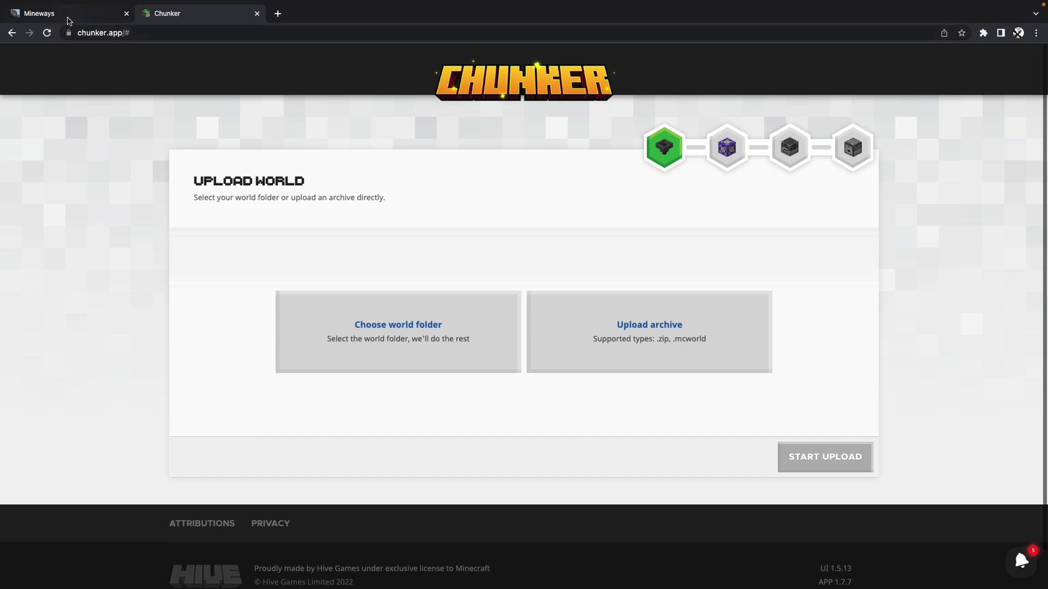
Step: Switch the browser from Chunker's Upload World page to the Mineways homepage tab
{"action": "left_click", "coordinate": [63, 15]}
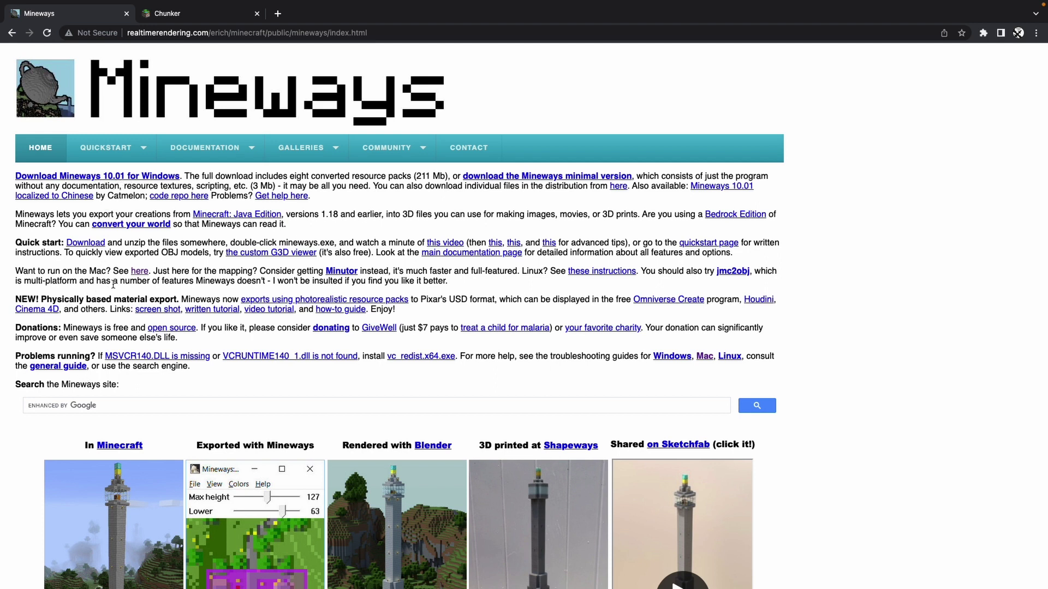
Step: Open the Mineways Mac instructions on the downloads page, then move to the desktop space
{"action": "left_click", "coordinate": [139, 271]}
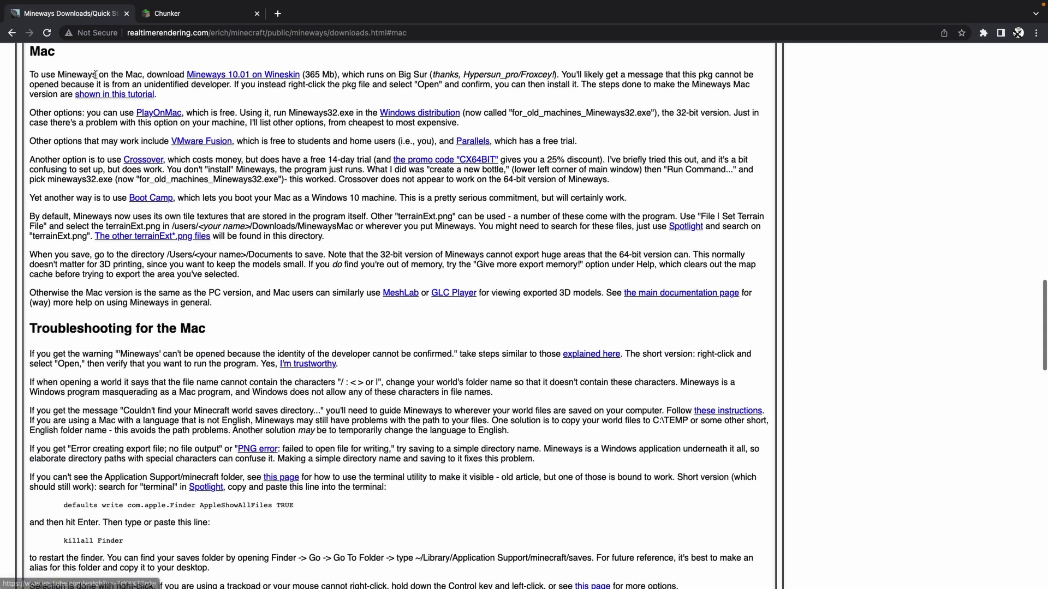
{"action": "scroll", "coordinate": [218, 104], "scroll_direction": "up", "scroll_amount": 1}
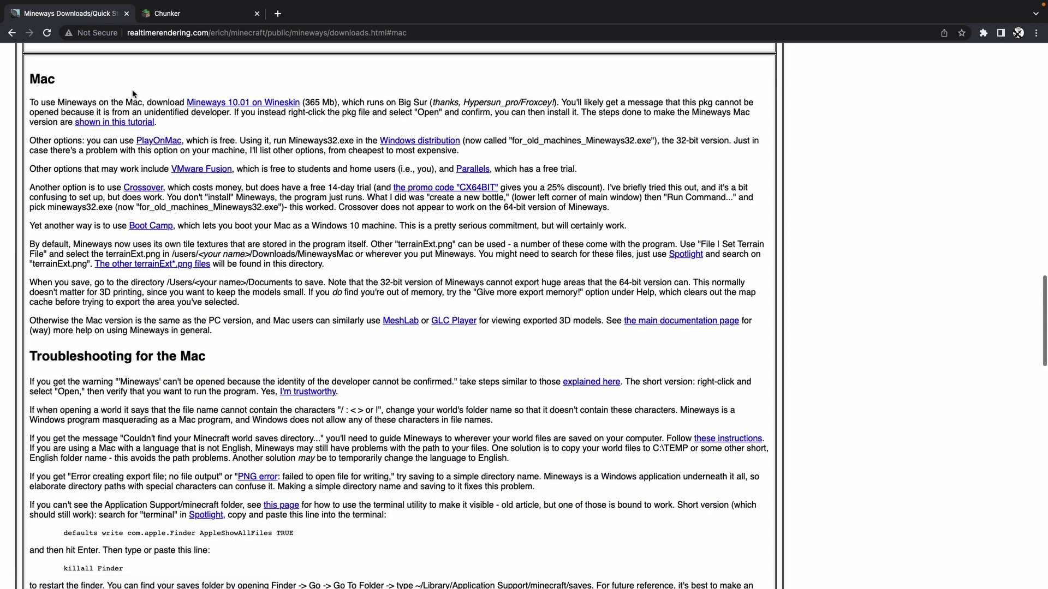
{"action": "scroll", "coordinate": [284, 383], "scroll_direction": "up", "scroll_amount": 1}
{"action": "key", "text": "ctrl+Left"}
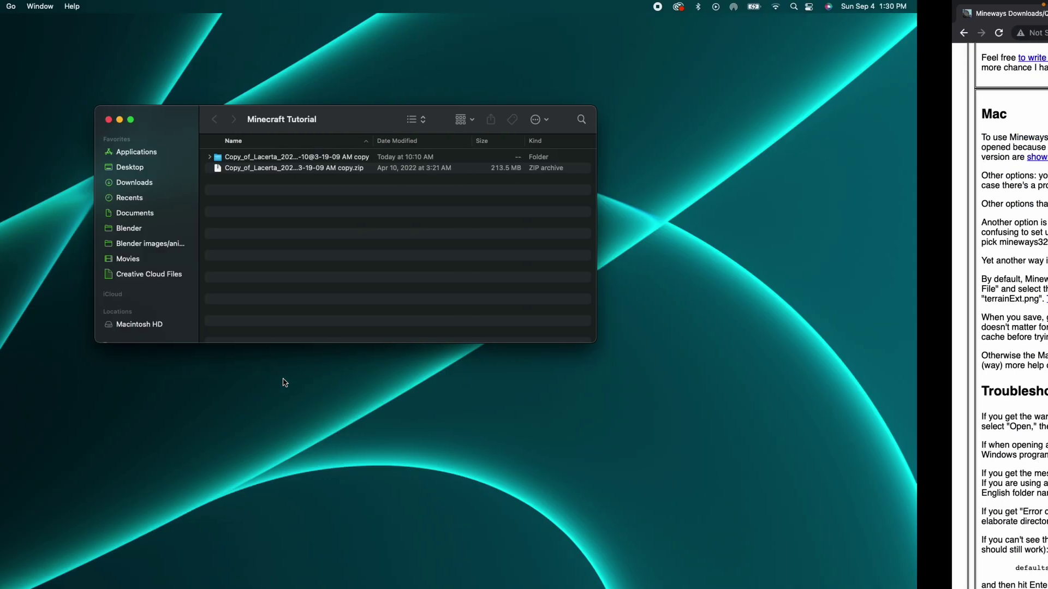
Step: Launch Mineways from Launchpad, dismiss the missing-saves warning, and make its window full-screen
{"action": "left_click", "coordinate": [104, 561]}
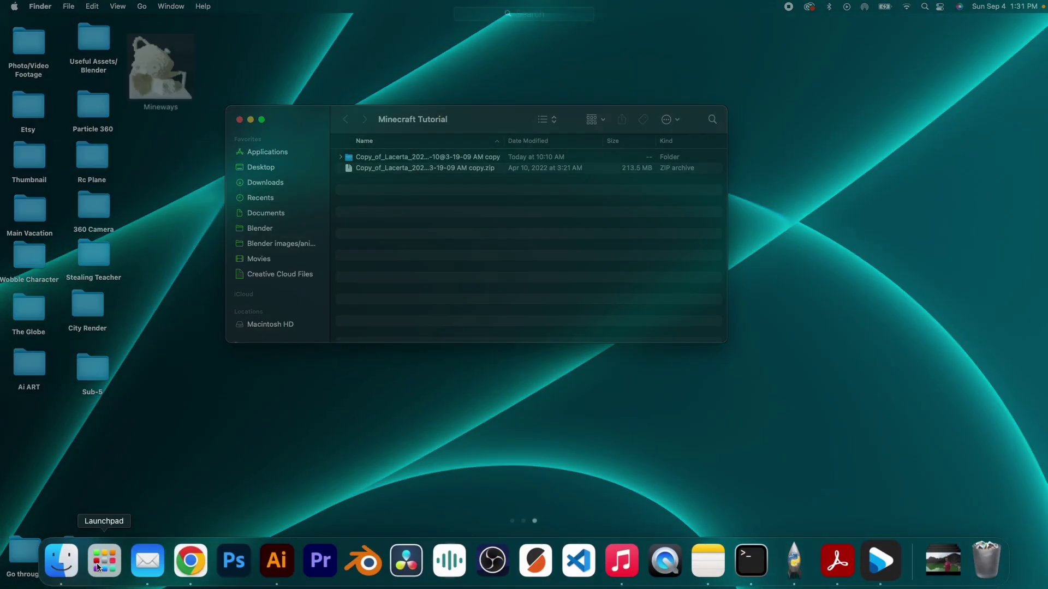
{"action": "left_click", "coordinate": [163, 76]}
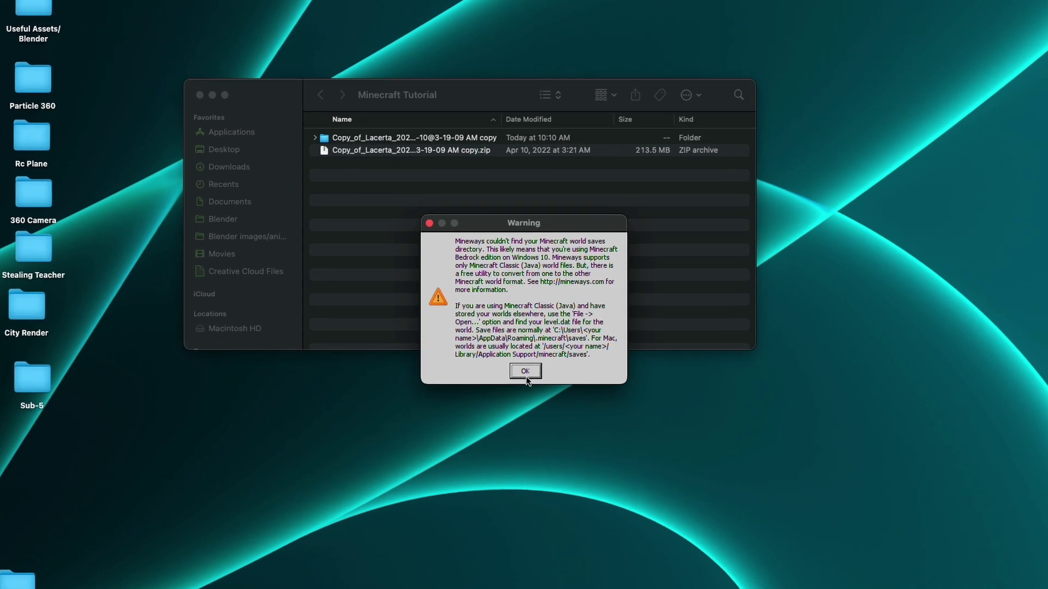
{"action": "left_click", "coordinate": [524, 371]}
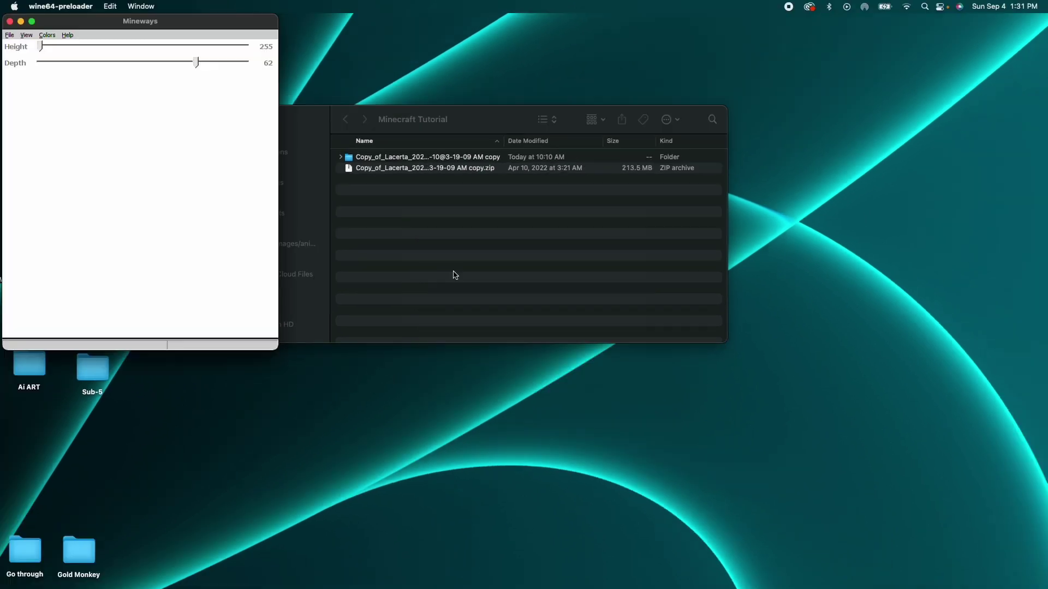
{"action": "left_click", "coordinate": [32, 22]}
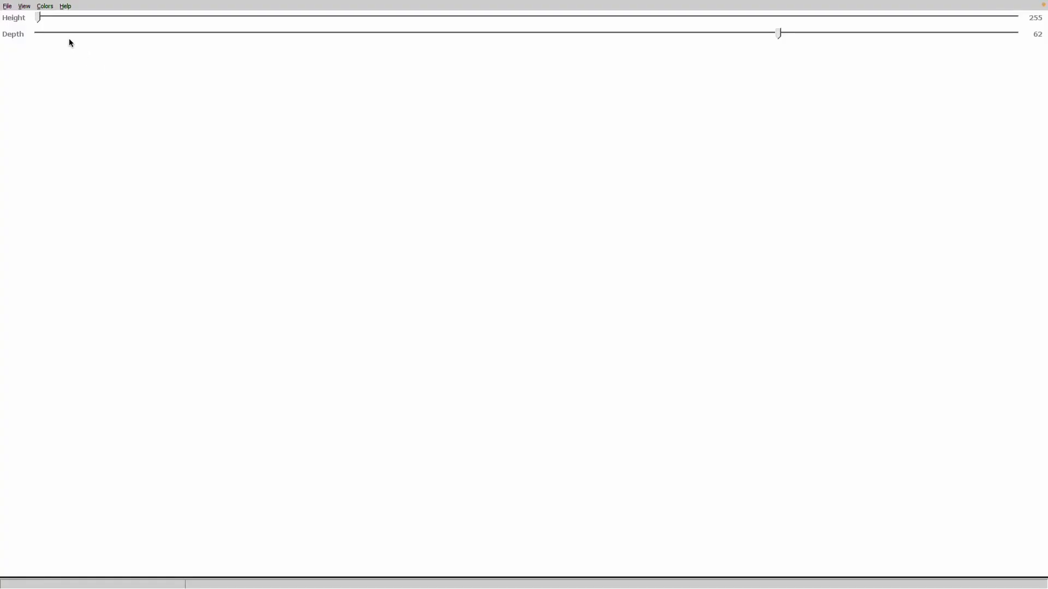
{"action": "left_click", "coordinate": [7, 5]}
Step: Open level.dat from the copied Lacerta world folder and dismiss the unknown blast furnace warning
{"action": "mouse_move", "coordinate": [82, 20]}
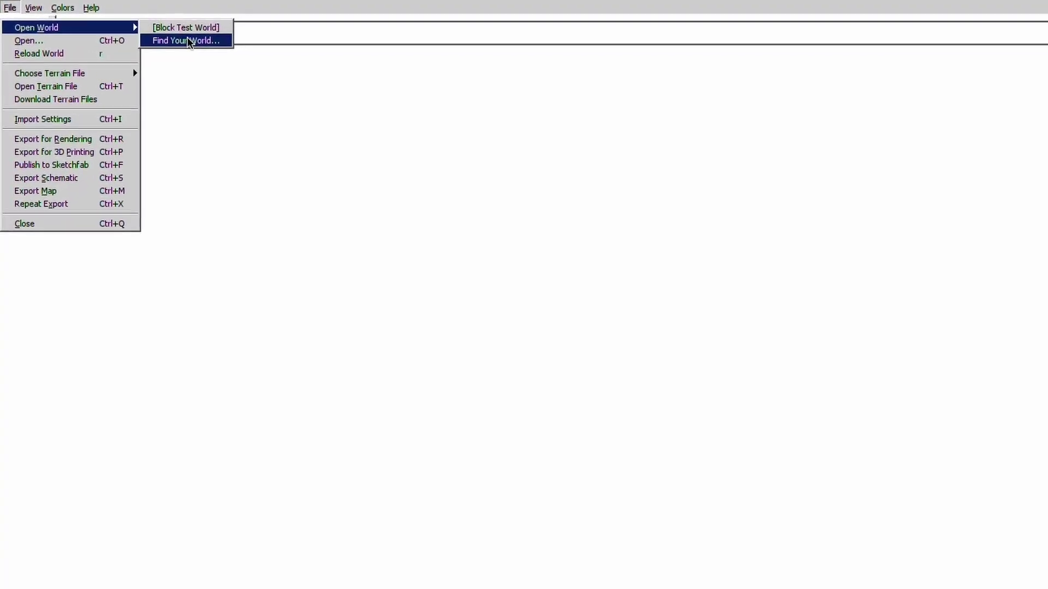
{"action": "left_click", "coordinate": [186, 41]}
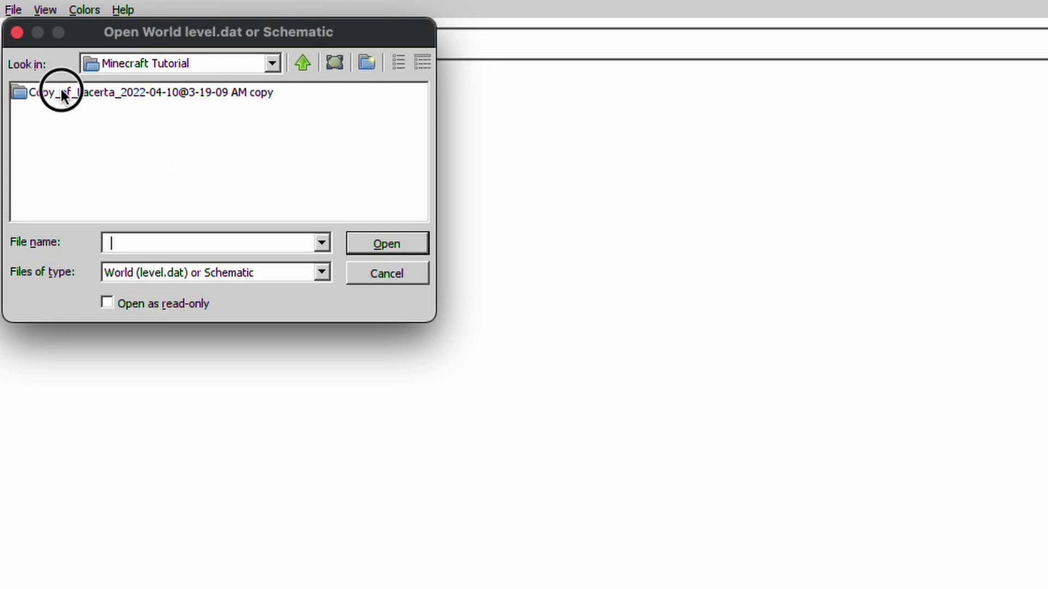
{"action": "left_click", "coordinate": [61, 94]}
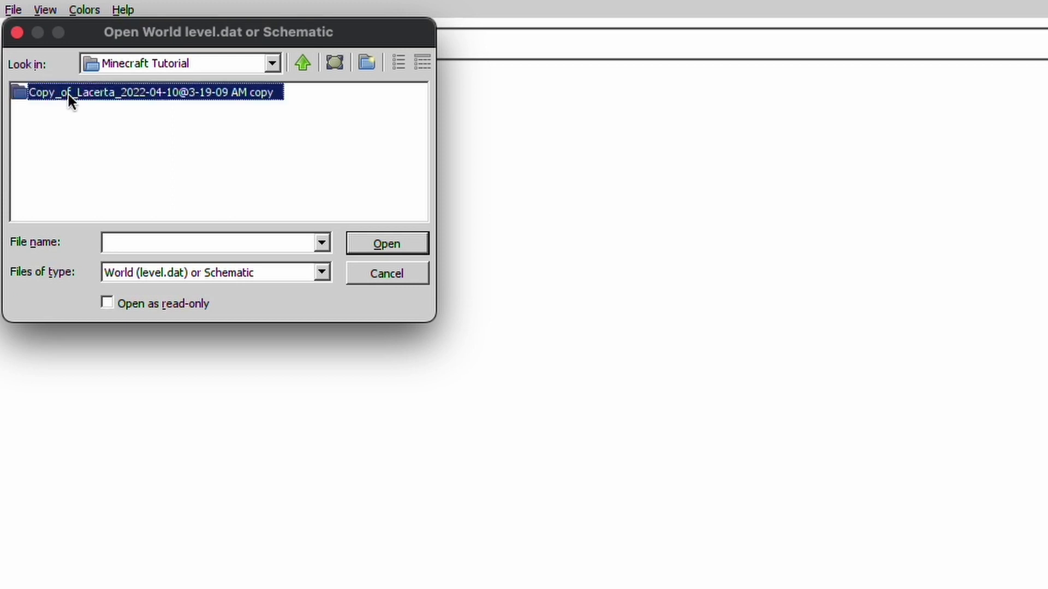
{"action": "left_click", "coordinate": [379, 246]}
{"action": "left_click", "coordinate": [57, 178]}
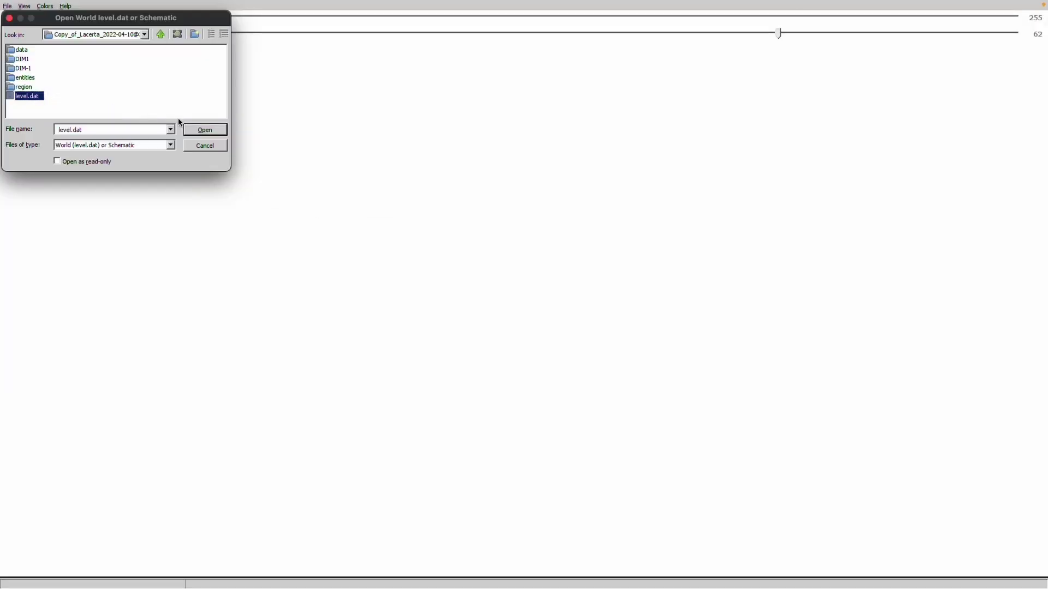
{"action": "left_click", "coordinate": [204, 133]}
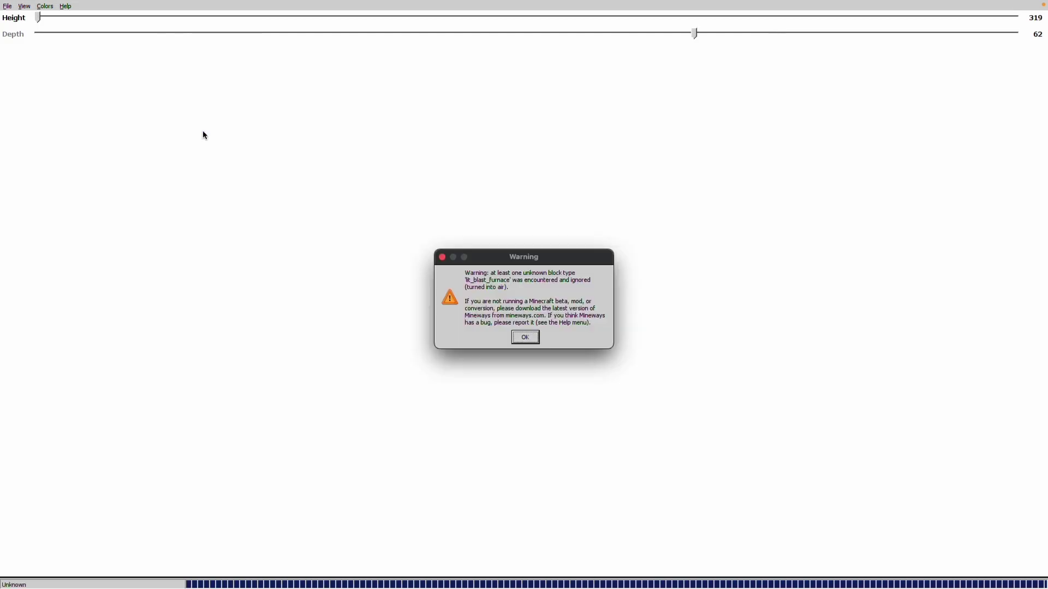
{"action": "left_click", "coordinate": [525, 337]}
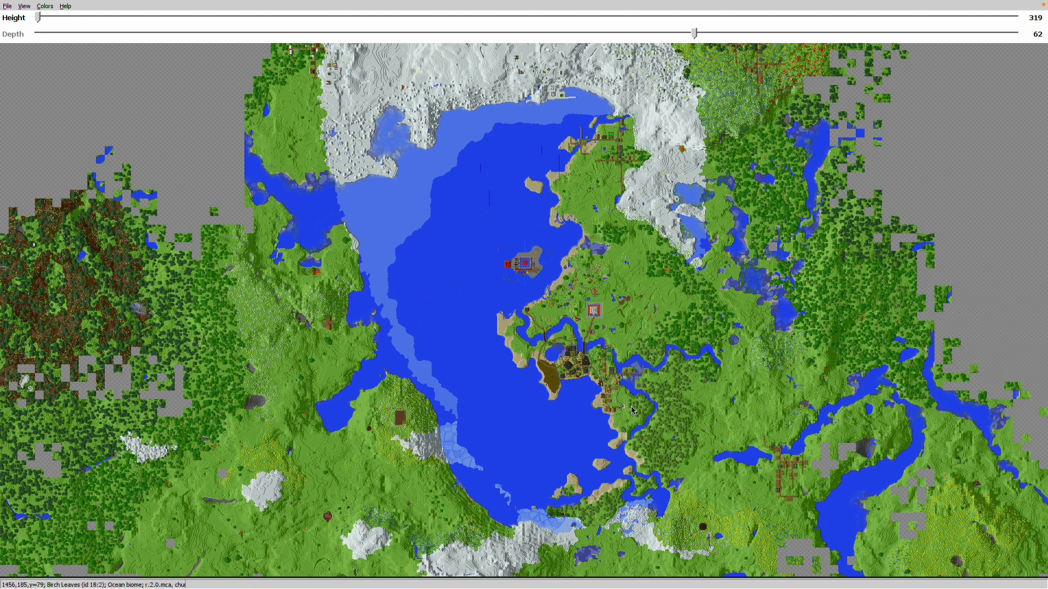
Step: Pan and zoom to the forest river inlet, then drag an export area around the stone structure
{"action": "left_click_drag", "start_coordinate": [632, 389], "coordinate": [708, 362]}
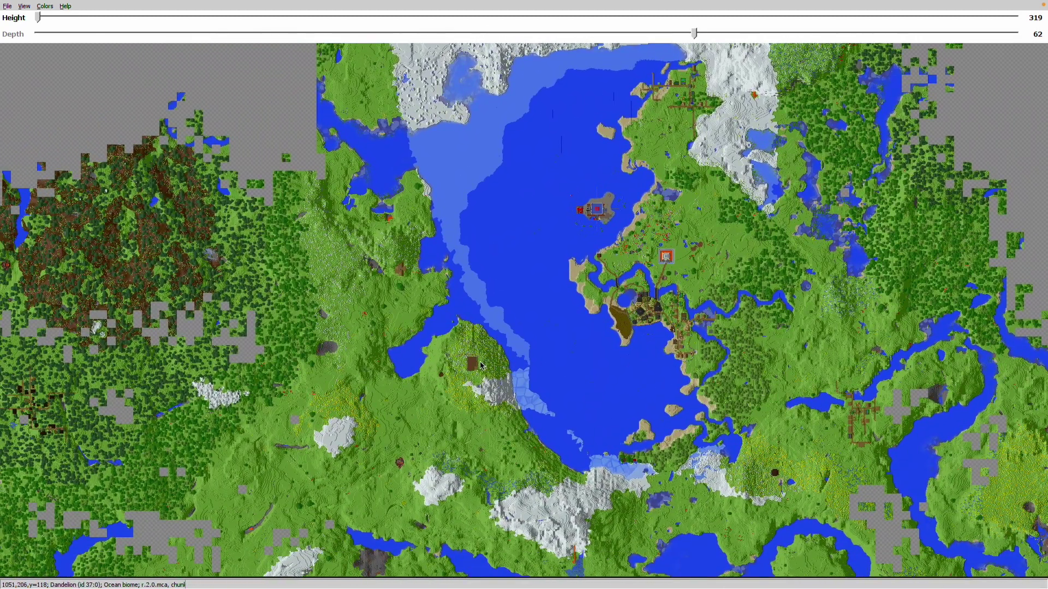
{"action": "left_click_drag", "start_coordinate": [184, 357], "coordinate": [534, 384]}
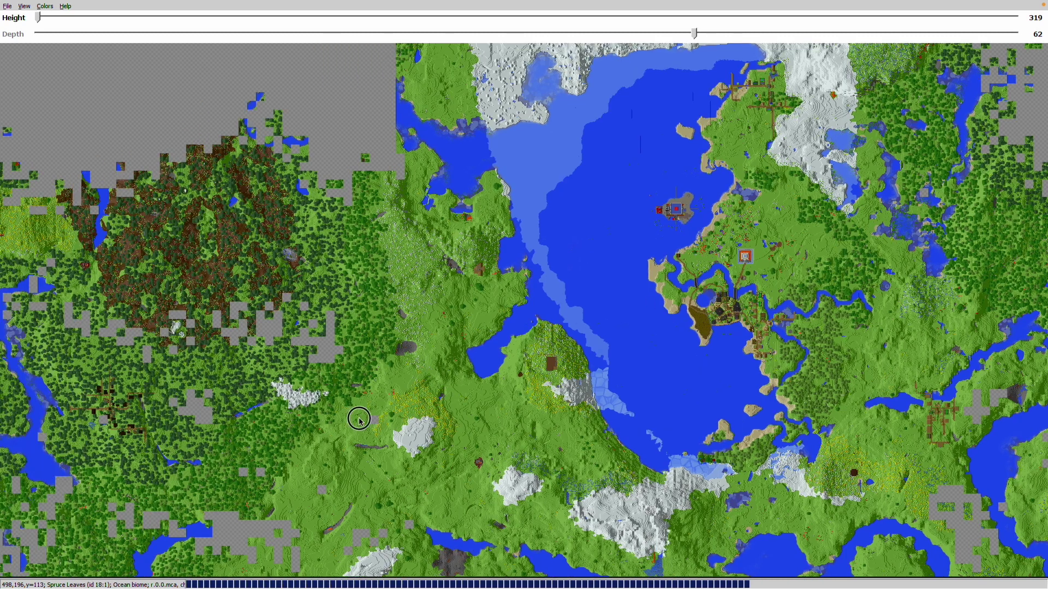
{"action": "left_click_drag", "start_coordinate": [359, 421], "coordinate": [607, 309]}
{"action": "left_click_drag", "start_coordinate": [349, 418], "coordinate": [644, 278]}
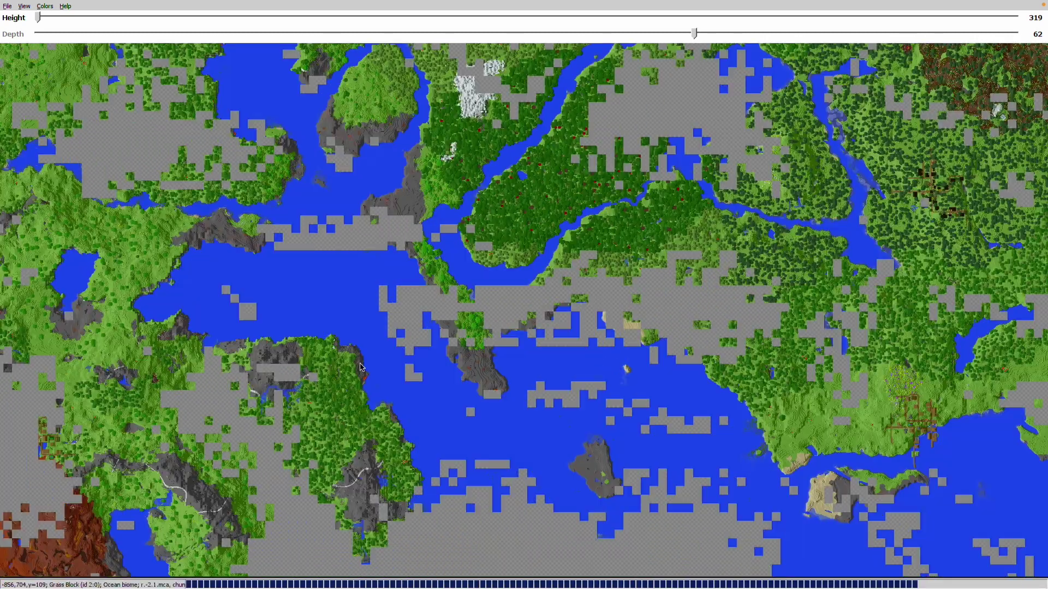
{"action": "left_click_drag", "start_coordinate": [289, 381], "coordinate": [641, 205]}
{"action": "left_click_drag", "start_coordinate": [319, 473], "coordinate": [677, 233]}
{"action": "left_click_drag", "start_coordinate": [423, 429], "coordinate": [541, 130]}
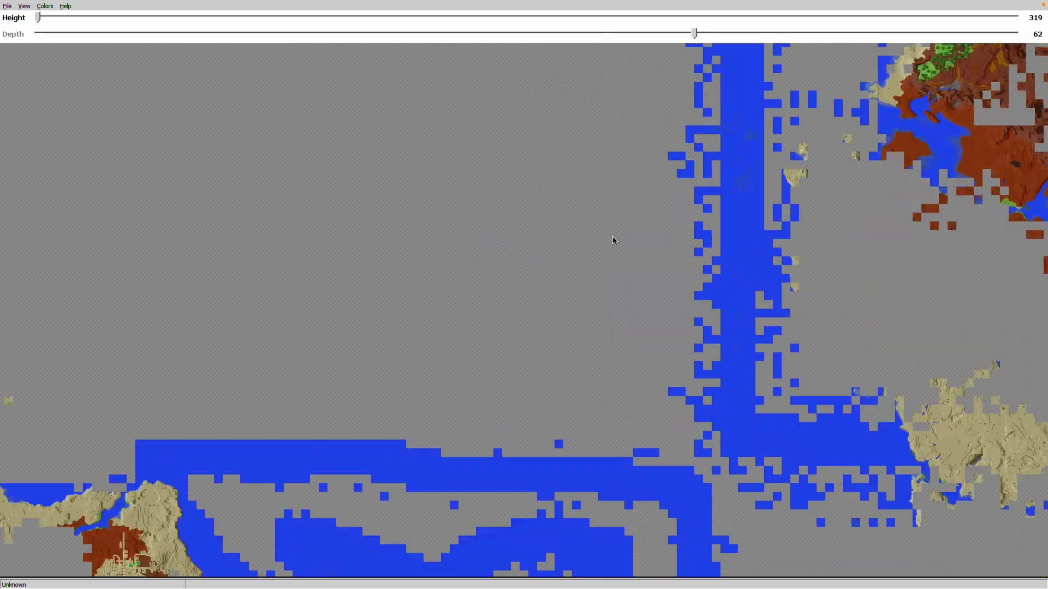
{"action": "left_click_drag", "start_coordinate": [783, 438], "coordinate": [783, 192]}
{"action": "left_click_drag", "start_coordinate": [649, 360], "coordinate": [523, 270]}
{"action": "scroll", "coordinate": [544, 445], "scroll_direction": "up", "scroll_amount": 4}
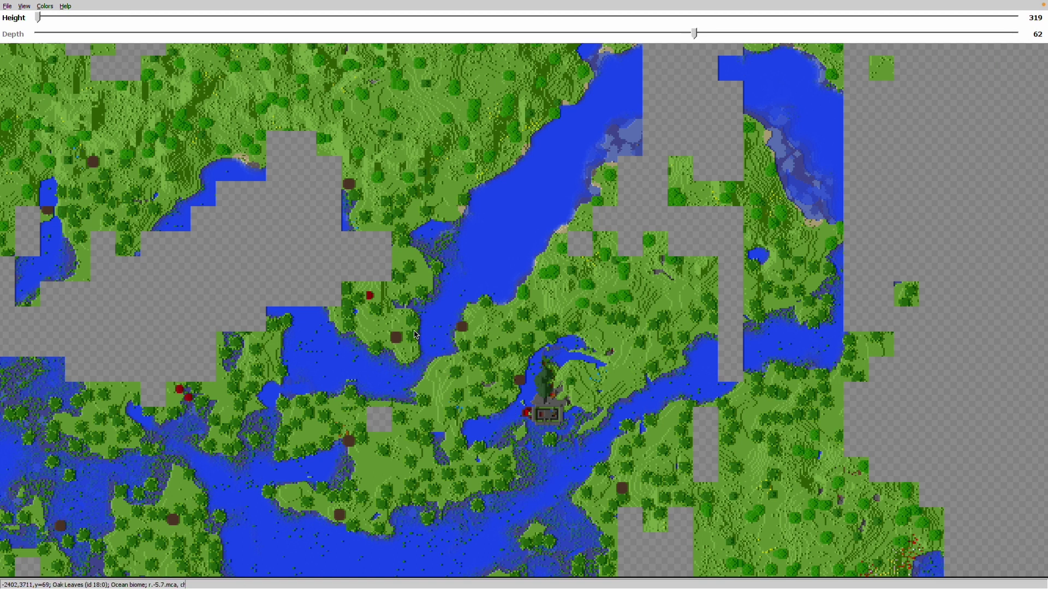
{"action": "left_click_drag", "start_coordinate": [397, 316], "coordinate": [679, 504]}
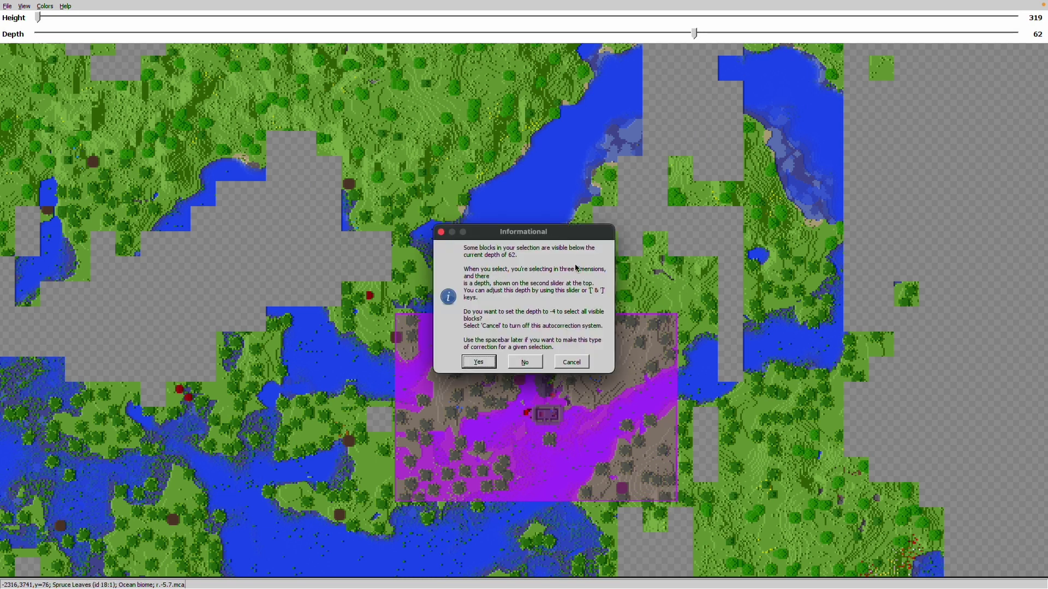
Step: Include lower blocks, limit the selection depth to 45, and slightly widen the export rectangle
{"action": "left_click", "coordinate": [478, 362]}
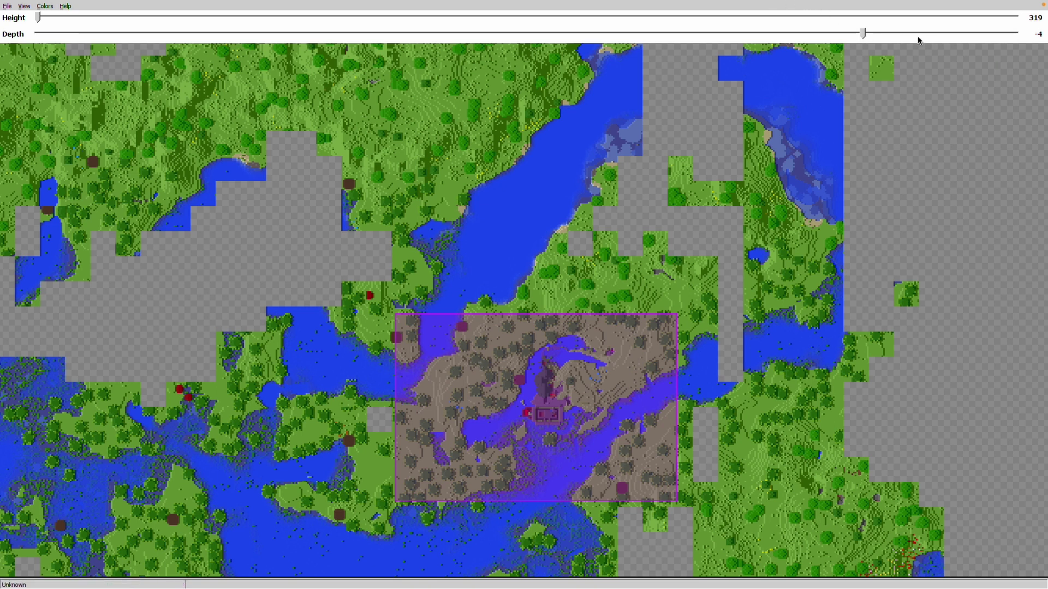
{"action": "left_click", "coordinate": [862, 35]}
{"action": "left_click_drag", "start_coordinate": [862, 35], "coordinate": [738, 53]}
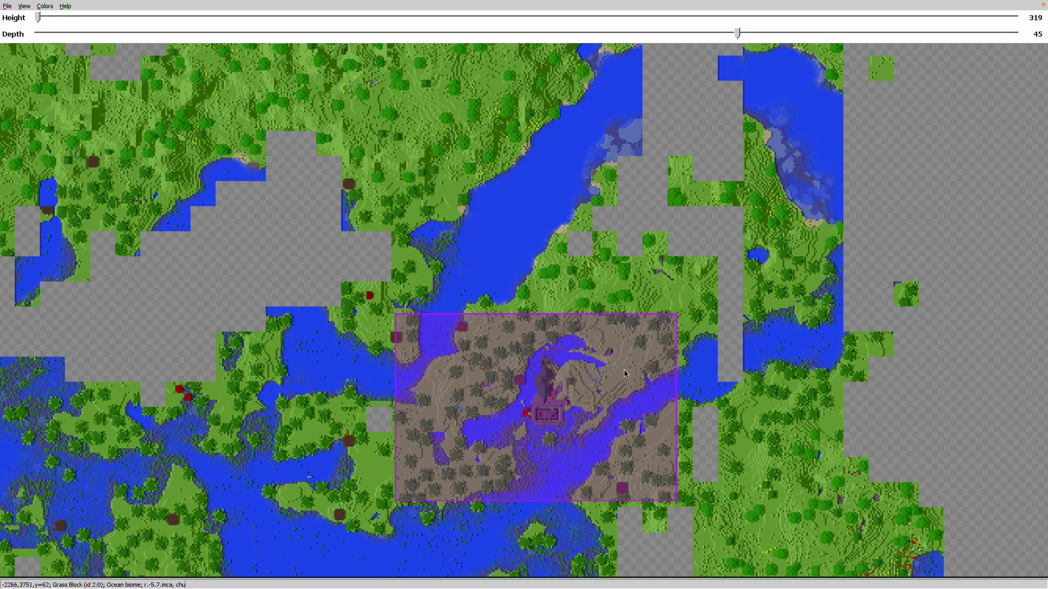
{"action": "mouse_move", "coordinate": [677, 499]}
{"action": "left_mouse_down"}
{"action": "mouse_move", "coordinate": [677, 485]}
{"action": "mouse_move", "coordinate": [685, 498]}
{"action": "left_mouse_up"}
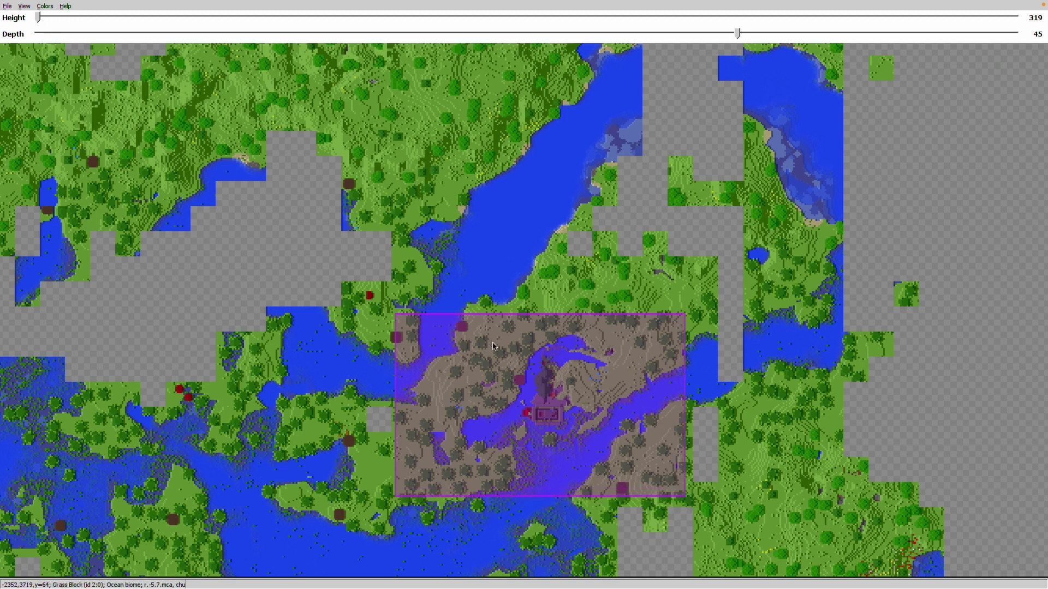
{"action": "left_click", "coordinate": [7, 6]}
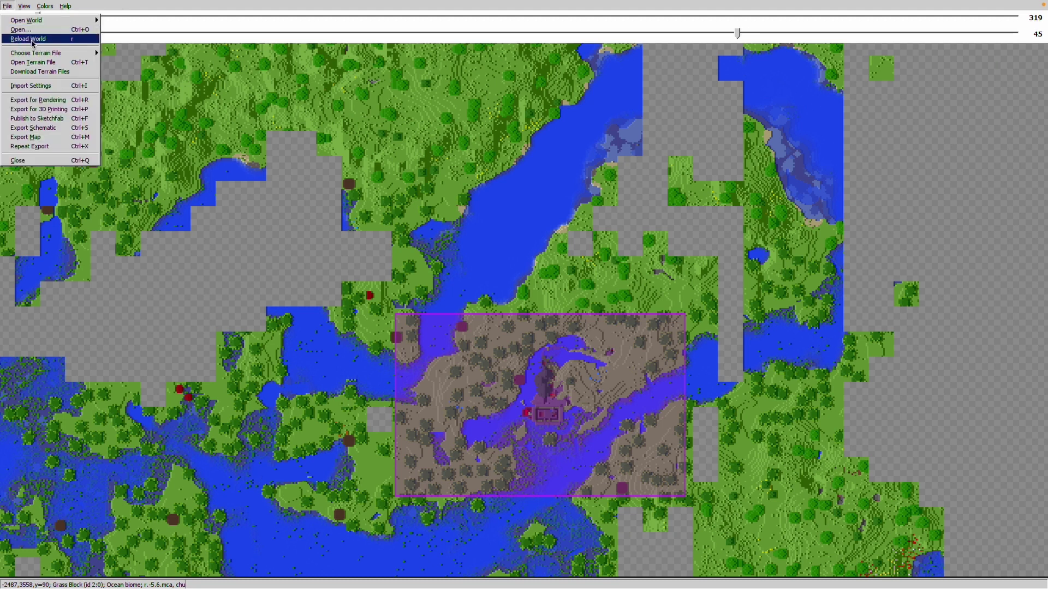
Step: Export the selection for rendering as OBJ 'Minecraft Flybye' into the Minecraft Tutorial folder
{"action": "left_click", "coordinate": [34, 100]}
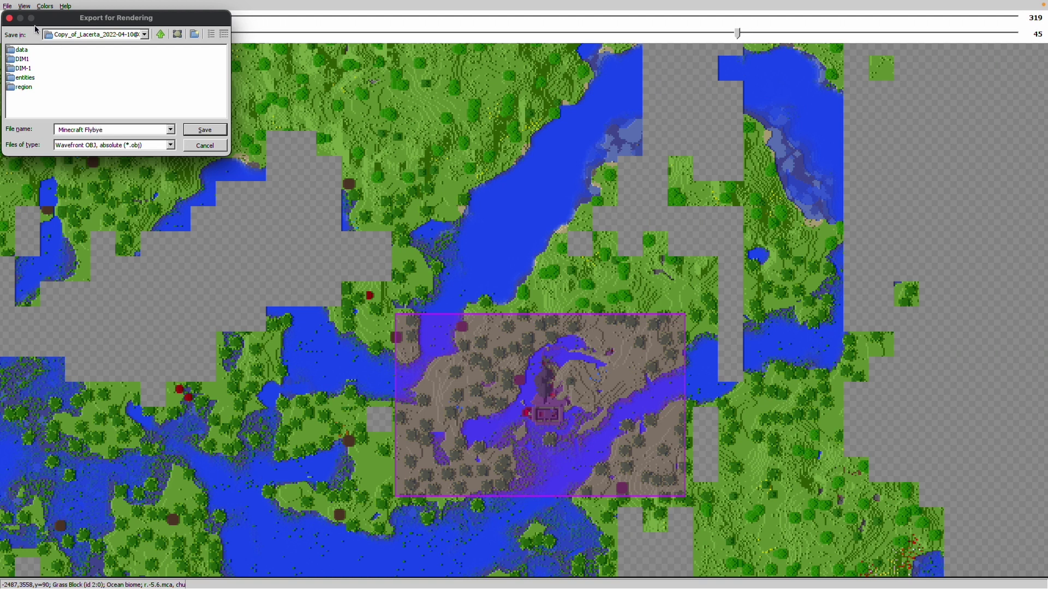
{"action": "left_click", "coordinate": [144, 35]}
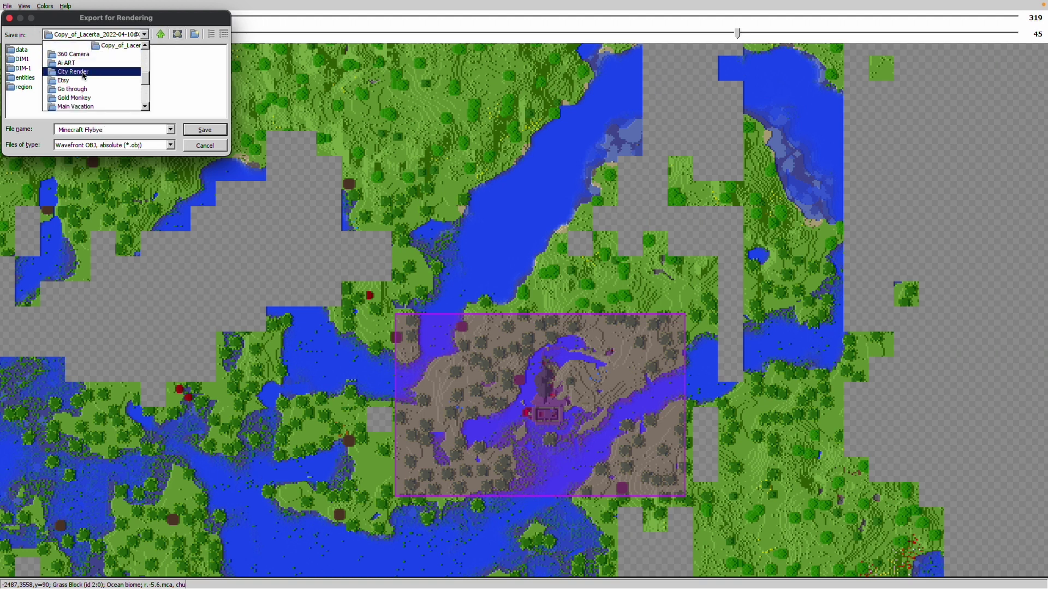
{"action": "scroll", "coordinate": [82, 76], "scroll_direction": "down", "scroll_amount": 2}
{"action": "left_click", "coordinate": [76, 81]}
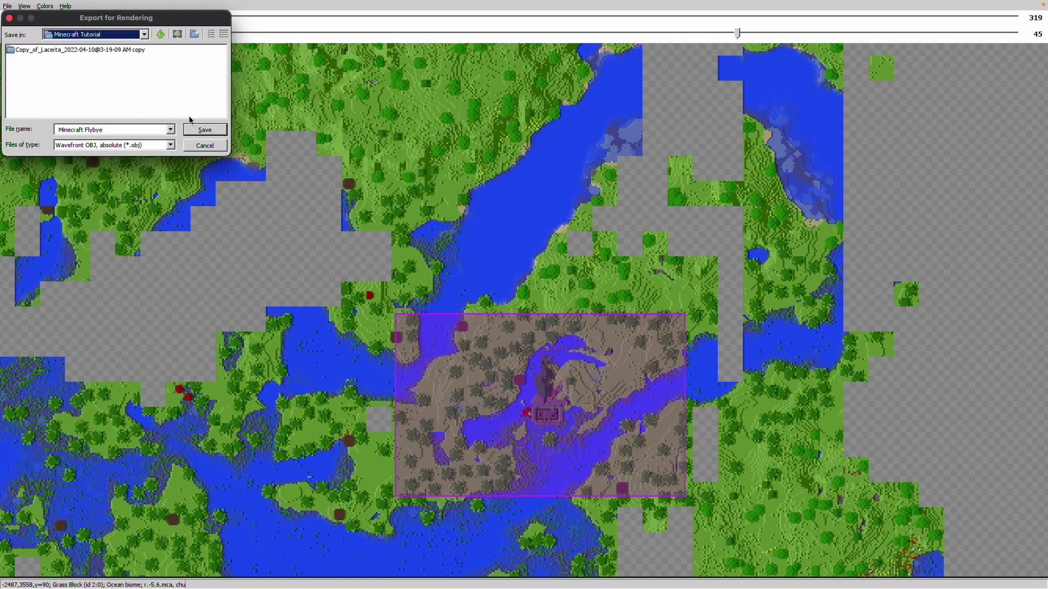
{"action": "left_click", "coordinate": [205, 131]}
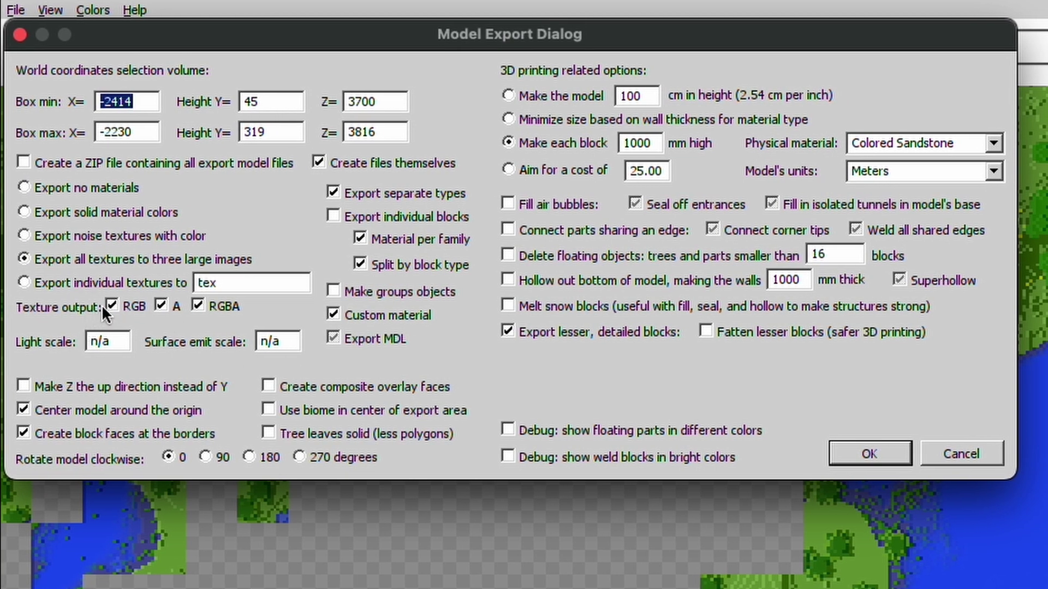
Step: Disable RGB textures and one material per family, enable Make groups objects, then export
{"action": "left_click", "coordinate": [110, 305]}
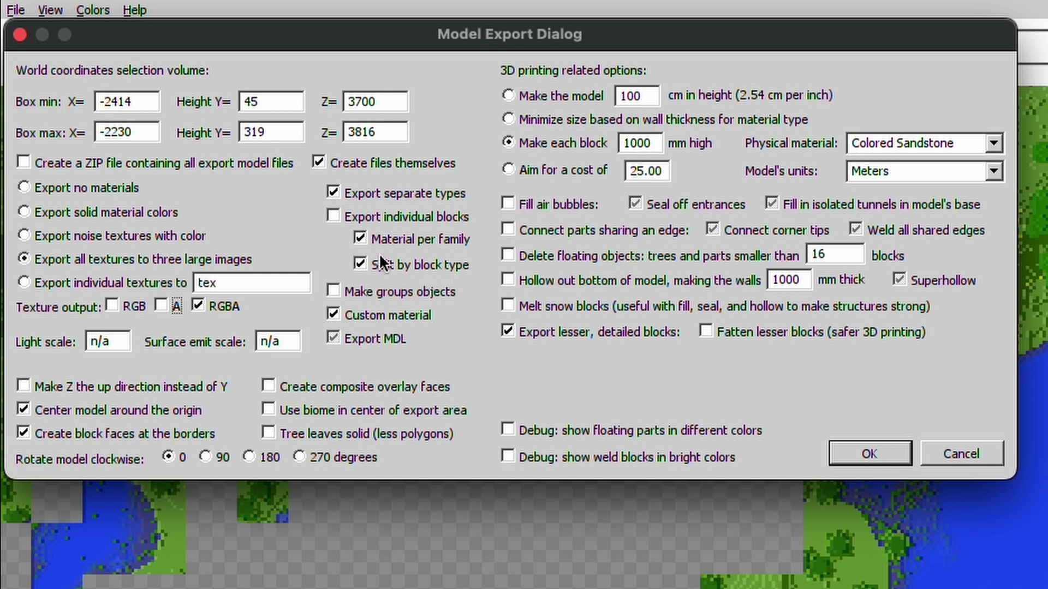
{"action": "left_click", "coordinate": [360, 238]}
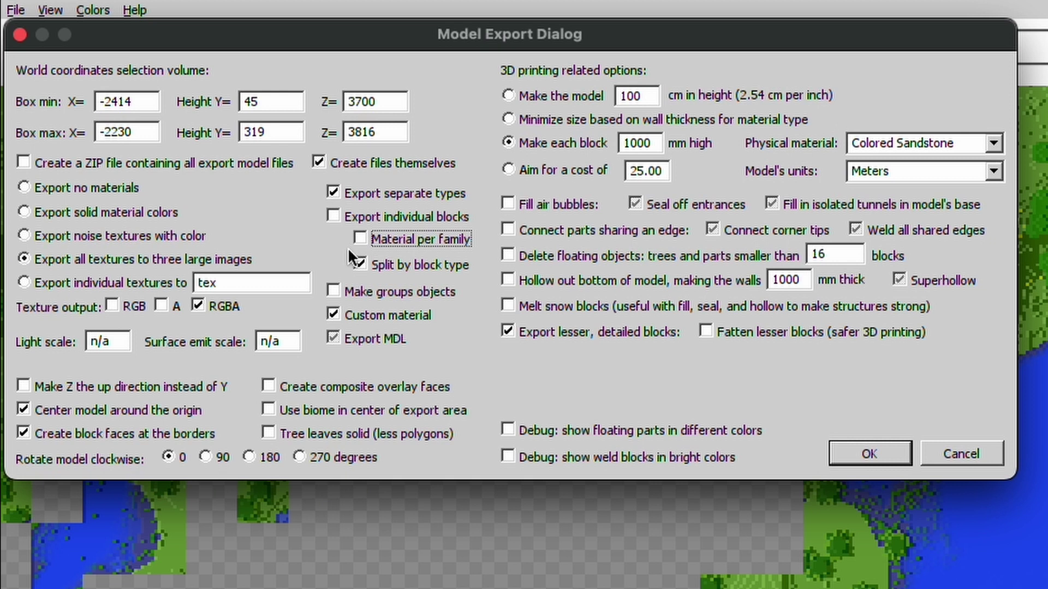
{"action": "left_click", "coordinate": [333, 291]}
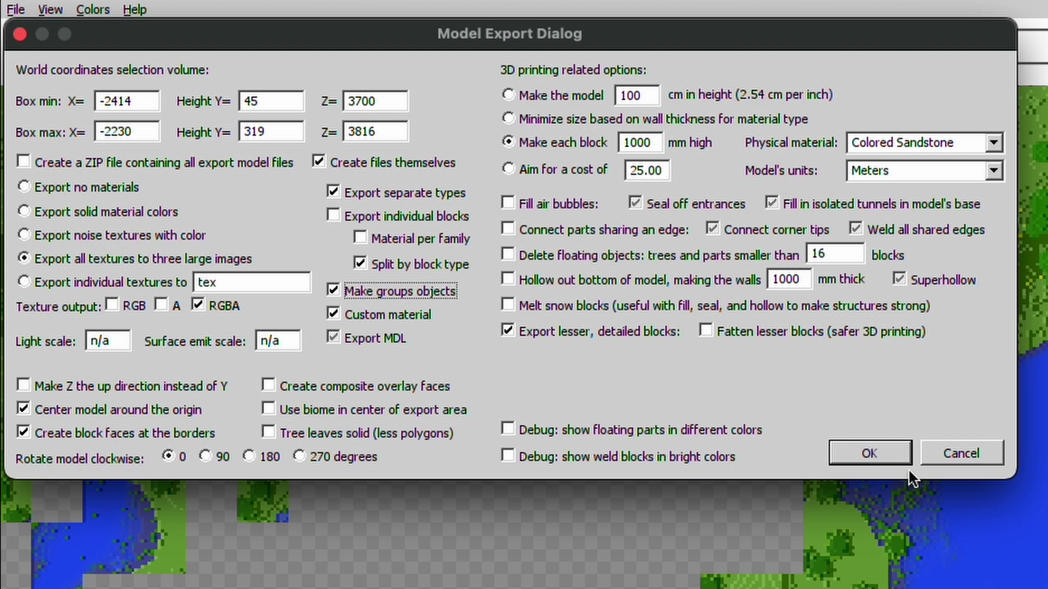
{"action": "left_click", "coordinate": [870, 452]}
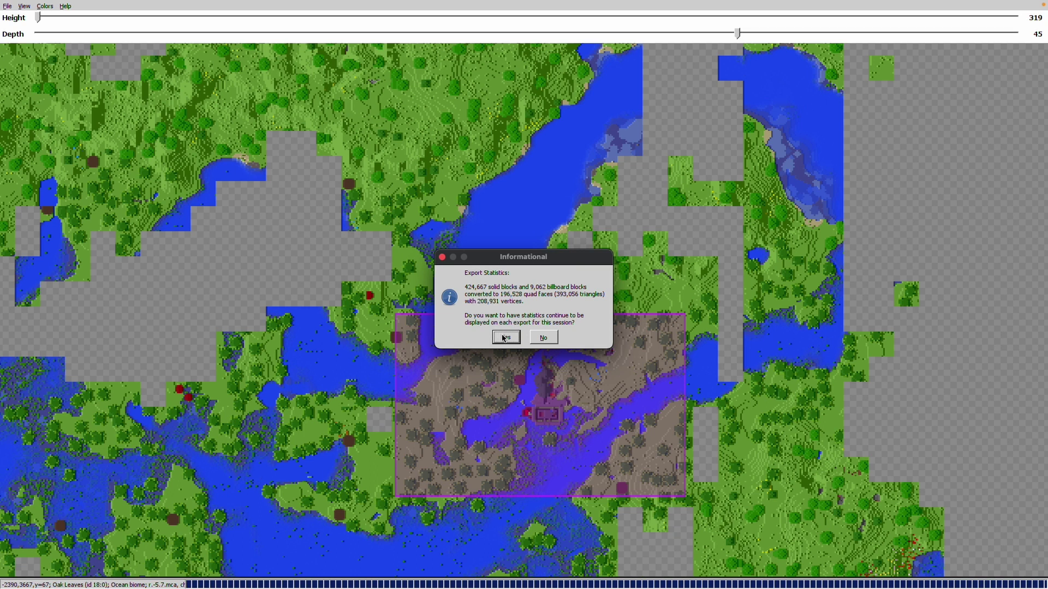
{"action": "left_click", "coordinate": [503, 337]}
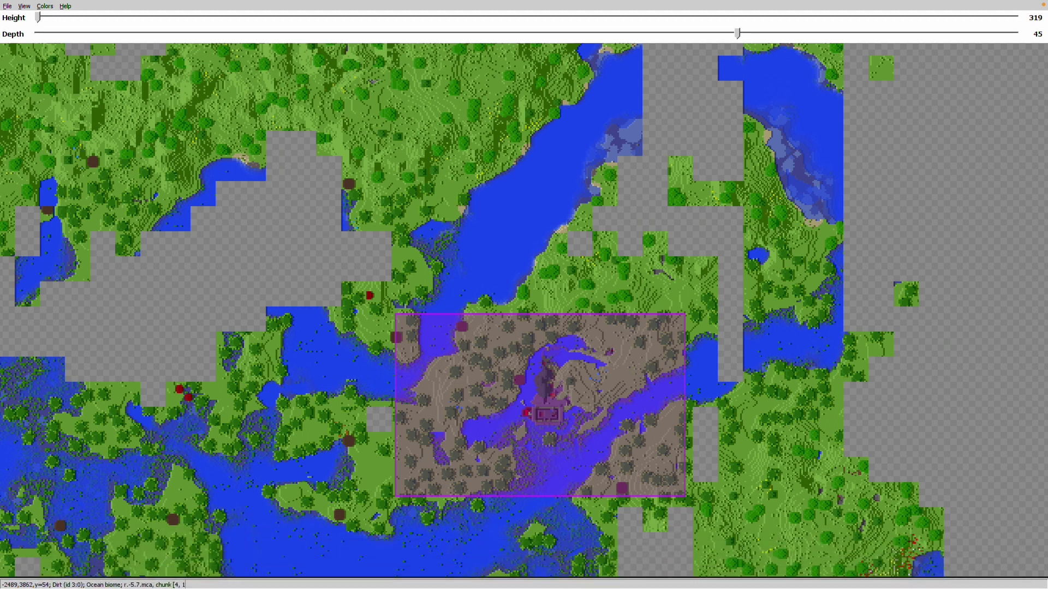
Step: Maximize Blender and delete the default cube, camera and light
{"action": "mouse_move", "coordinate": [345, 582]}
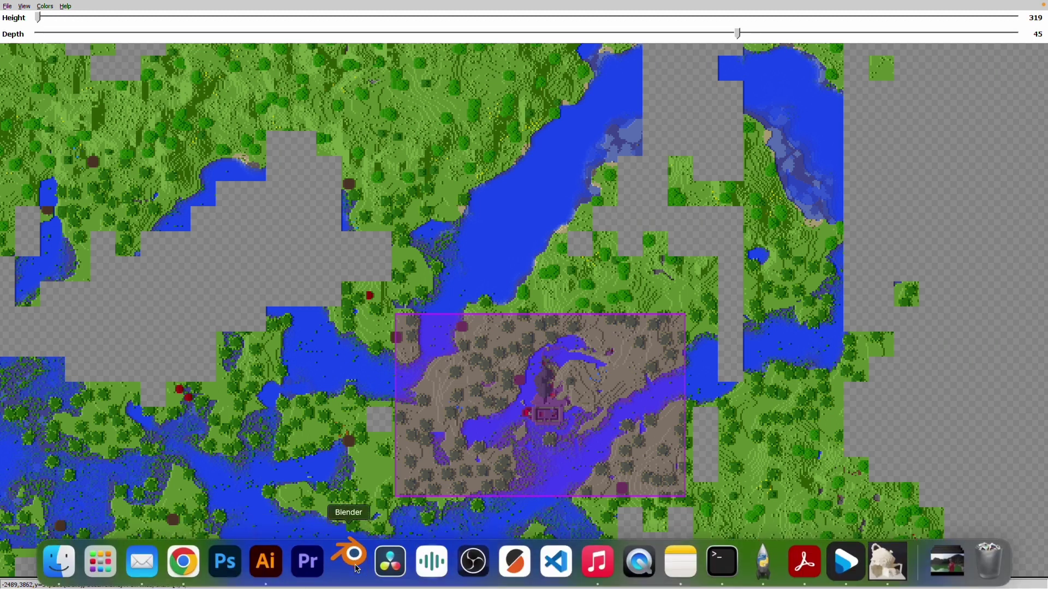
{"action": "left_click", "coordinate": [356, 569]}
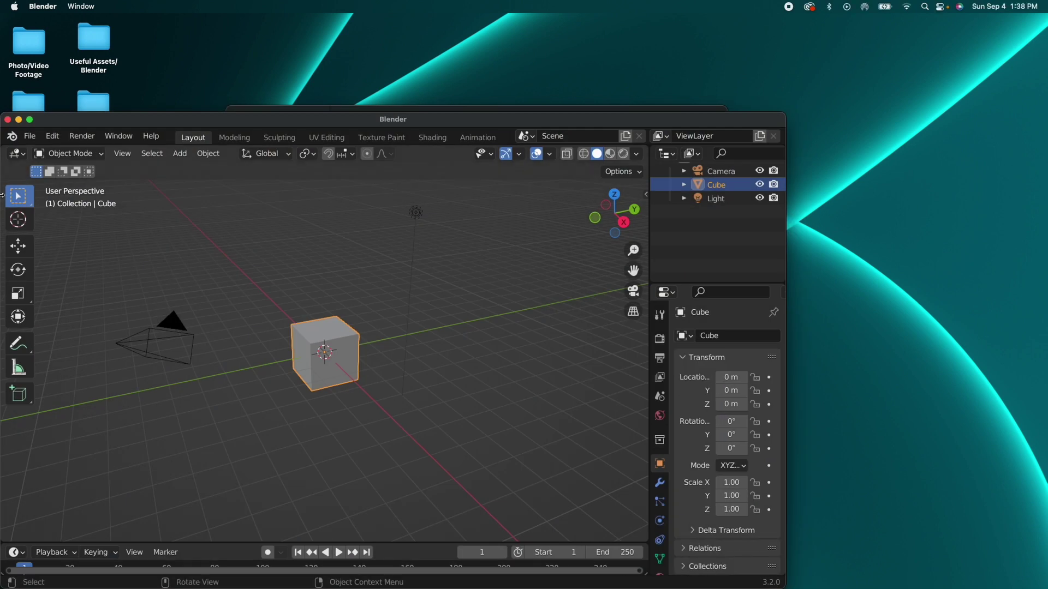
{"action": "left_click", "coordinate": [29, 120]}
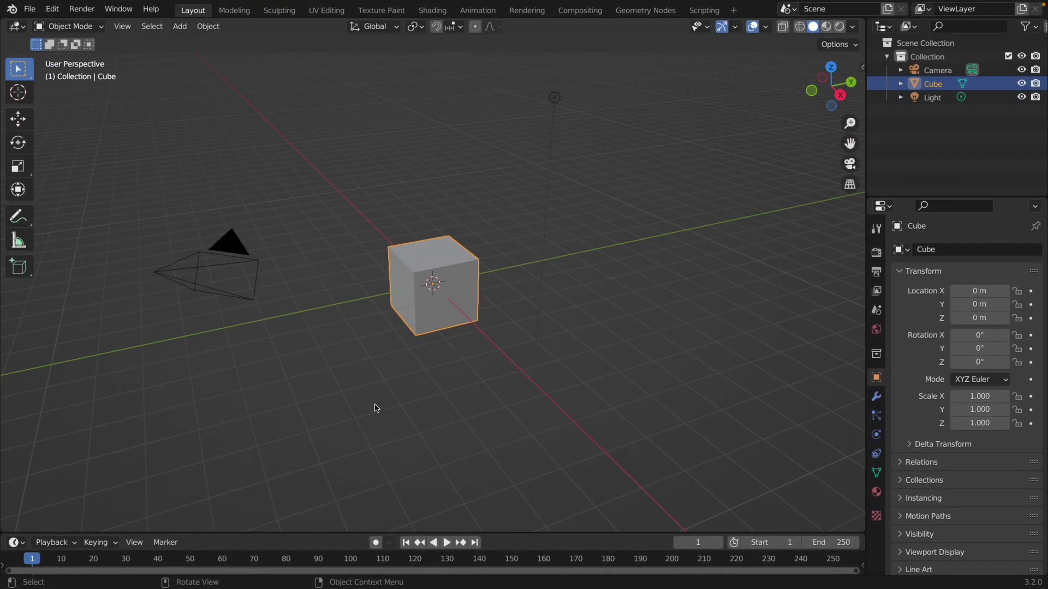
{"action": "scroll", "coordinate": [387, 352], "scroll_direction": "left", "scroll_amount": 3}
{"action": "key", "text": "a"}
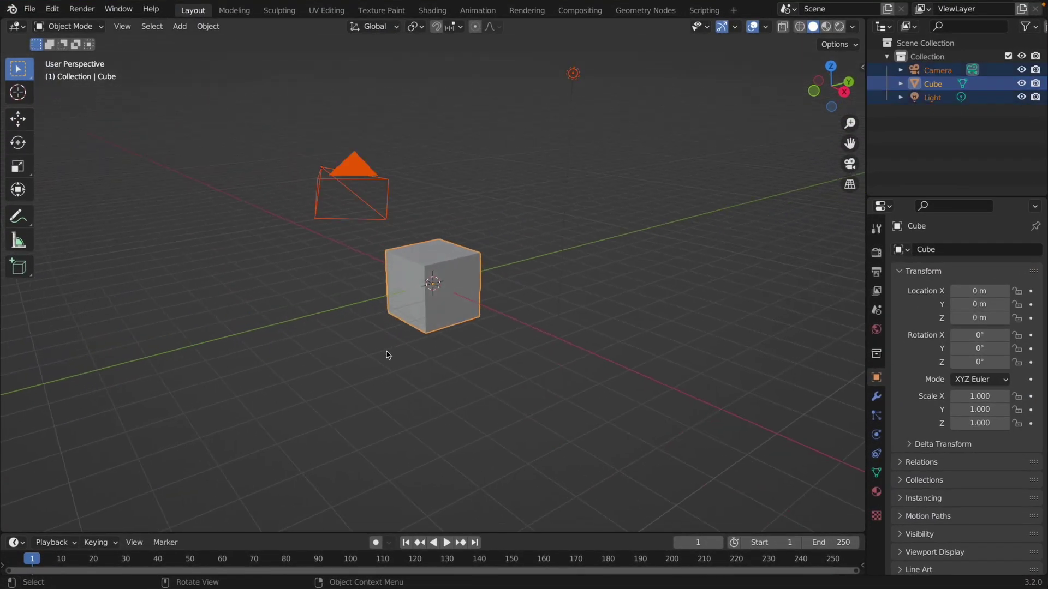
{"action": "key", "text": "x"}
{"action": "left_click", "coordinate": [402, 343]}
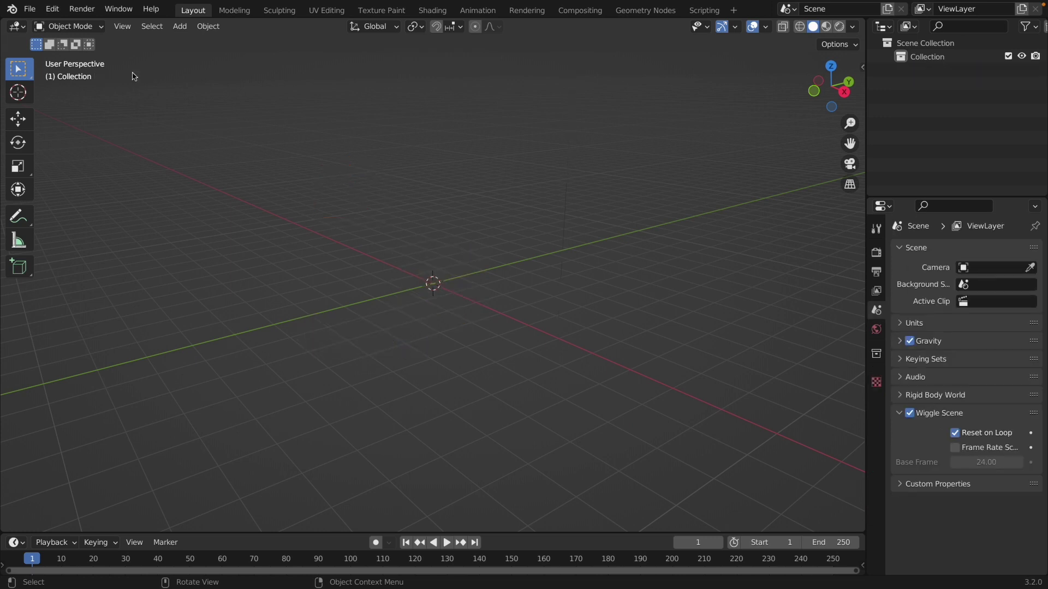
Step: Import Minecraft Flybye.obj from Desktop/Minecraft Tutorial as a Wavefront OBJ
{"action": "left_click", "coordinate": [30, 9]}
{"action": "mouse_move", "coordinate": [52, 193]}
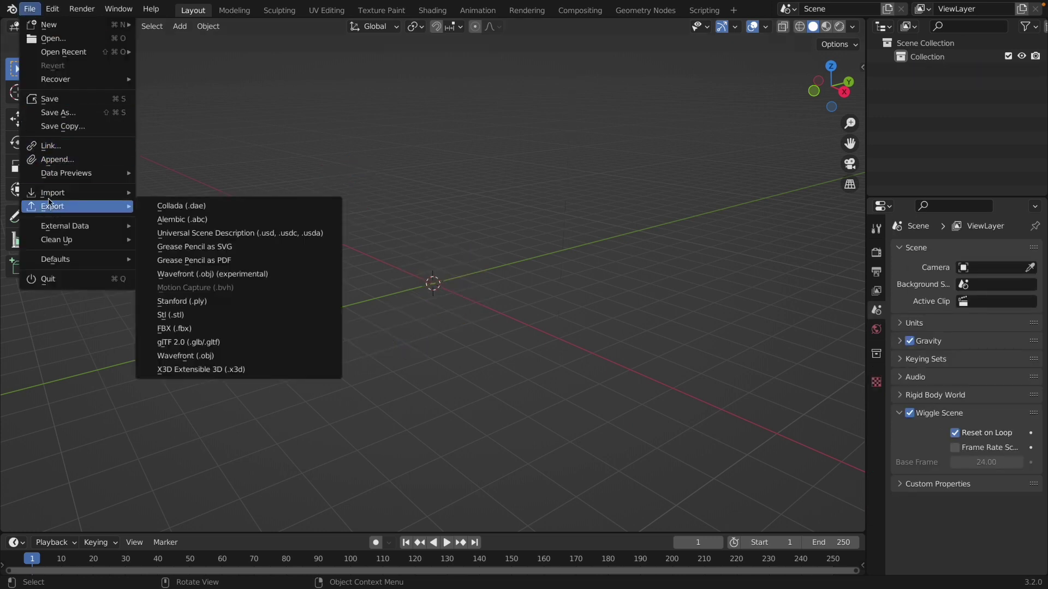
{"action": "left_click", "coordinate": [203, 342]}
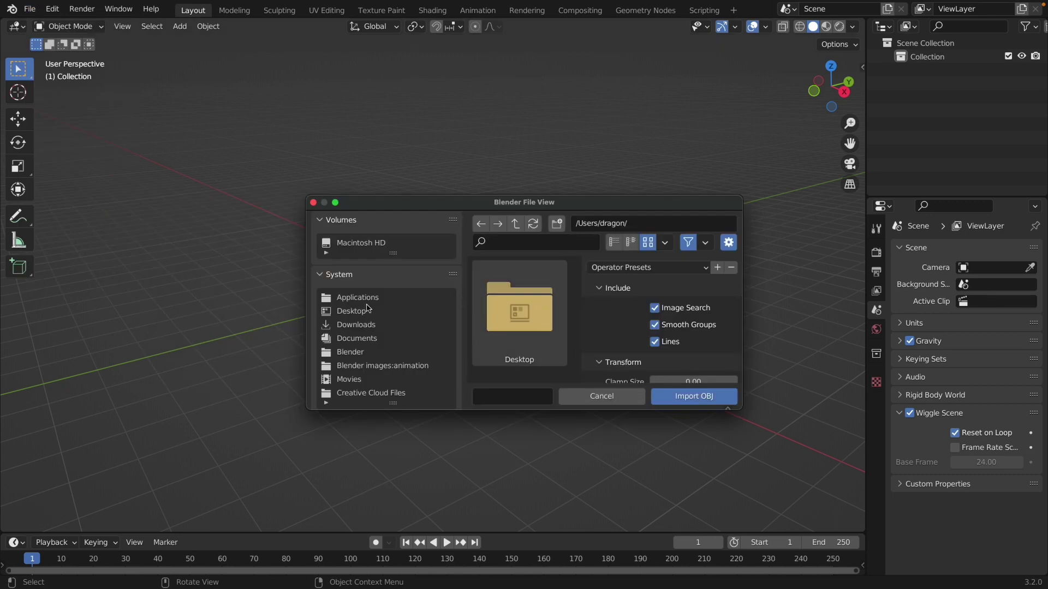
{"action": "double_click", "coordinate": [540, 326]}
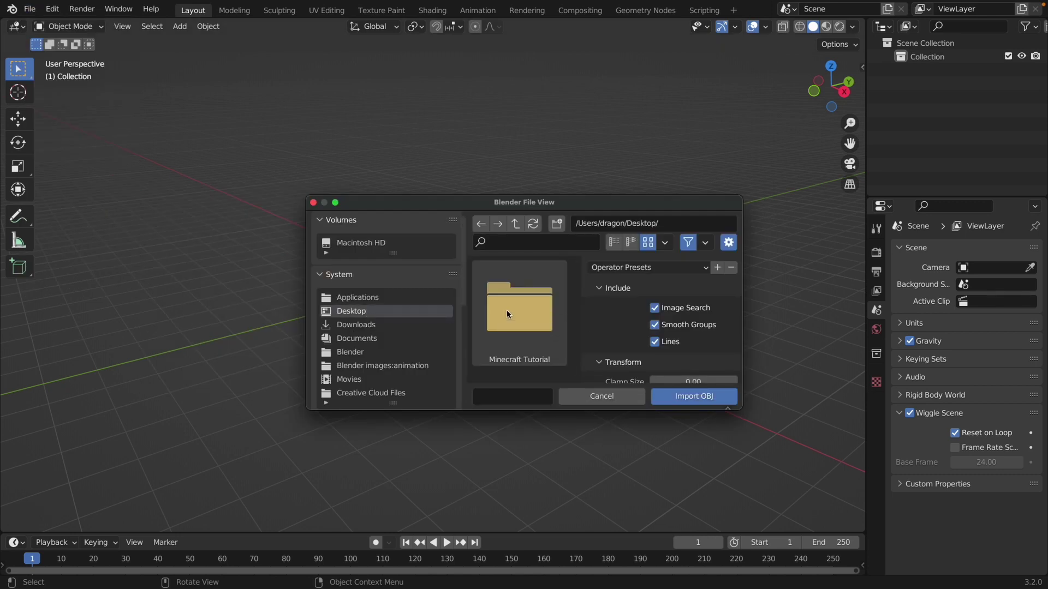
{"action": "double_click", "coordinate": [518, 324]}
{"action": "scroll", "coordinate": [518, 333], "scroll_direction": "down", "scroll_amount": 5}
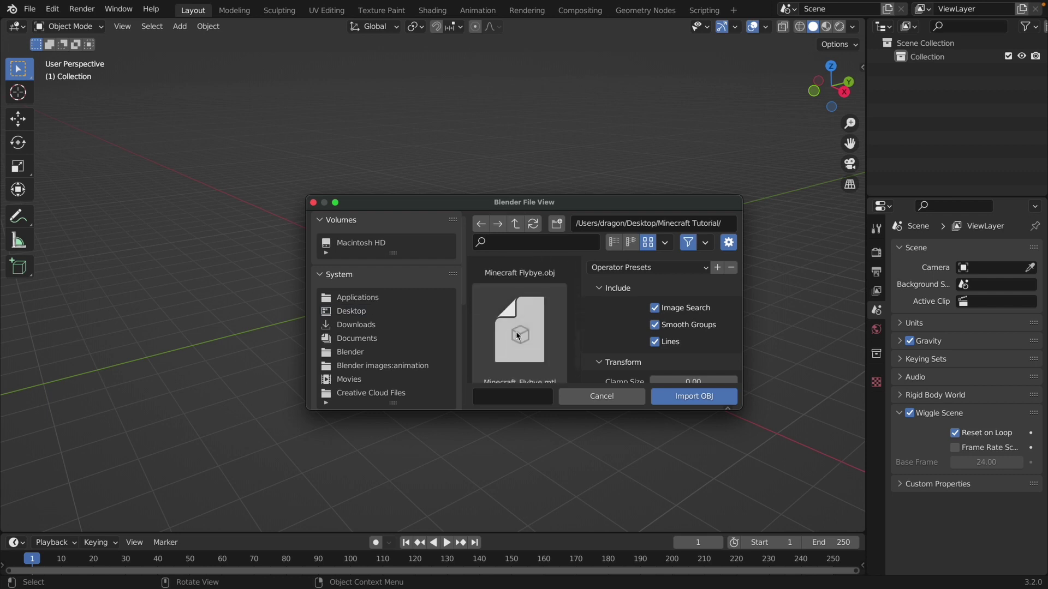
{"action": "scroll", "coordinate": [518, 336], "scroll_direction": "up", "scroll_amount": 3}
{"action": "left_click", "coordinate": [521, 305]}
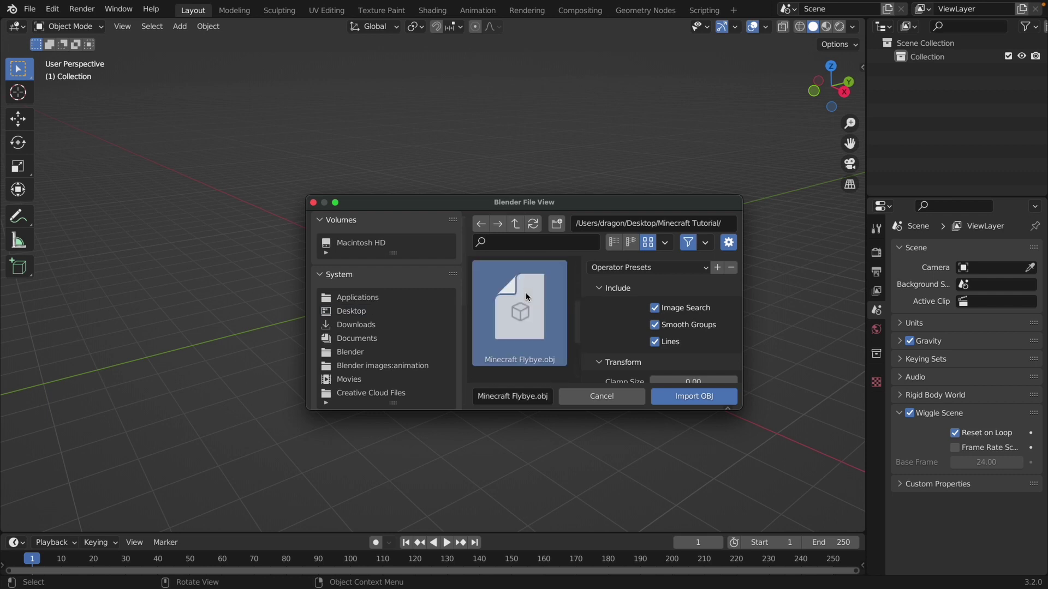
{"action": "left_click", "coordinate": [693, 394]}
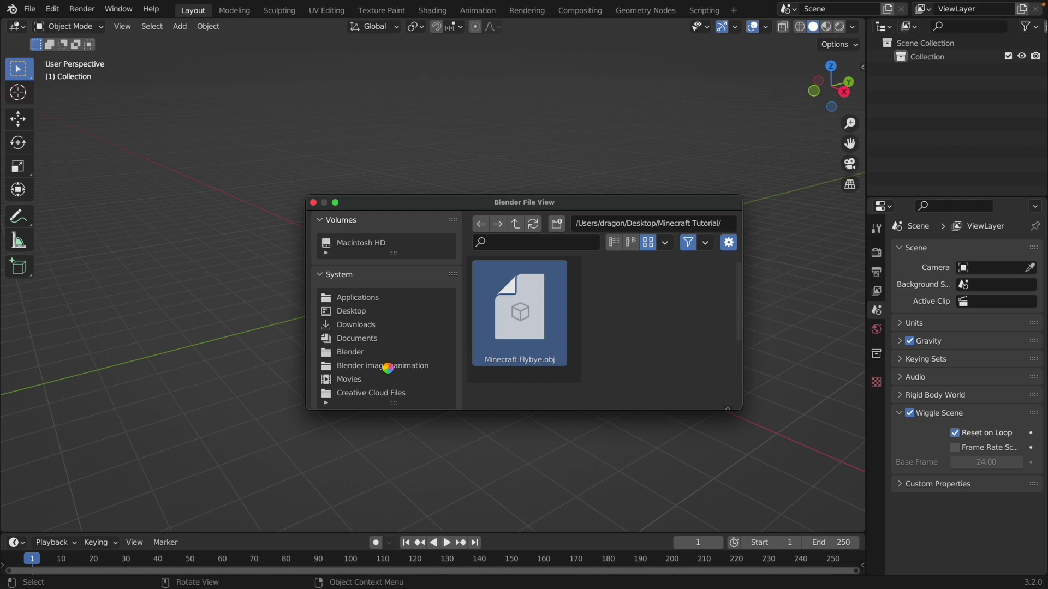
Step: Zoom out, view the scene in Material Preview with block textures, and open the Shading workspace
{"action": "scroll", "coordinate": [388, 371], "scroll_direction": "up", "scroll_amount": 10}
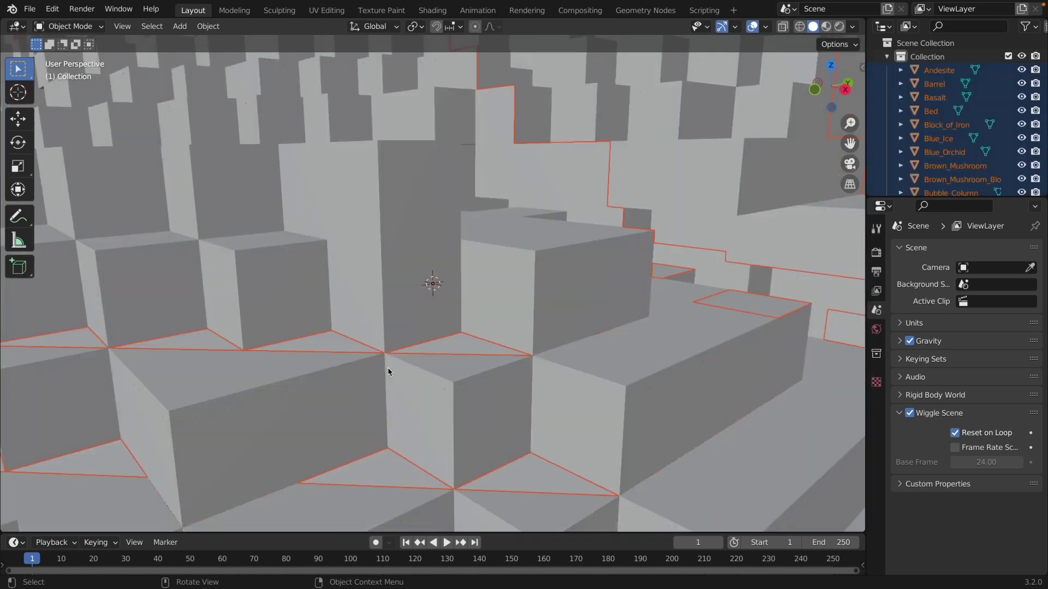
{"action": "scroll", "coordinate": [388, 372], "scroll_direction": "down", "scroll_amount": 12}
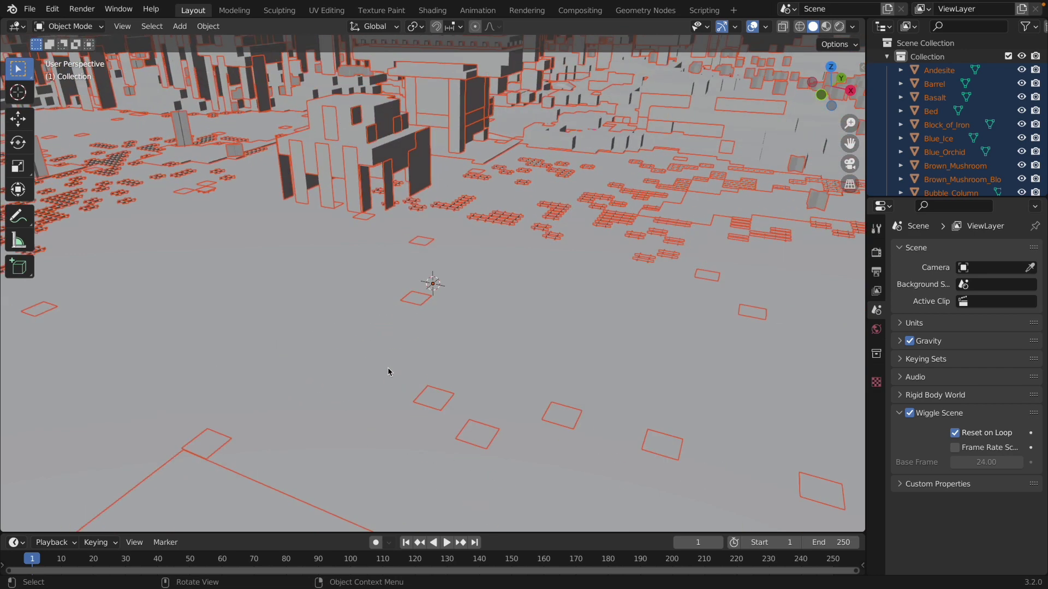
{"action": "scroll", "coordinate": [388, 372], "scroll_direction": "down", "scroll_amount": 3}
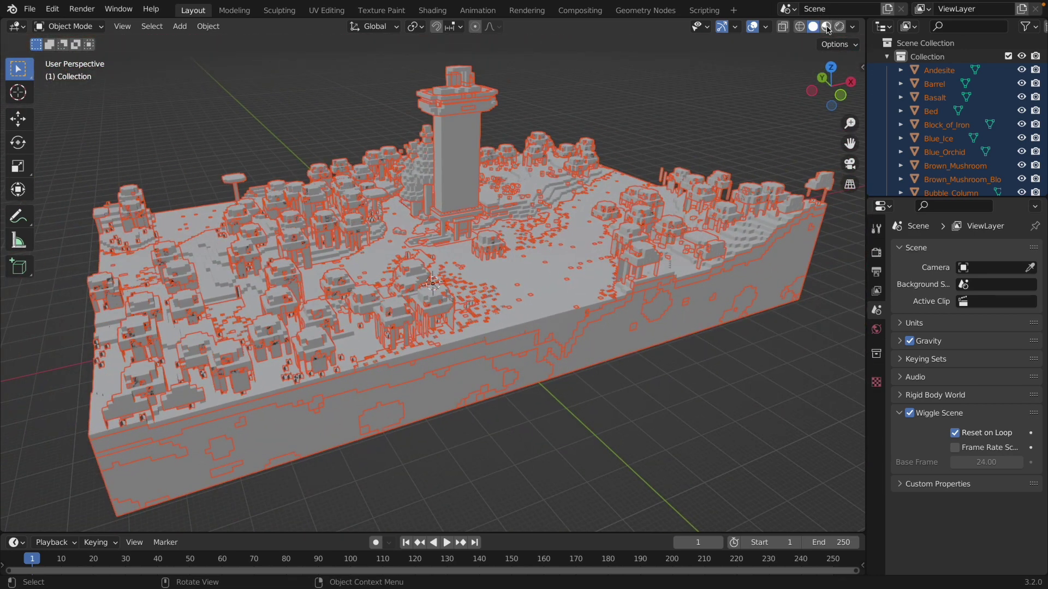
{"action": "key", "text": "z"}
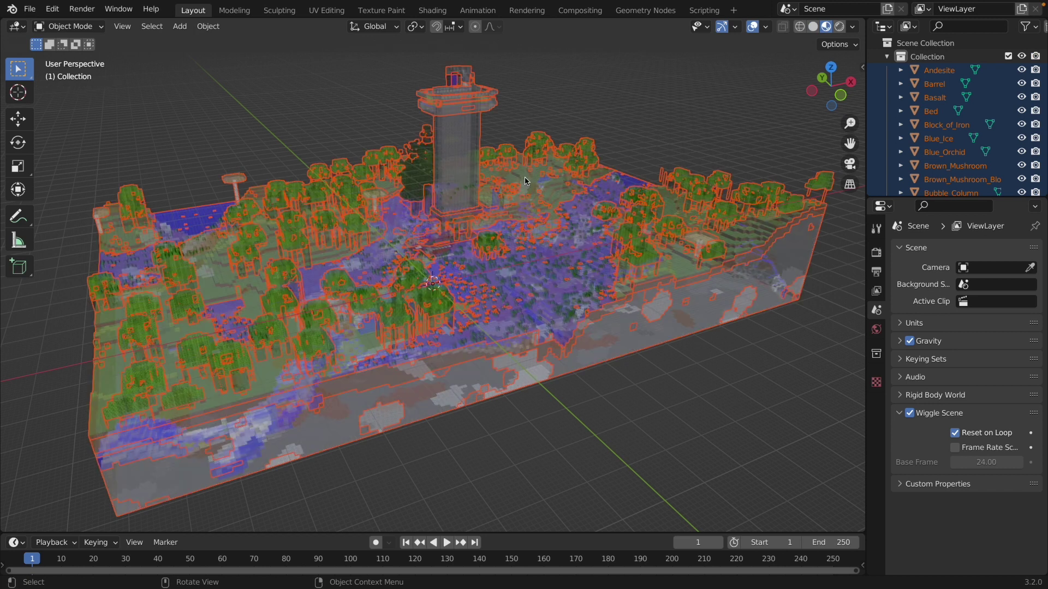
{"action": "middle_click_drag", "start_coordinate": [420, 190], "coordinate": [442, 198]}
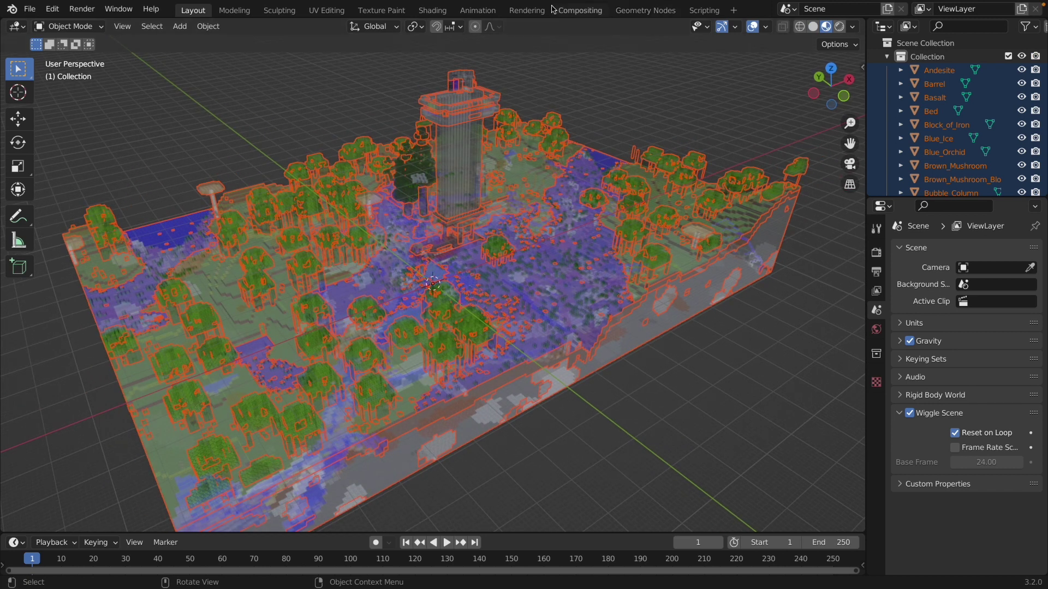
{"action": "left_click", "coordinate": [431, 10]}
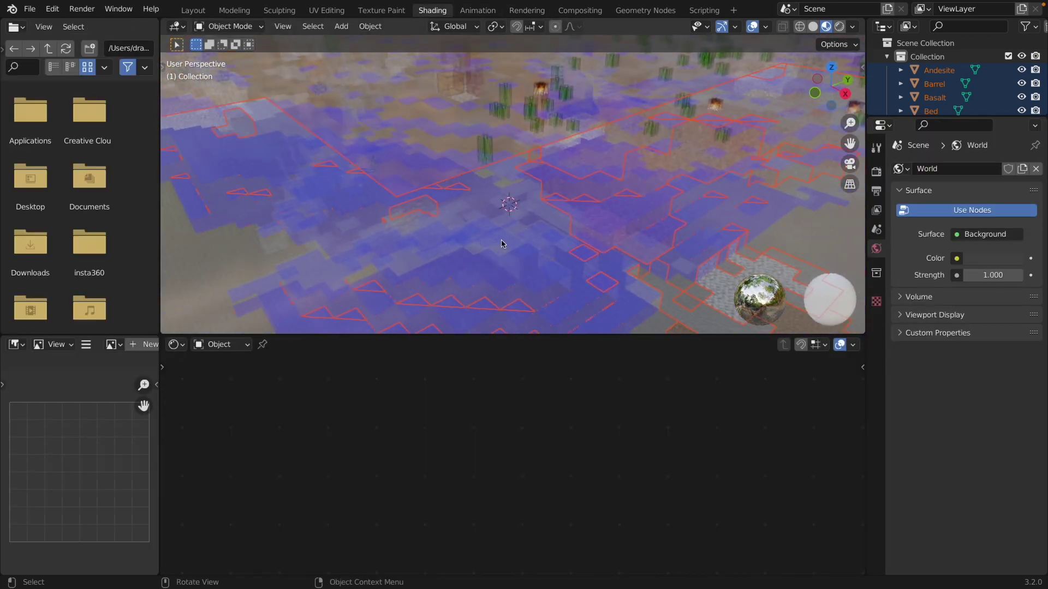
Step: Select the Granite object and look through its material list without changing it
{"action": "left_click", "coordinate": [571, 197]}
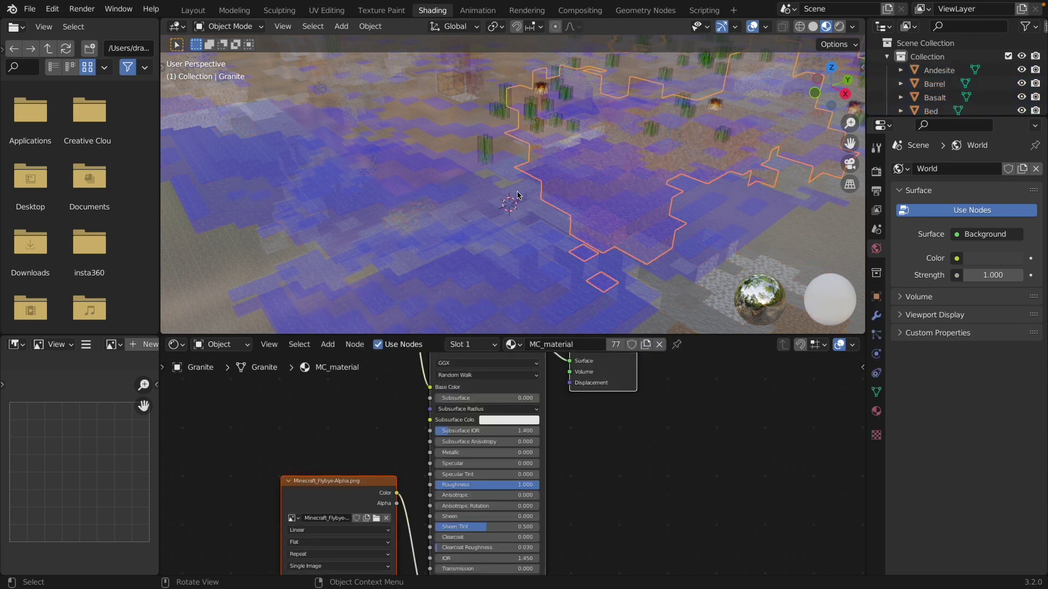
{"action": "scroll", "coordinate": [571, 198], "scroll_direction": "down", "scroll_amount": 5}
{"action": "scroll", "coordinate": [504, 437], "scroll_direction": "up", "scroll_amount": 2}
{"action": "scroll", "coordinate": [505, 436], "scroll_direction": "up", "scroll_amount": 8}
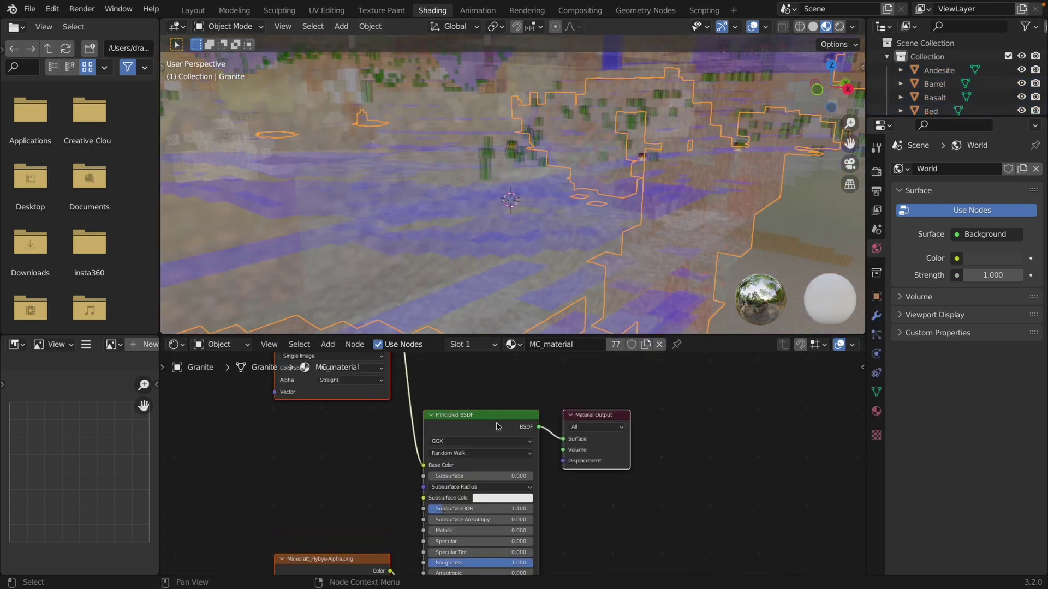
{"action": "scroll", "coordinate": [559, 369], "scroll_direction": "down", "scroll_amount": 1}
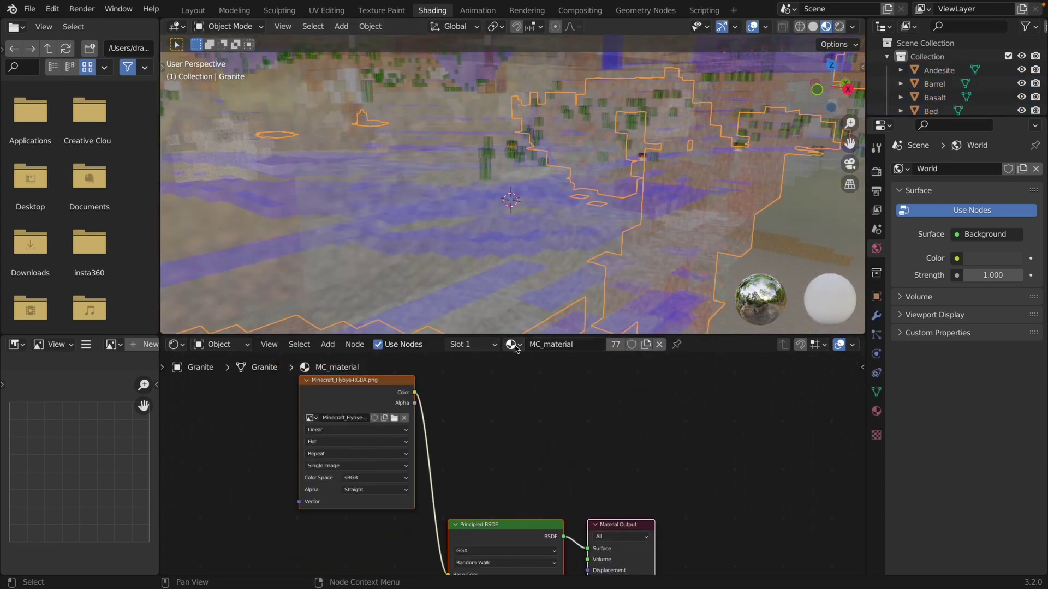
{"action": "left_click", "coordinate": [513, 346]}
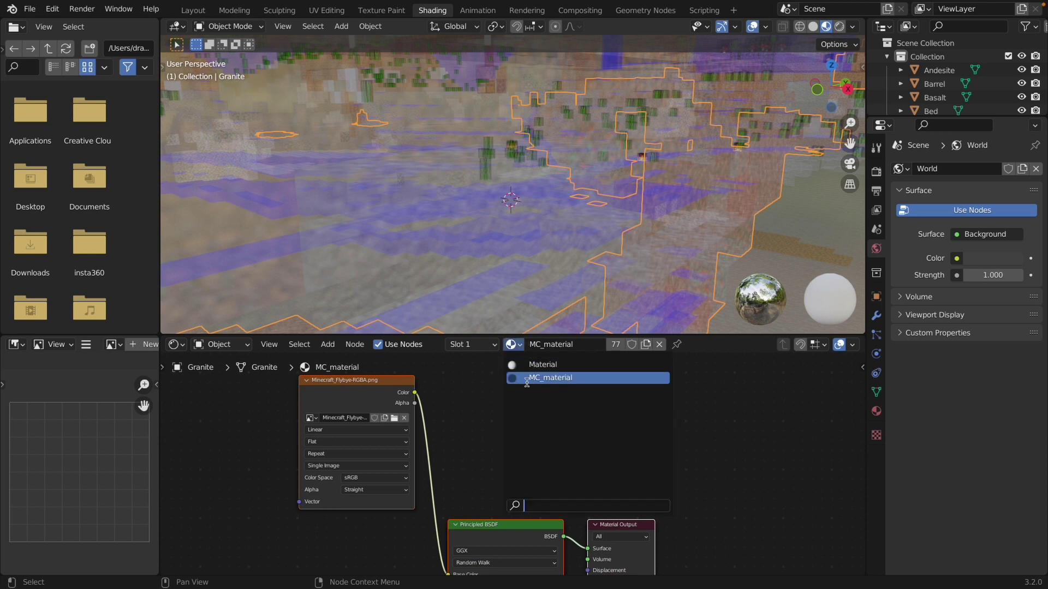
{"action": "left_click", "coordinate": [473, 387]}
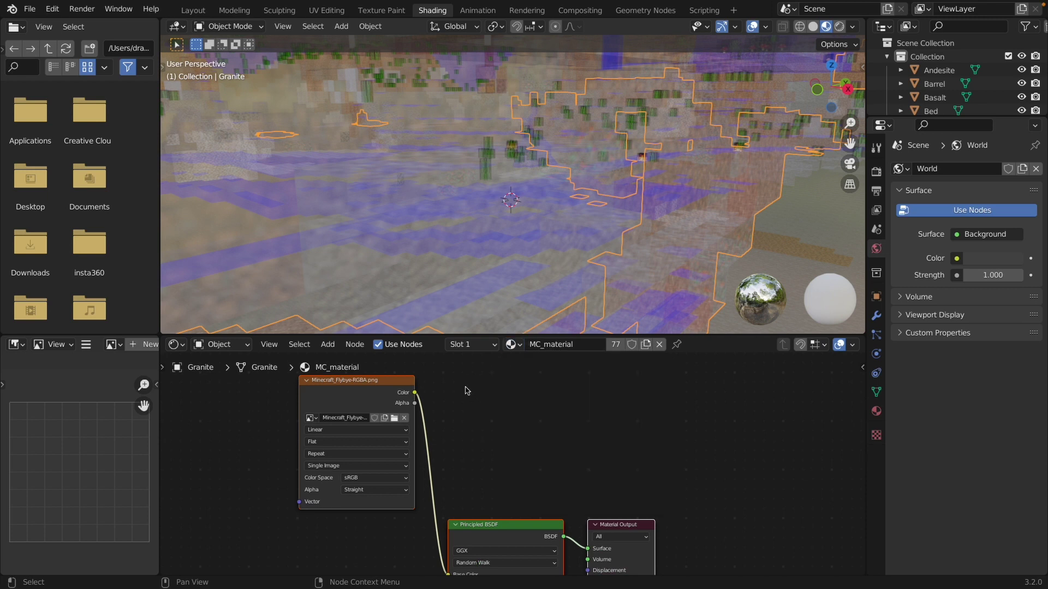
Step: Delete the separate Alpha image node and wire the RGBA image's Alpha into the shader's Alpha
{"action": "scroll", "coordinate": [467, 391], "scroll_direction": "down", "scroll_amount": 10}
{"action": "left_click", "coordinate": [466, 386]}
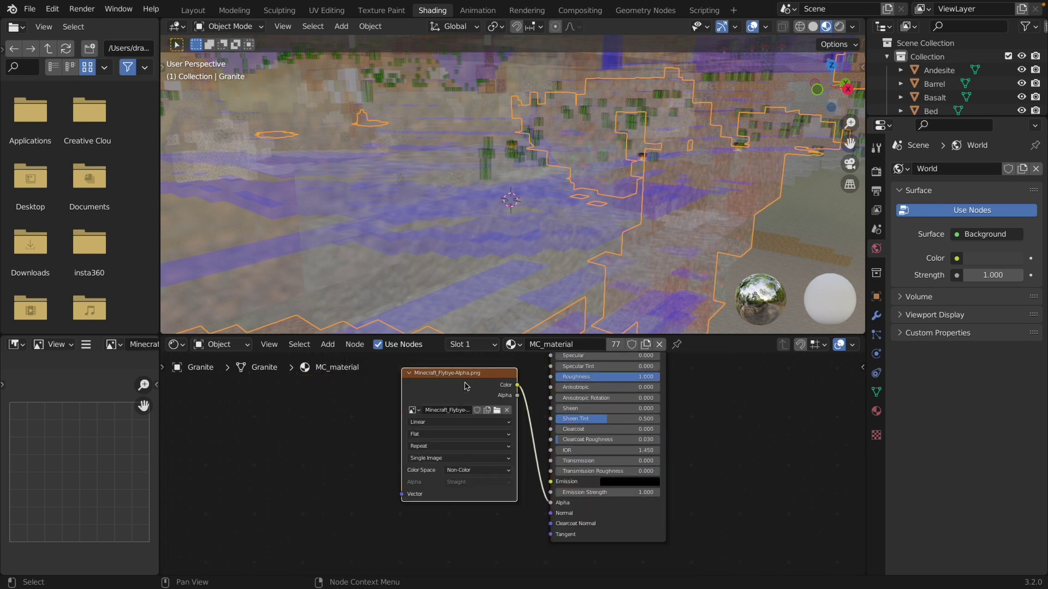
{"action": "key", "text": "x"}
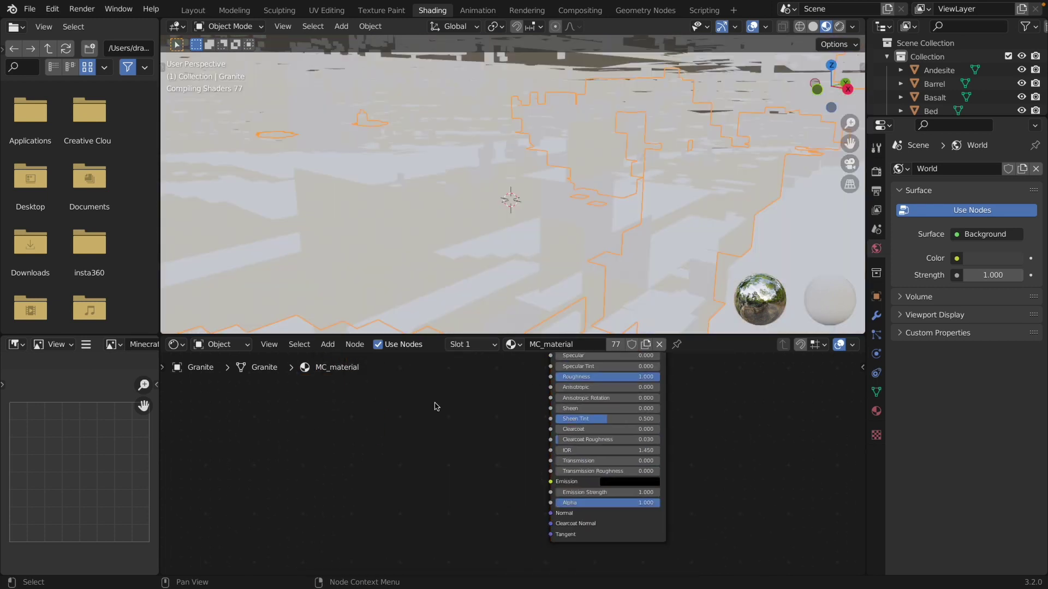
{"action": "scroll", "coordinate": [438, 414], "scroll_direction": "up", "scroll_amount": 10}
{"action": "left_click_drag", "start_coordinate": [446, 397], "coordinate": [444, 517]}
{"action": "scroll", "coordinate": [552, 216], "scroll_direction": "down", "scroll_amount": 10}
{"action": "middle_click_drag", "start_coordinate": [551, 215], "coordinate": [541, 306]}
{"action": "scroll", "coordinate": [535, 432], "scroll_direction": "down", "scroll_amount": 5}
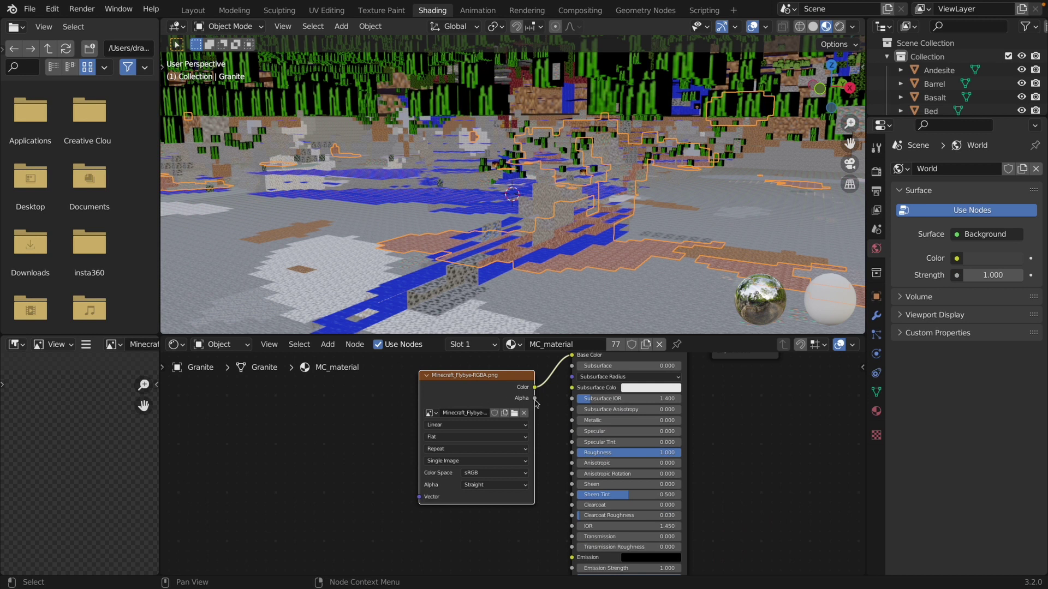
{"action": "left_click_drag", "start_coordinate": [534, 399], "coordinate": [572, 484]}
Step: Change the Image Texture interpolation from Linear to Closest
{"action": "scroll", "coordinate": [528, 456], "scroll_direction": "up", "scroll_amount": 5}
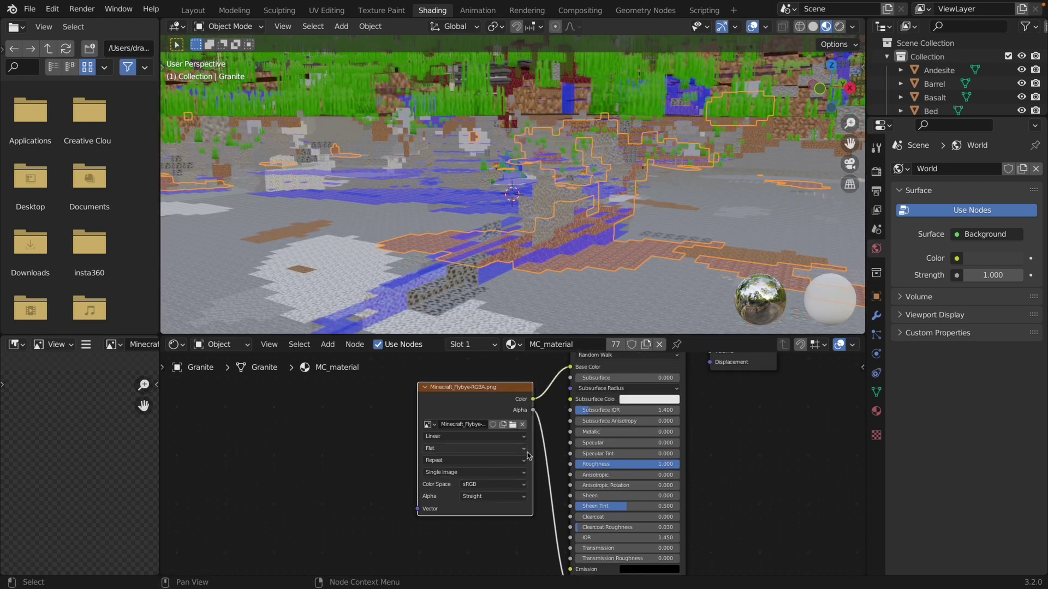
{"action": "scroll", "coordinate": [541, 251], "scroll_direction": "up", "scroll_amount": 5}
{"action": "scroll", "coordinate": [541, 250], "scroll_direction": "down", "scroll_amount": 5}
{"action": "scroll", "coordinate": [541, 250], "scroll_direction": "up", "scroll_amount": 5, "text": "ctrl"}
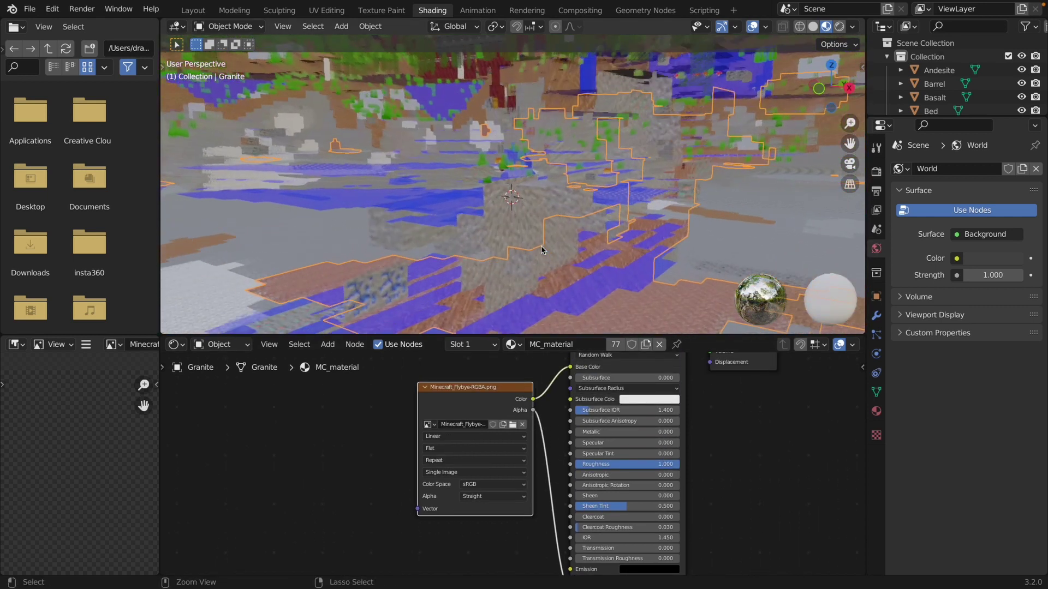
{"action": "left_click", "coordinate": [455, 437]}
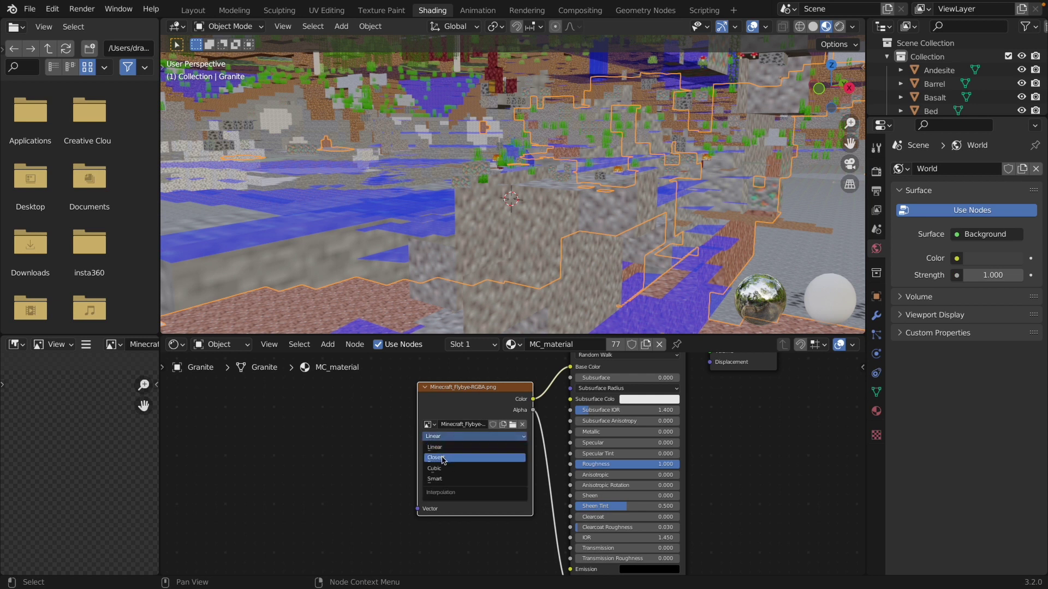
{"action": "left_click", "coordinate": [443, 458]}
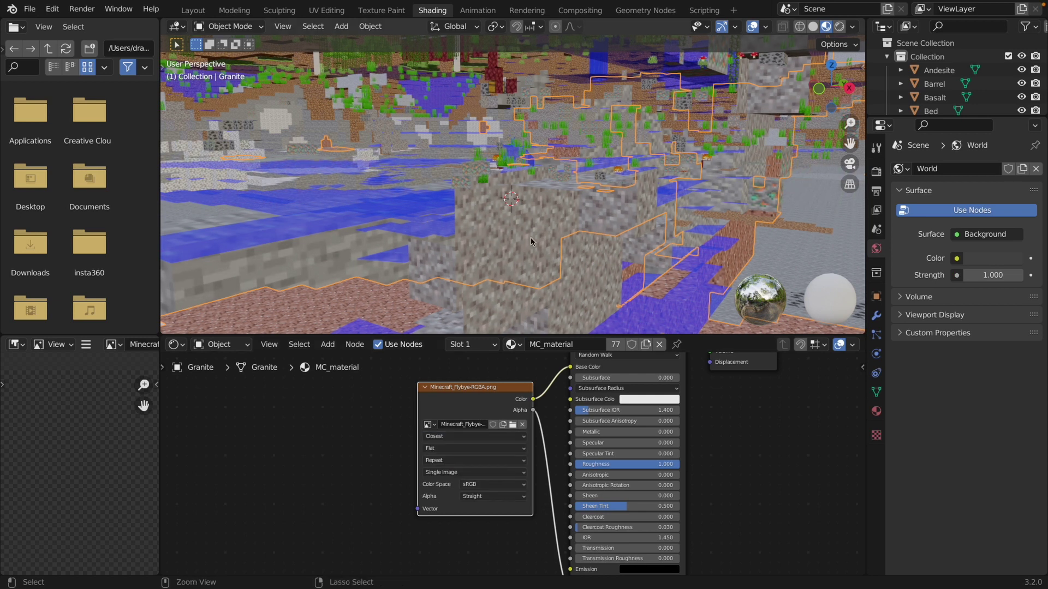
{"action": "scroll", "coordinate": [533, 242], "scroll_direction": "down", "scroll_amount": 15, "text": "ctrl"}
{"action": "scroll", "coordinate": [533, 242], "scroll_direction": "up", "scroll_amount": 5}
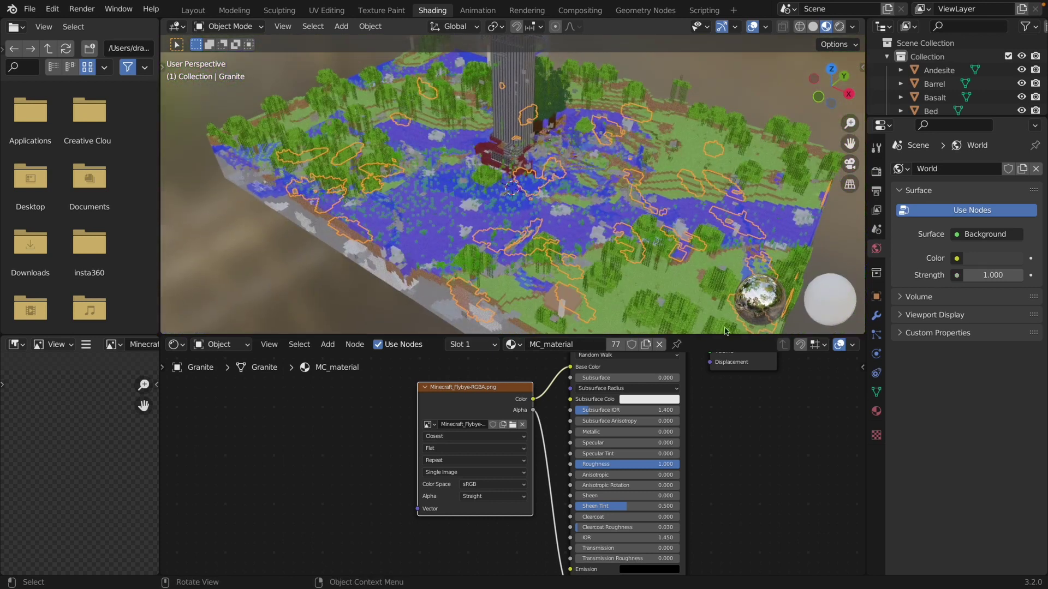
Step: In MC_material settings, turn off Show Backface and set Blend Mode to Alpha Clip
{"action": "left_click", "coordinate": [875, 412]}
{"action": "scroll", "coordinate": [931, 434], "scroll_direction": "down", "scroll_amount": 10}
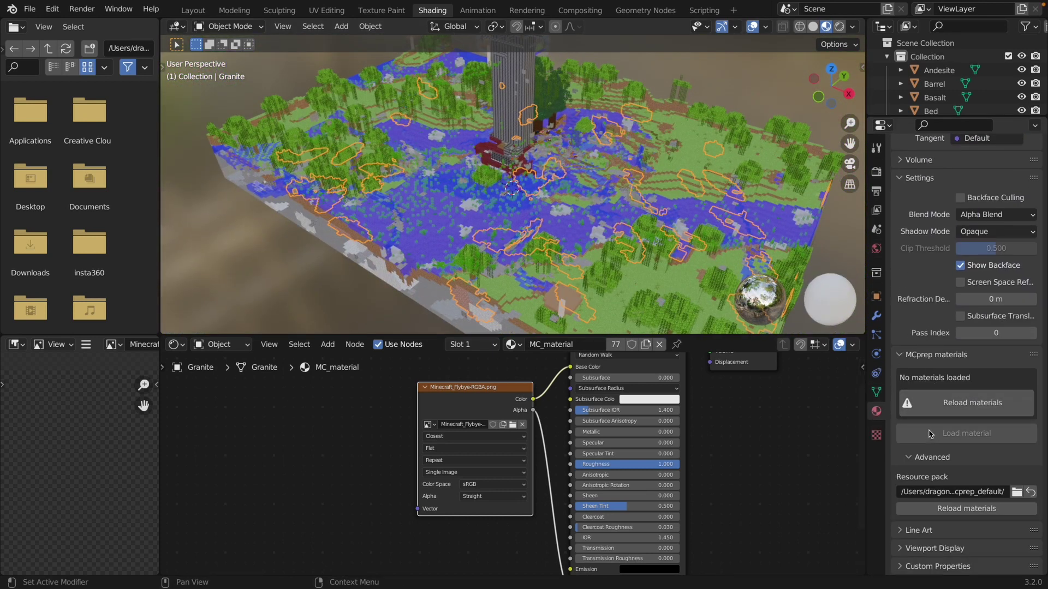
{"action": "scroll", "coordinate": [922, 478], "scroll_direction": "up", "scroll_amount": 4}
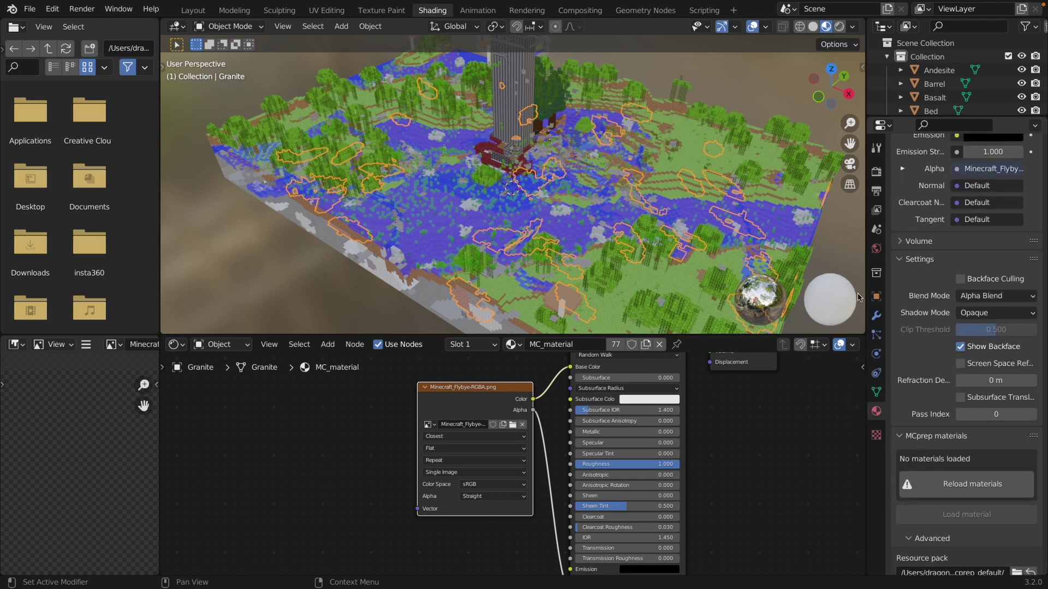
{"action": "middle_click_drag", "start_coordinate": [634, 286], "coordinate": [653, 258]}
{"action": "scroll", "coordinate": [654, 258], "scroll_direction": "down", "scroll_amount": 10}
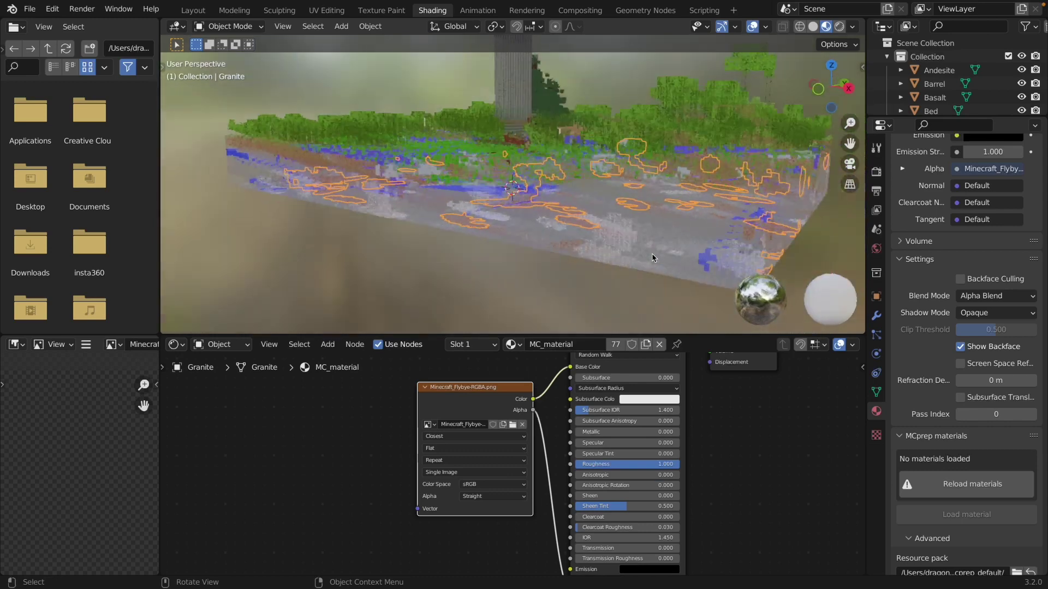
{"action": "scroll", "coordinate": [653, 258], "scroll_direction": "up", "scroll_amount": 10}
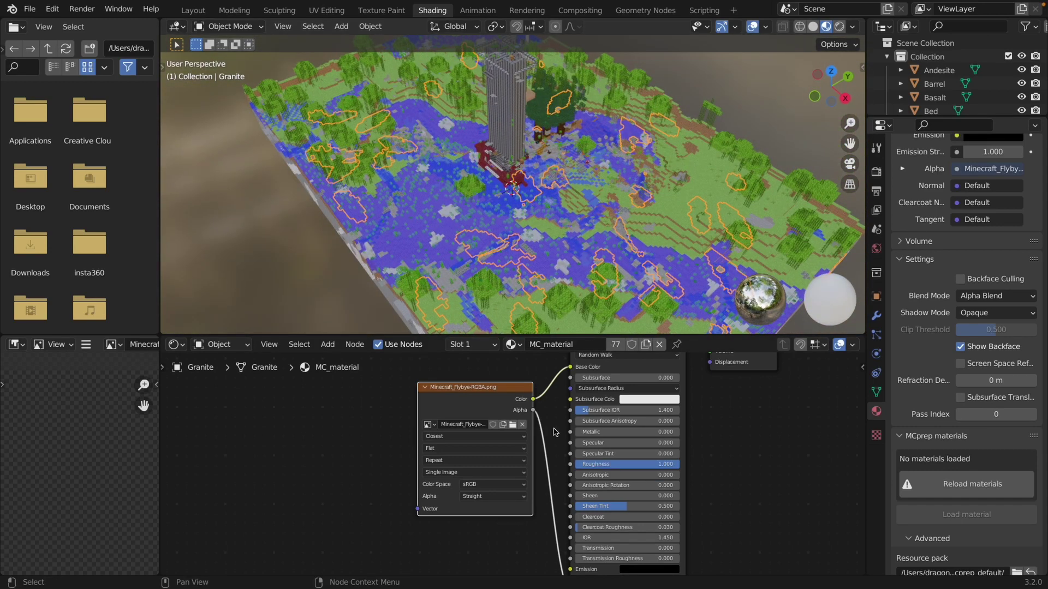
{"action": "left_click", "coordinate": [960, 346]}
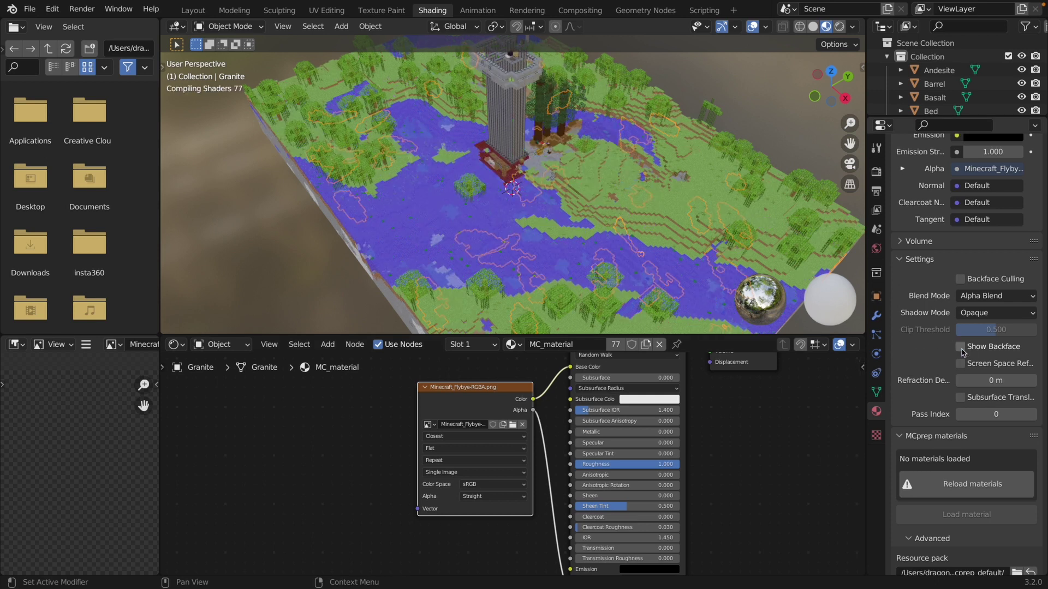
{"action": "scroll", "coordinate": [493, 222], "scroll_direction": "up", "scroll_amount": 6}
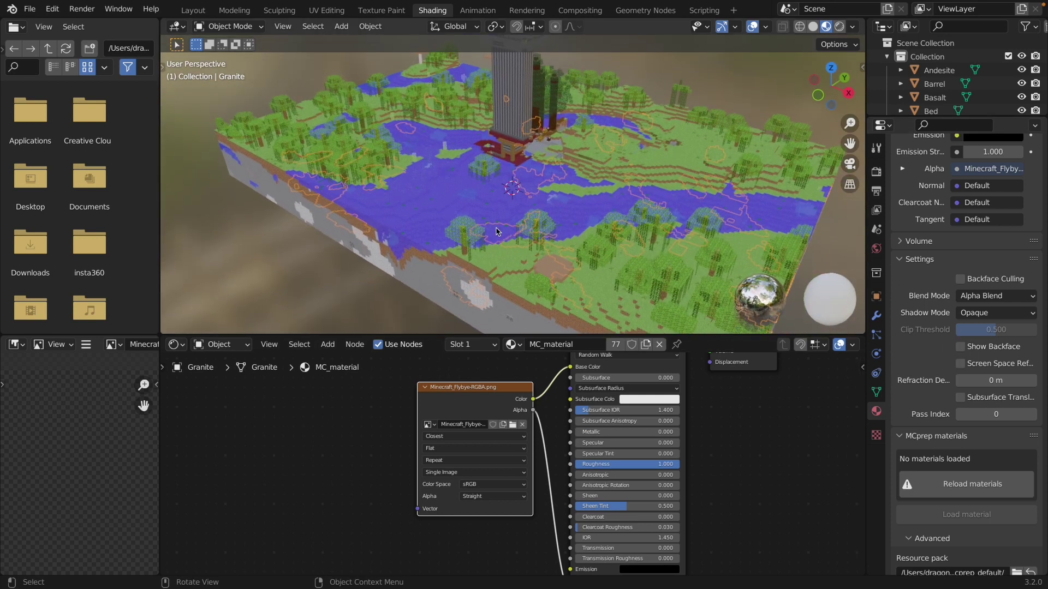
{"action": "left_click", "coordinate": [983, 296]}
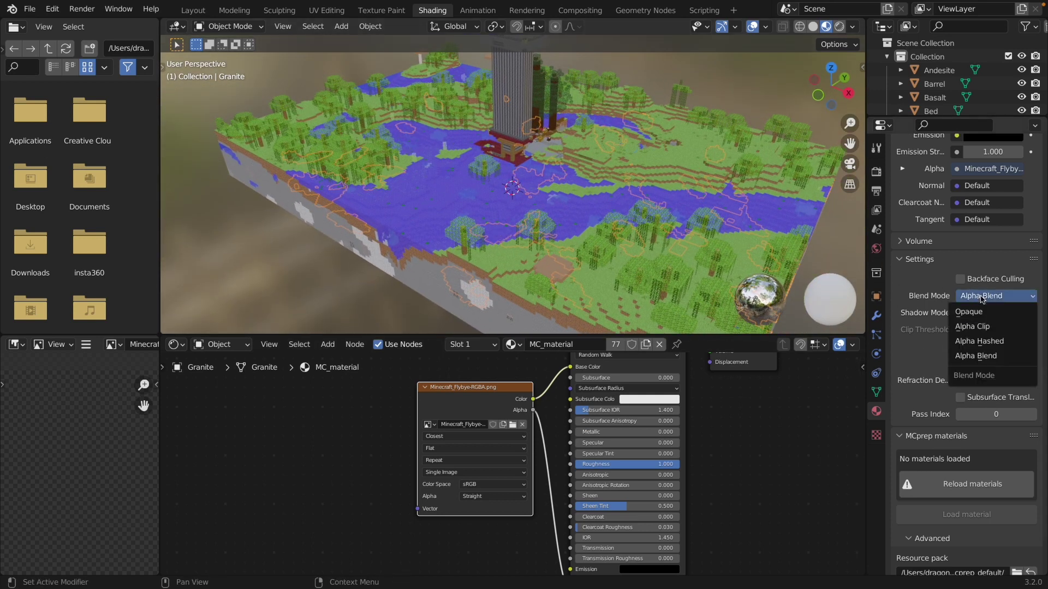
{"action": "left_click", "coordinate": [968, 327]}
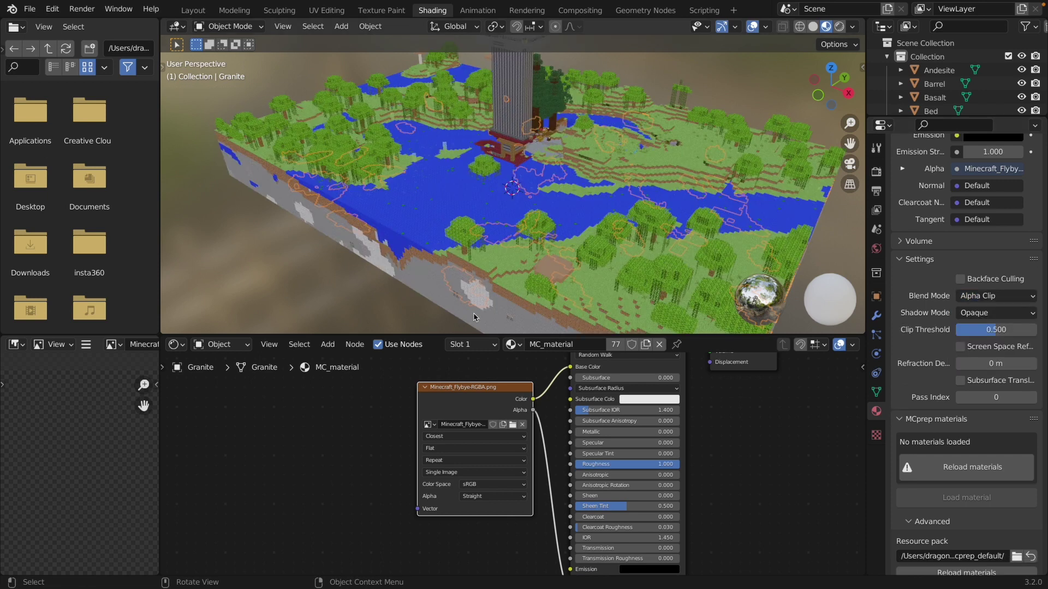
Step: Switch the viewport shading to Rendered to preview the scene
{"action": "scroll", "coordinate": [467, 87], "scroll_direction": "left", "scroll_amount": 5}
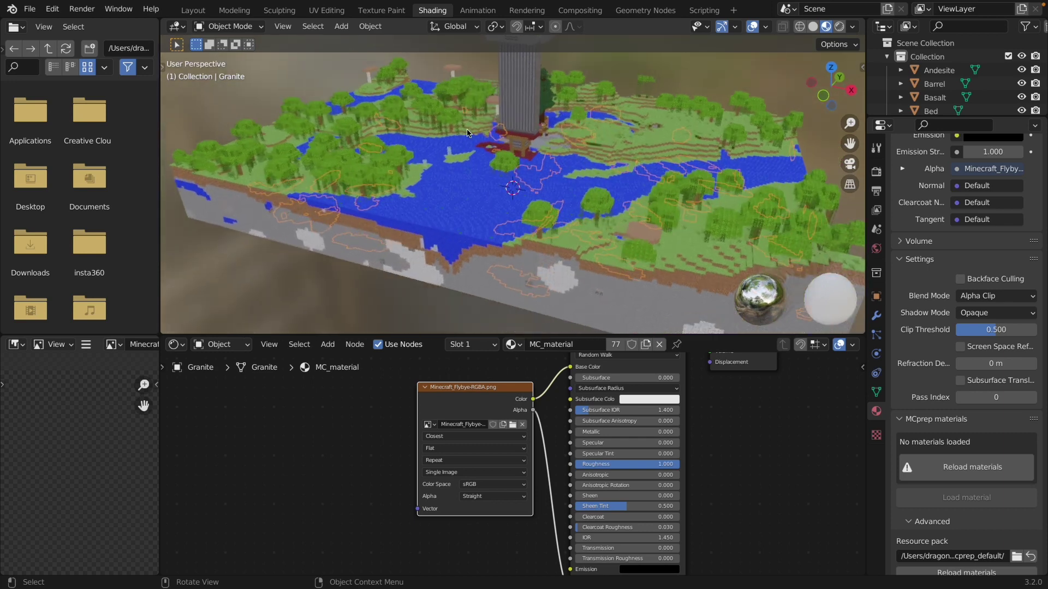
{"action": "scroll", "coordinate": [467, 109], "scroll_direction": "up", "scroll_amount": 8}
{"action": "scroll", "coordinate": [467, 133], "scroll_direction": "up", "scroll_amount": 3, "text": "shift"}
{"action": "scroll", "coordinate": [466, 133], "scroll_direction": "up", "scroll_amount": 10}
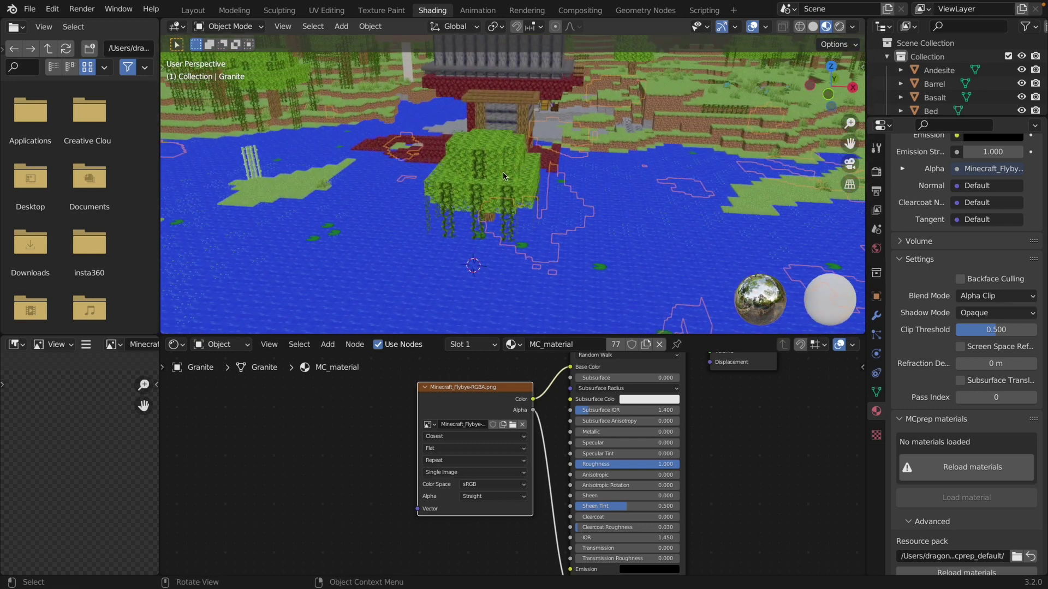
{"action": "scroll", "coordinate": [503, 175], "scroll_direction": "down", "scroll_amount": 20}
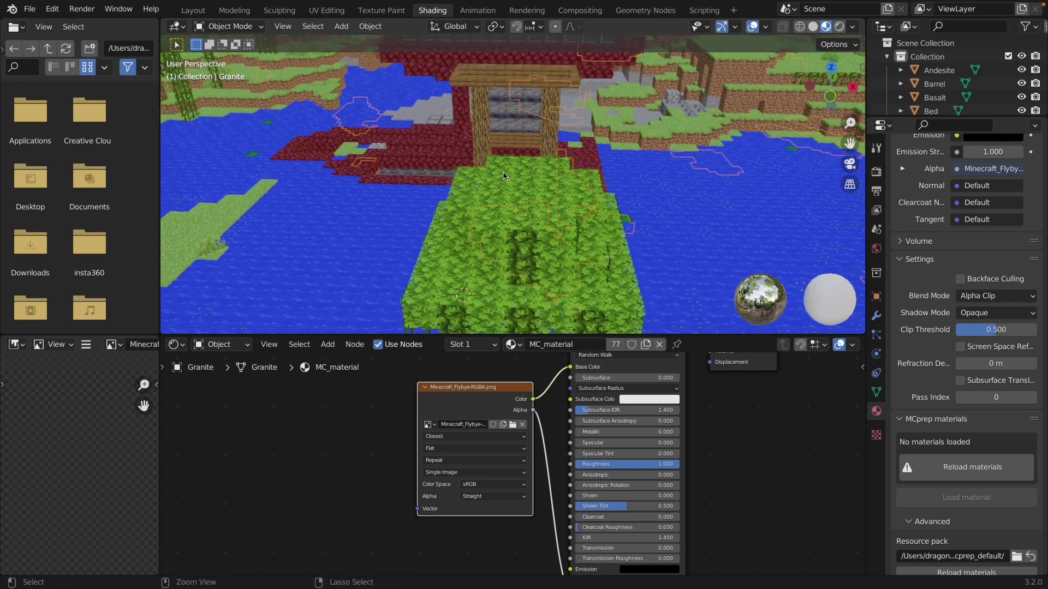
{"action": "scroll", "coordinate": [562, 229], "scroll_direction": "up", "scroll_amount": 8}
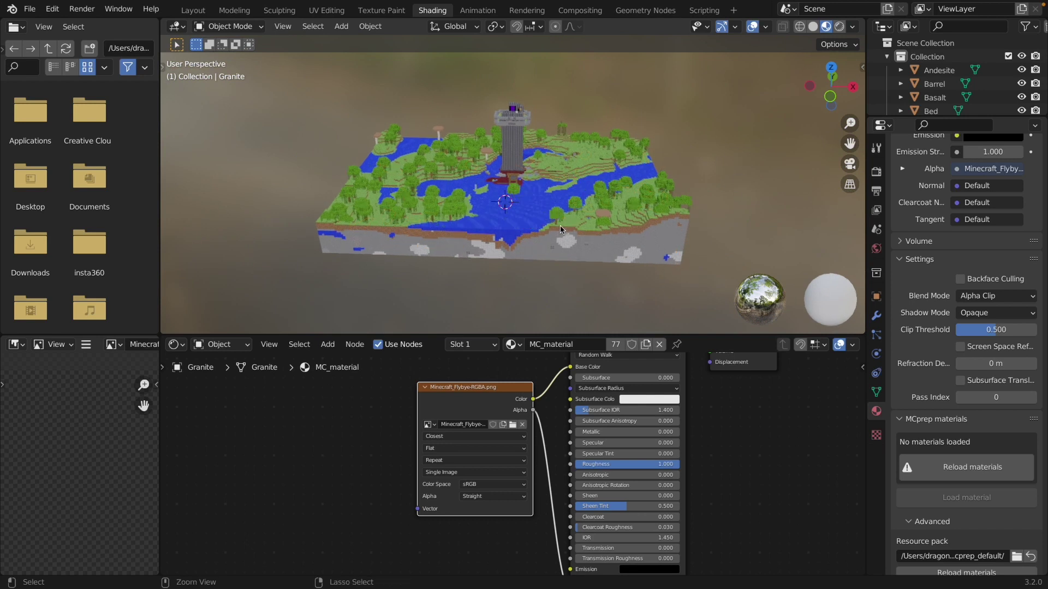
{"action": "middle_click_drag", "start_coordinate": [562, 229], "coordinate": [597, 240]}
{"action": "left_click", "coordinate": [839, 26]}
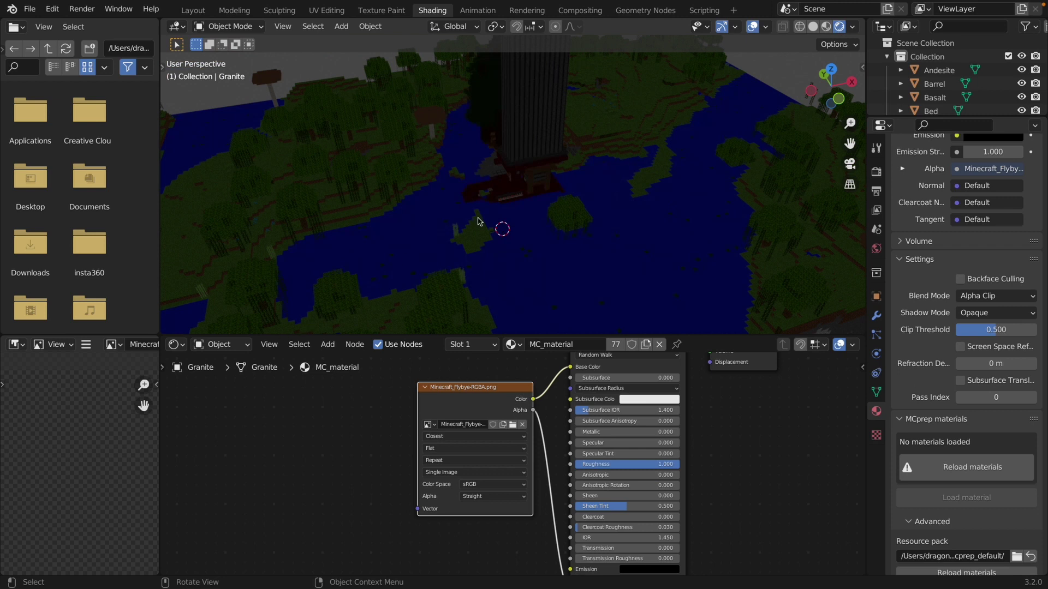
Step: Switch the node editor to World and add an Environment Texture feeding Background Color
{"action": "left_click", "coordinate": [204, 349]}
{"action": "left_click", "coordinate": [216, 374]}
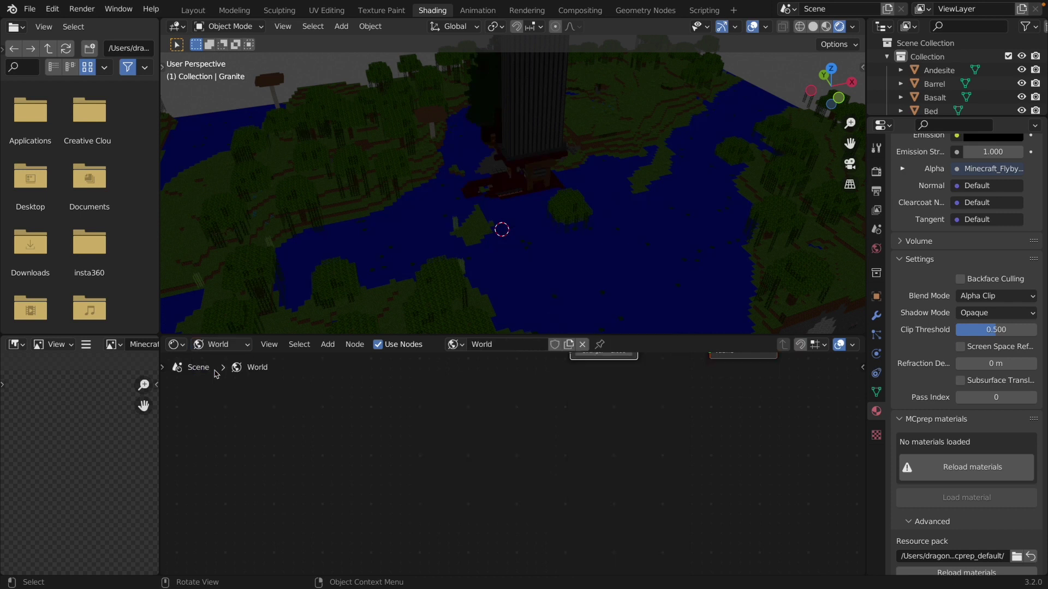
{"action": "key", "text": "Home"}
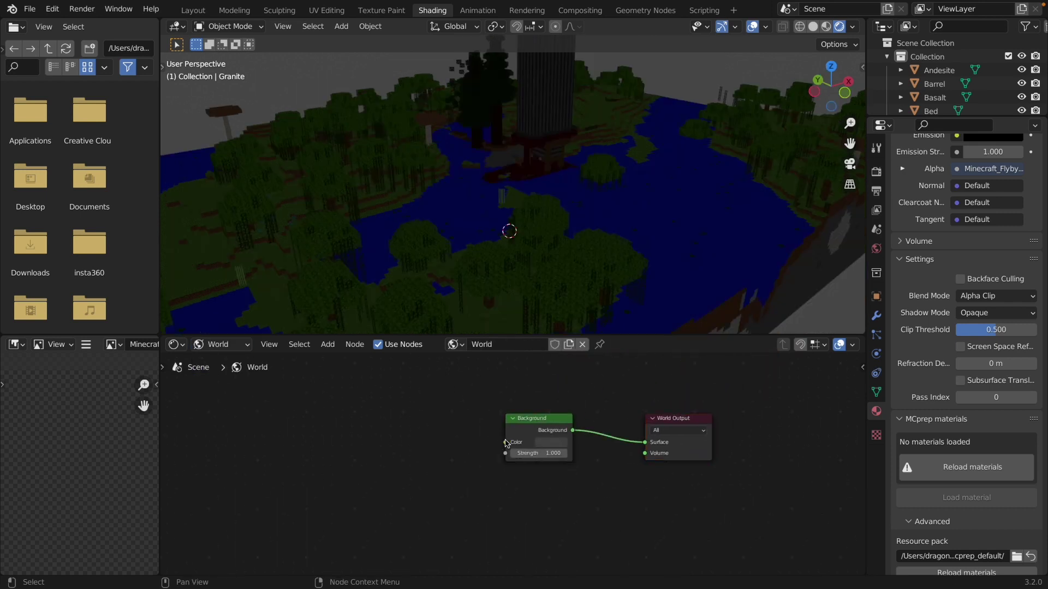
{"action": "left_click_drag", "start_coordinate": [506, 443], "coordinate": [438, 437]}
{"action": "type", "text": "env"}
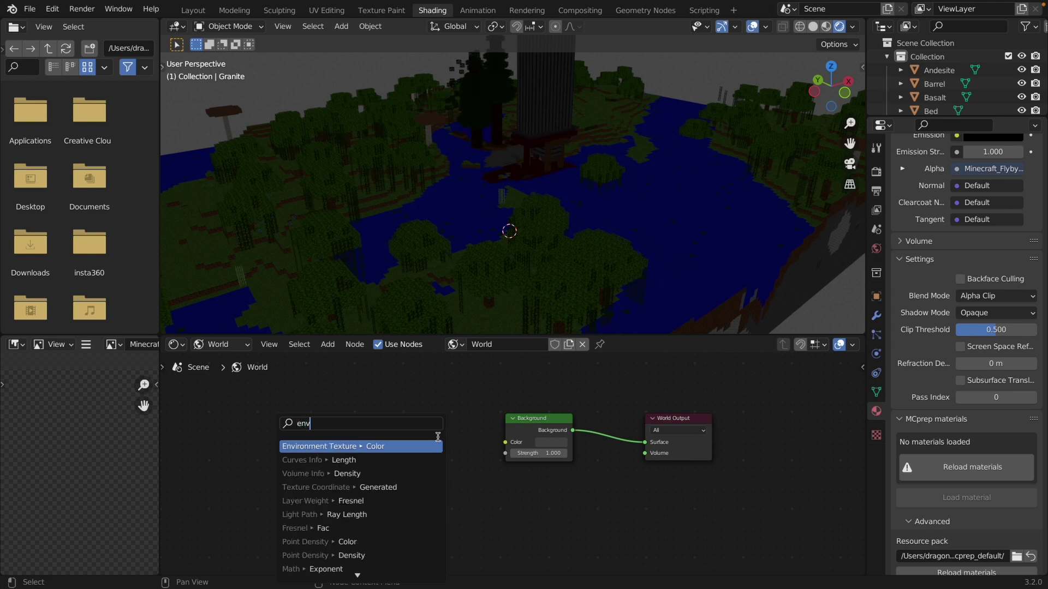
{"action": "key", "text": "Return"}
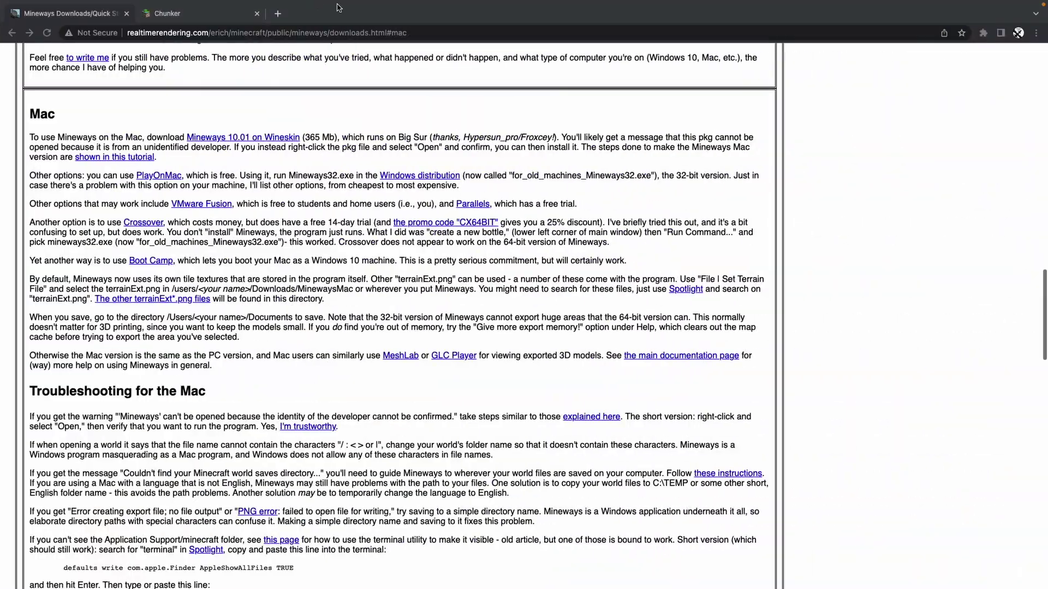
{"action": "left_click", "coordinate": [277, 13]}
Step: Go to polyhaven.com and browse the HDRIs library
{"action": "type", "text": "pol"}
{"action": "key", "text": "Return"}
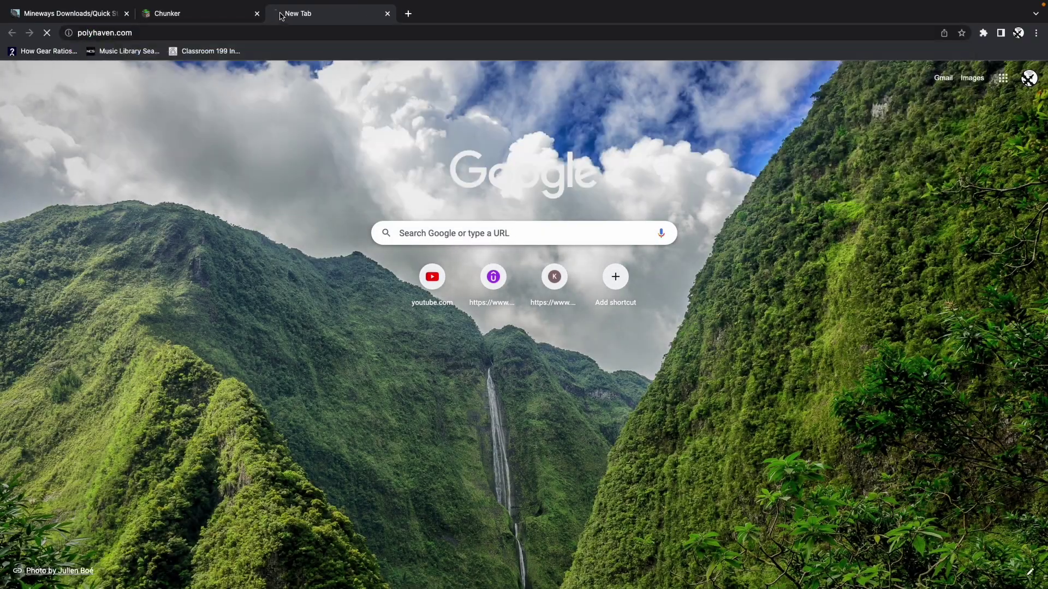
{"action": "mouse_move", "coordinate": [799, 58]}
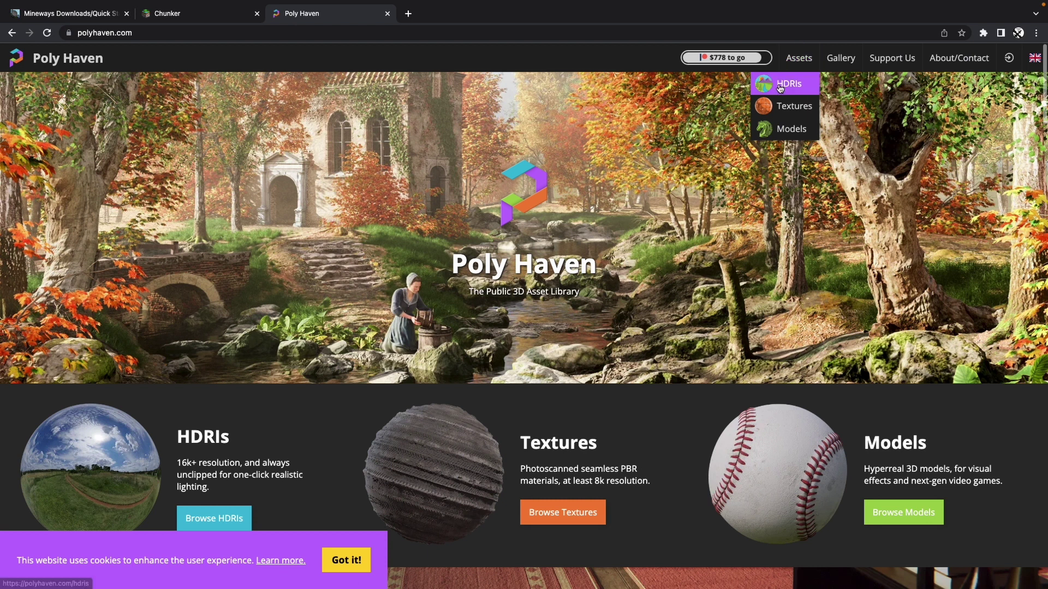
{"action": "left_click", "coordinate": [788, 82]}
{"action": "scroll", "coordinate": [774, 443], "scroll_direction": "down", "scroll_amount": 2}
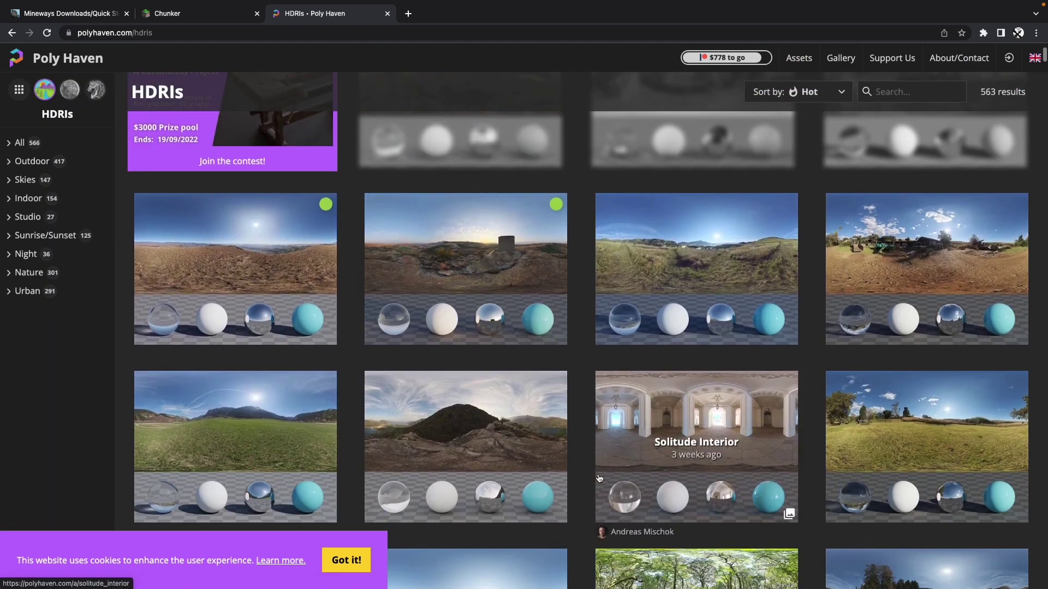
{"action": "scroll", "coordinate": [649, 360], "scroll_direction": "up", "scroll_amount": 1}
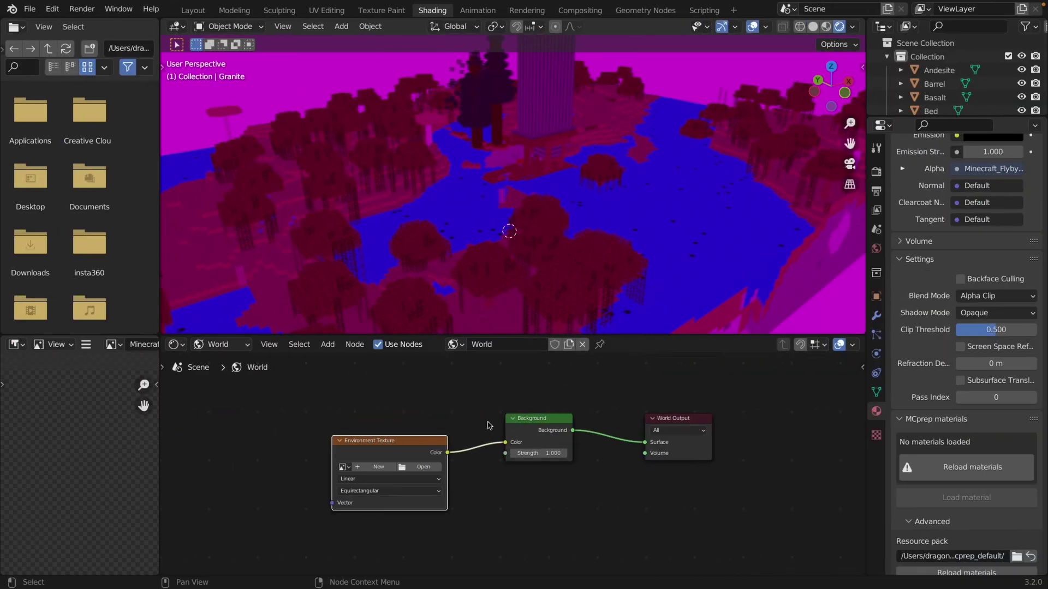
Step: Load Low Forest.hdr from the Desktop into the Environment Texture node
{"action": "left_click", "coordinate": [423, 468]}
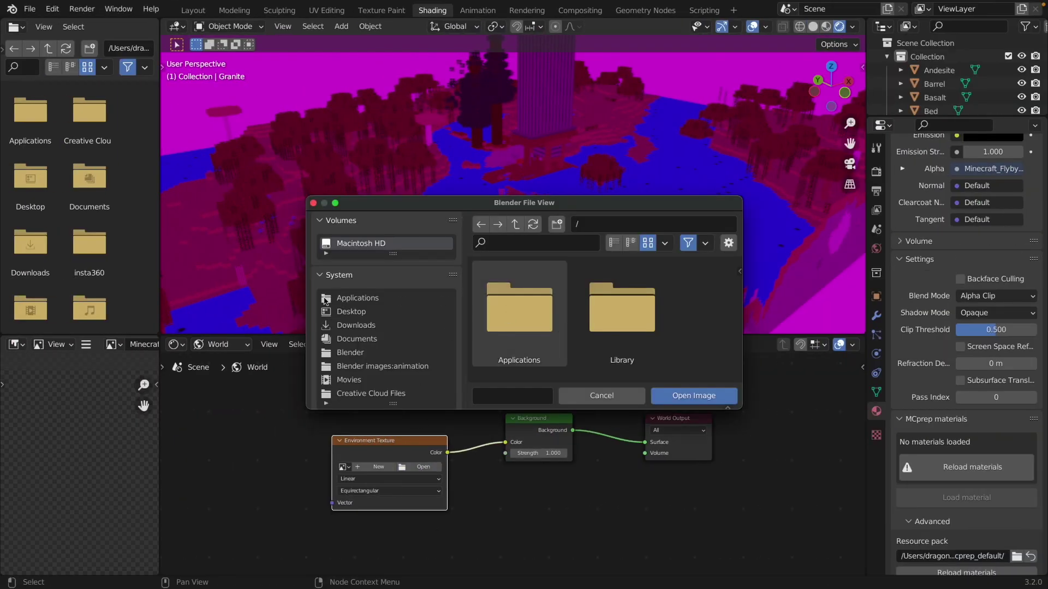
{"action": "left_click", "coordinate": [351, 312]}
{"action": "scroll", "coordinate": [573, 322], "scroll_direction": "down", "scroll_amount": 3}
{"action": "scroll", "coordinate": [573, 322], "scroll_direction": "up", "scroll_amount": 2}
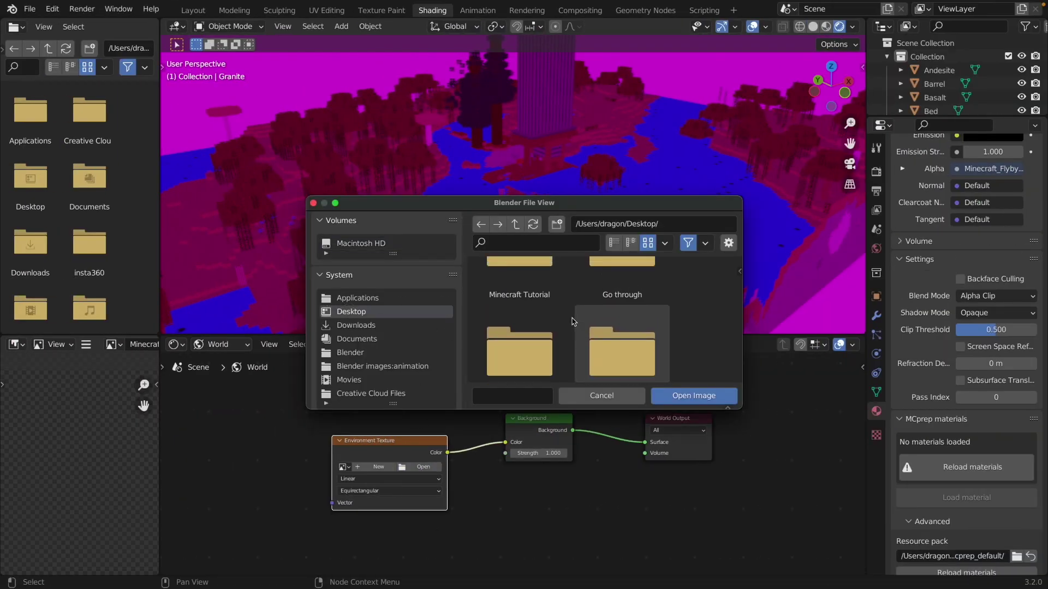
{"action": "scroll", "coordinate": [573, 322], "scroll_direction": "down", "scroll_amount": 5}
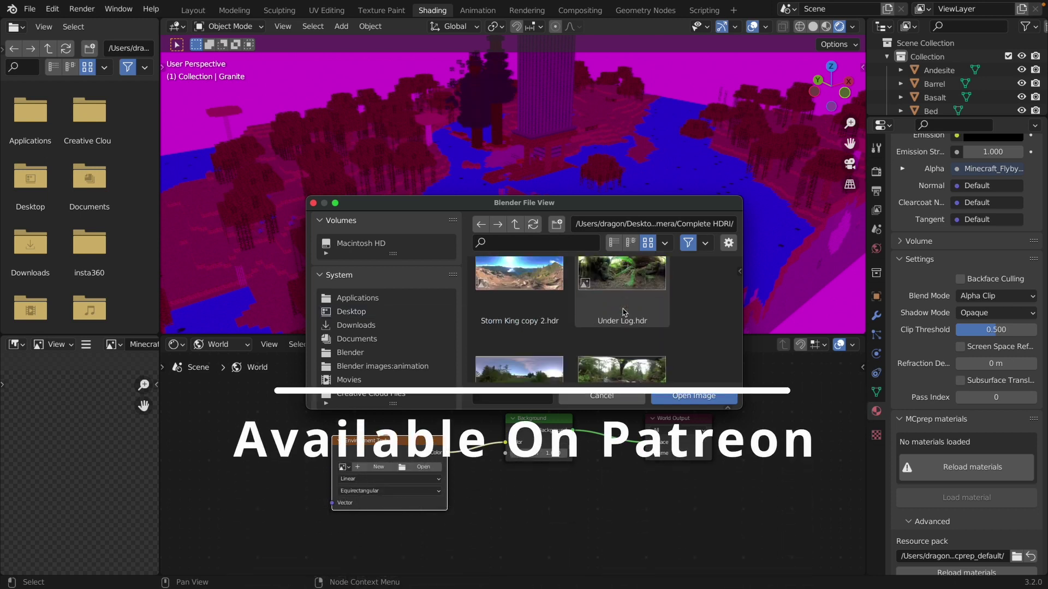
{"action": "scroll", "coordinate": [624, 313], "scroll_direction": "down", "scroll_amount": 2}
{"action": "left_click", "coordinate": [622, 308]}
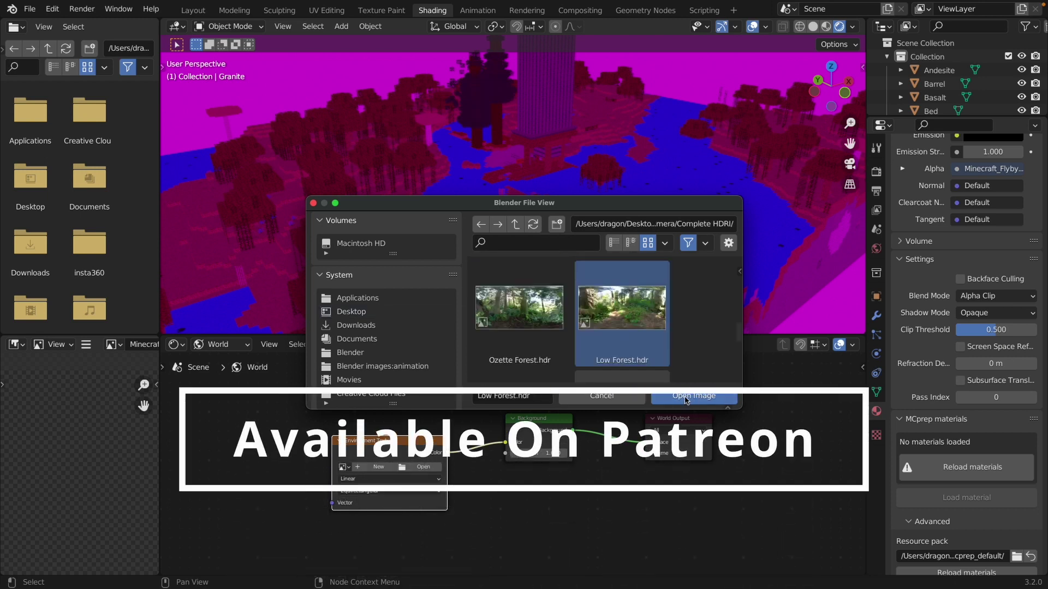
{"action": "key", "text": "Return"}
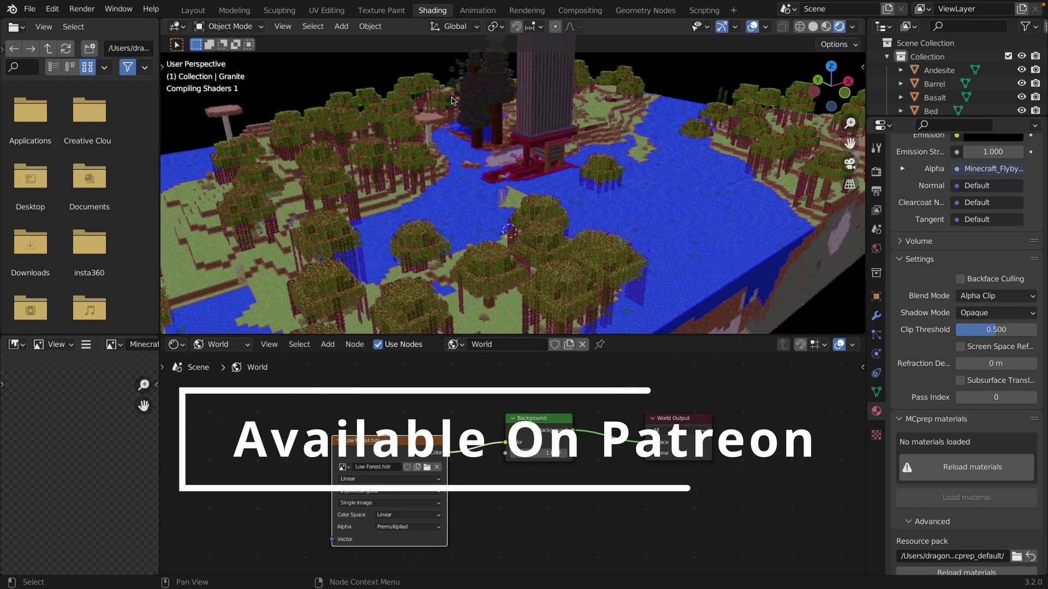
{"action": "mouse_move", "coordinate": [458, 160]}
{"action": "middle_mouse_down"}
{"action": "mouse_move", "coordinate": [461, 139]}
{"action": "mouse_move", "coordinate": [459, 161]}
{"action": "middle_mouse_up"}
{"action": "scroll", "coordinate": [458, 161], "scroll_direction": "down", "scroll_amount": 5}
{"action": "scroll", "coordinate": [458, 159], "scroll_direction": "up", "scroll_amount": 10}
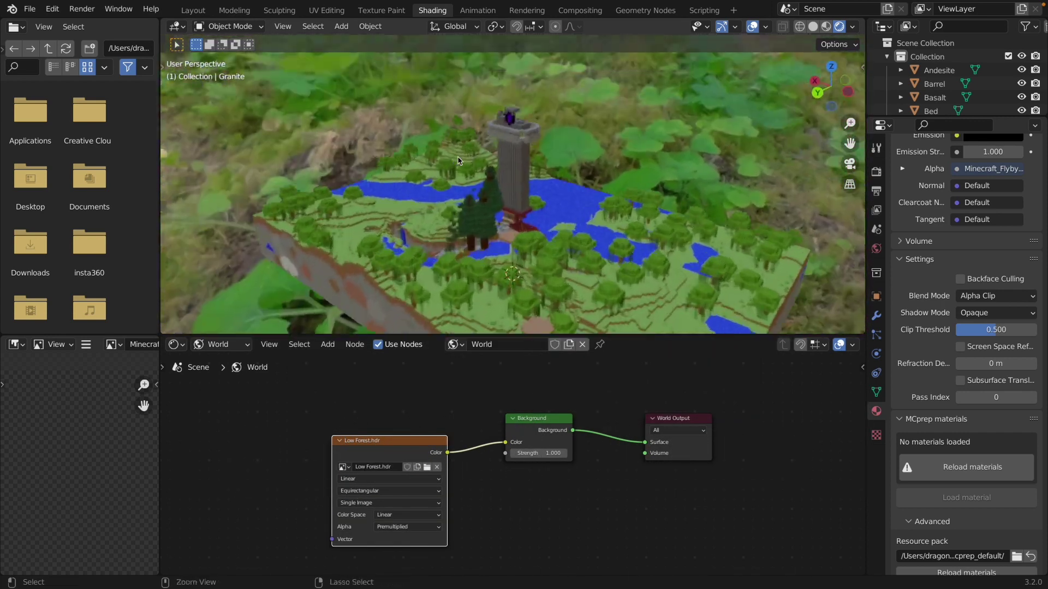
{"action": "middle_click_drag", "start_coordinate": [464, 163], "coordinate": [465, 162]}
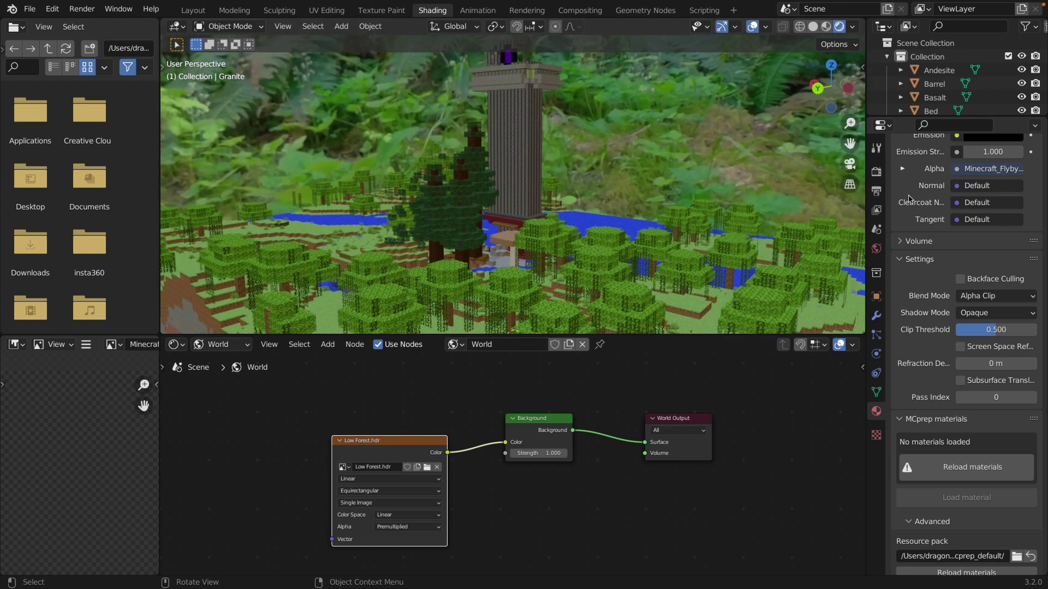
{"action": "scroll", "coordinate": [909, 199], "scroll_direction": "up", "scroll_amount": 15}
Step: Preview the HDRI with the Cycles render engine, then switch back to Eevee
{"action": "left_click", "coordinate": [876, 171]}
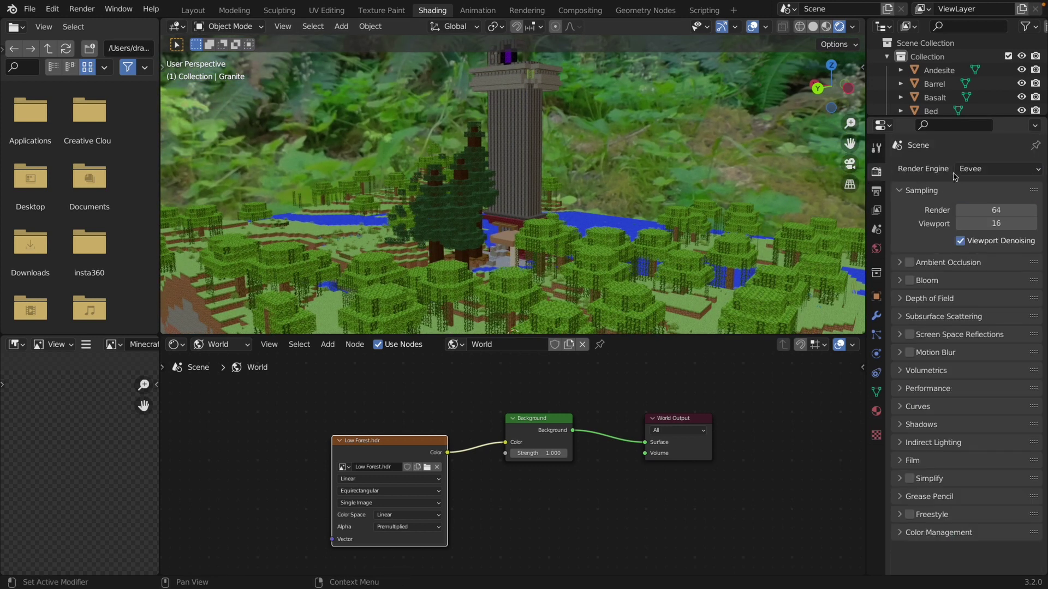
{"action": "left_click", "coordinate": [974, 169]}
{"action": "left_click", "coordinate": [977, 214]}
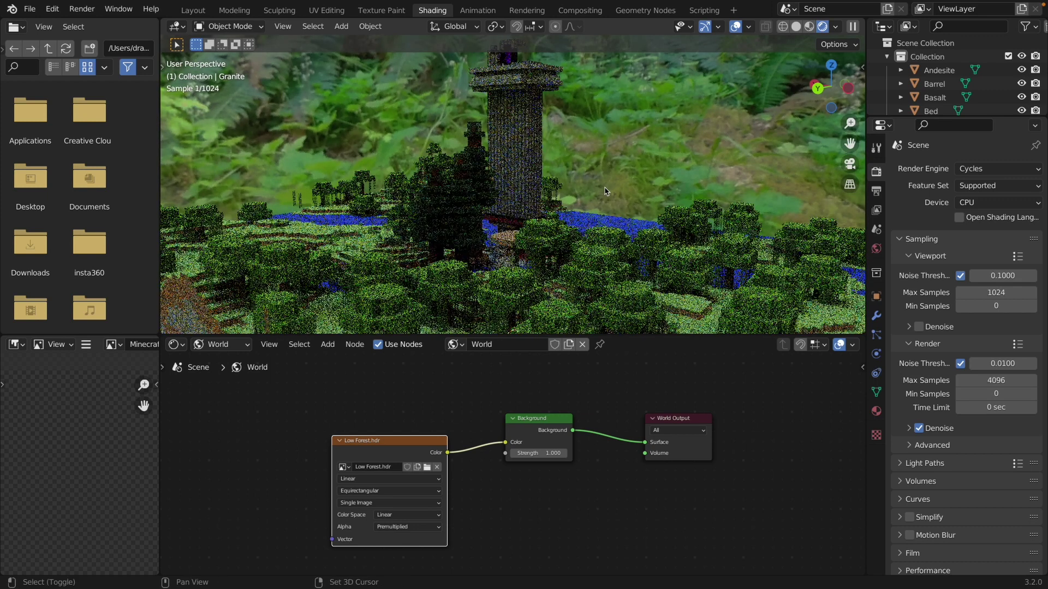
{"action": "left_click", "coordinate": [983, 169]}
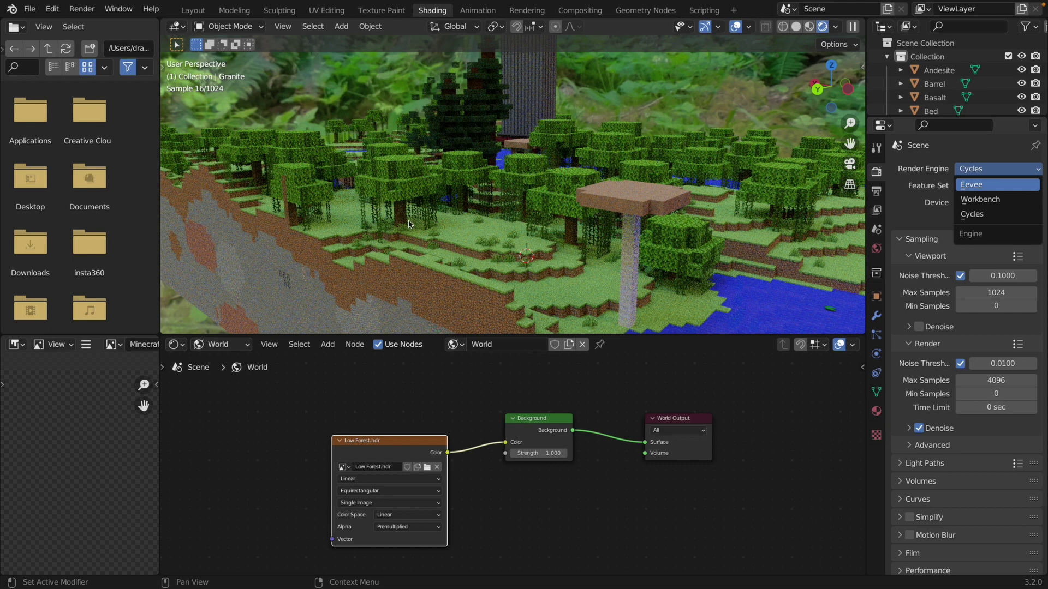
{"action": "scroll", "coordinate": [408, 198], "scroll_direction": "up", "scroll_amount": 10}
{"action": "scroll", "coordinate": [408, 198], "scroll_direction": "down", "scroll_amount": 10}
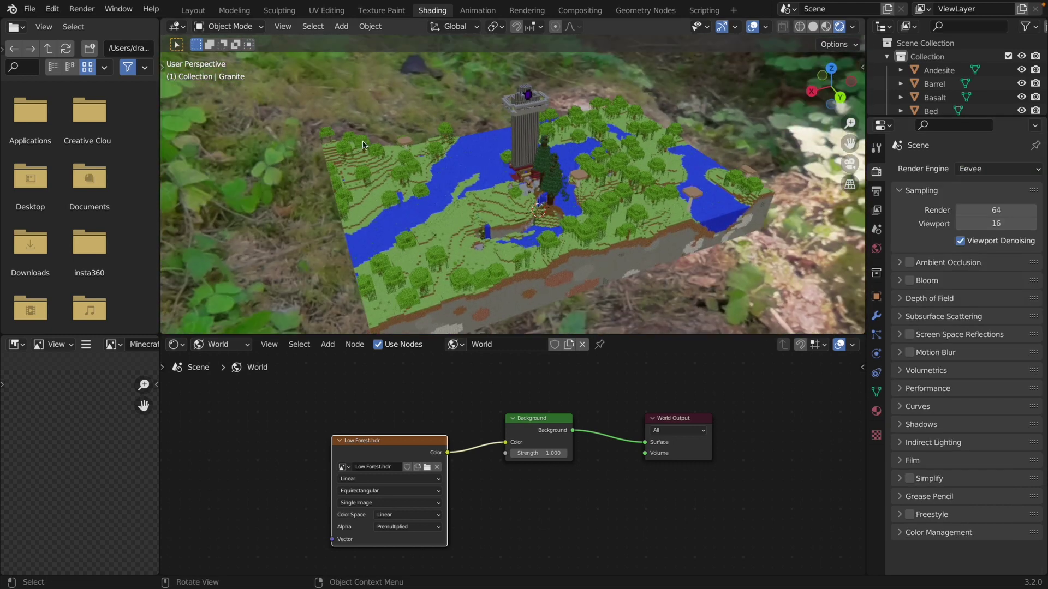
{"action": "scroll", "coordinate": [363, 145], "scroll_direction": "down", "scroll_amount": 10}
{"action": "scroll", "coordinate": [500, 214], "scroll_direction": "up", "scroll_amount": 15, "text": "shift"}
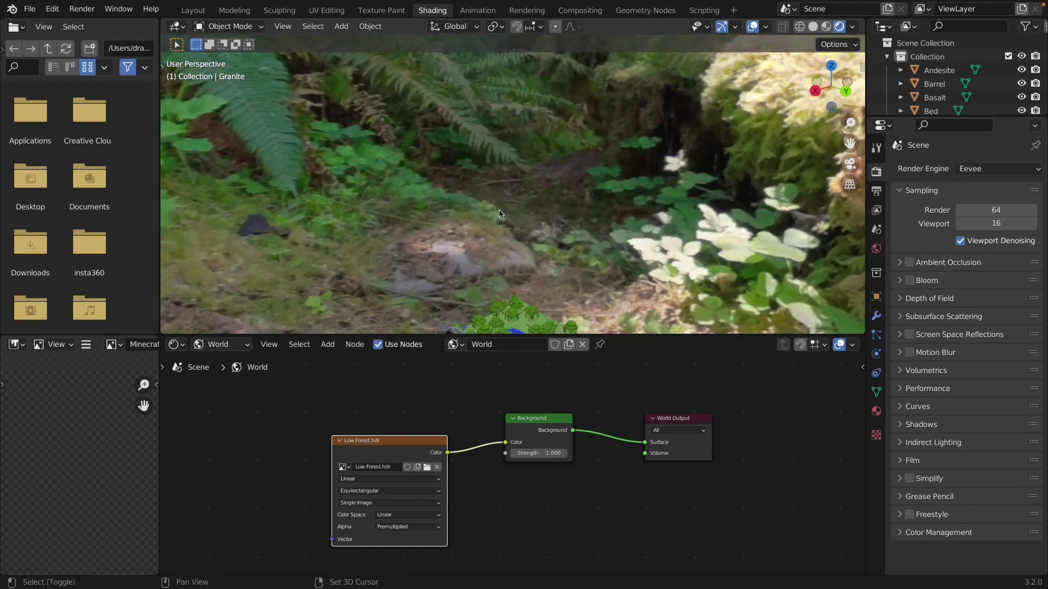
{"action": "scroll", "coordinate": [500, 214], "scroll_direction": "left", "scroll_amount": 20}
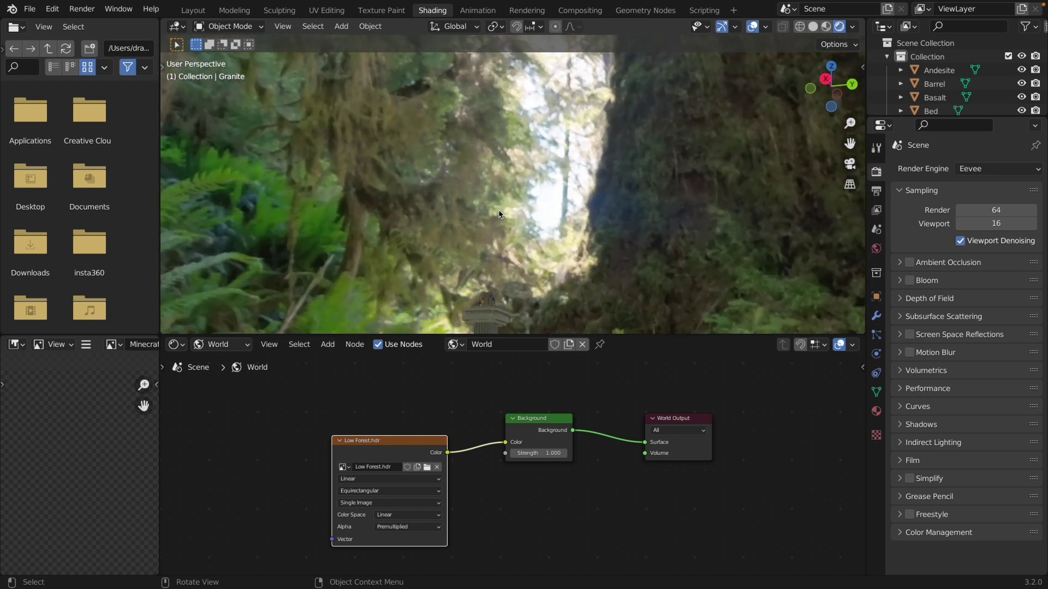
Step: Search render settings for 'transpare' and enable Film > Transparent
{"action": "left_click", "coordinate": [944, 125]}
{"action": "type", "text": "transparent"}
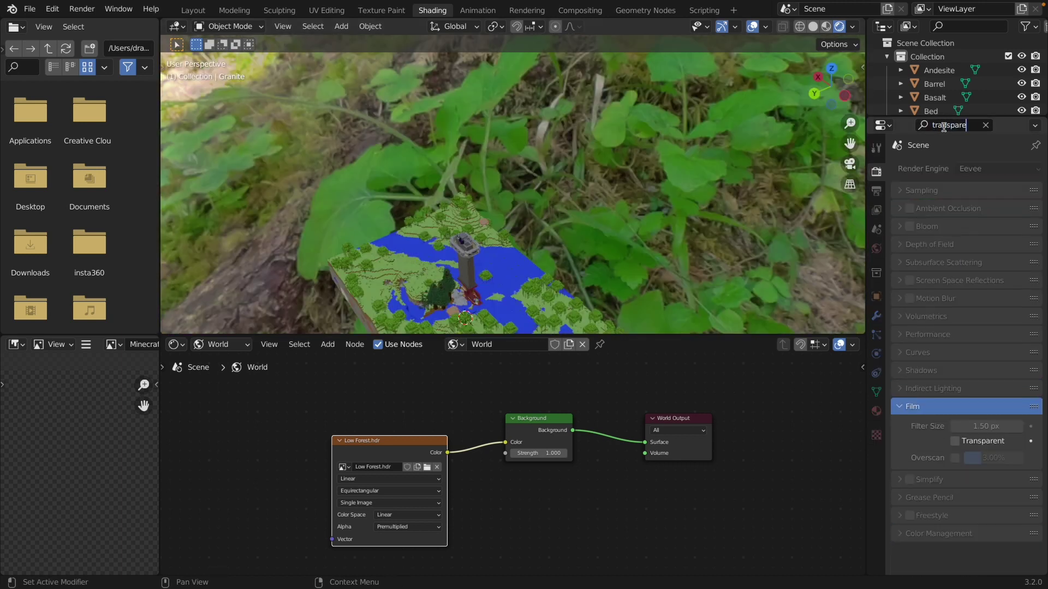
{"action": "left_click", "coordinate": [955, 440]}
{"action": "mouse_move", "coordinate": [573, 180]}
{"action": "middle_mouse_down"}
{"action": "mouse_move", "coordinate": [579, 207]}
{"action": "mouse_move", "coordinate": [580, 193]}
{"action": "middle_mouse_up"}
{"action": "middle_click_drag", "start_coordinate": [475, 247], "coordinate": [361, 217]}
{"action": "scroll", "coordinate": [362, 217], "scroll_direction": "up", "scroll_amount": 3}
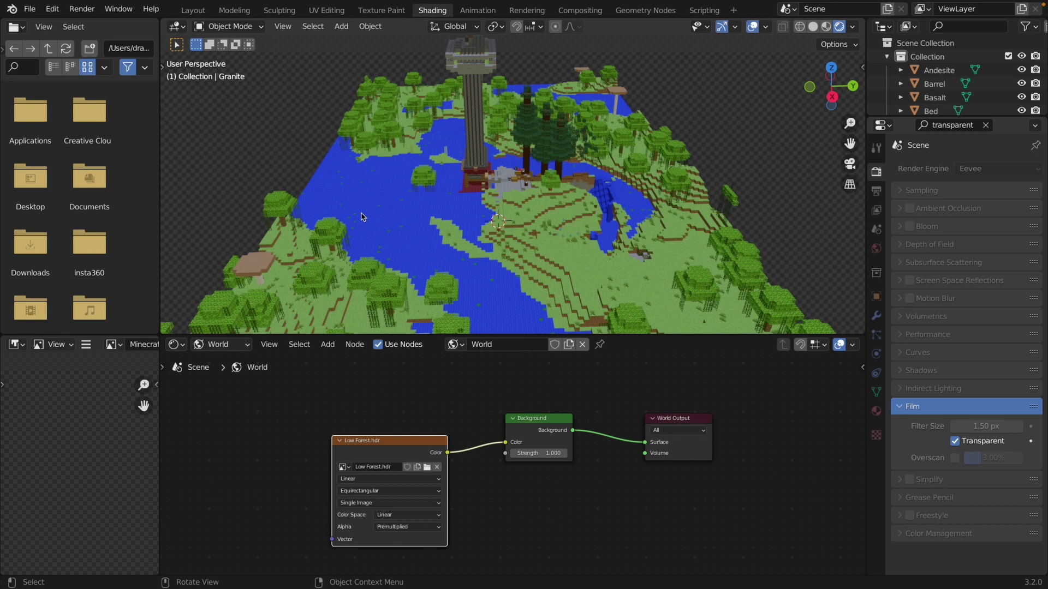
{"action": "middle_click_drag", "start_coordinate": [361, 218], "coordinate": [368, 195]}
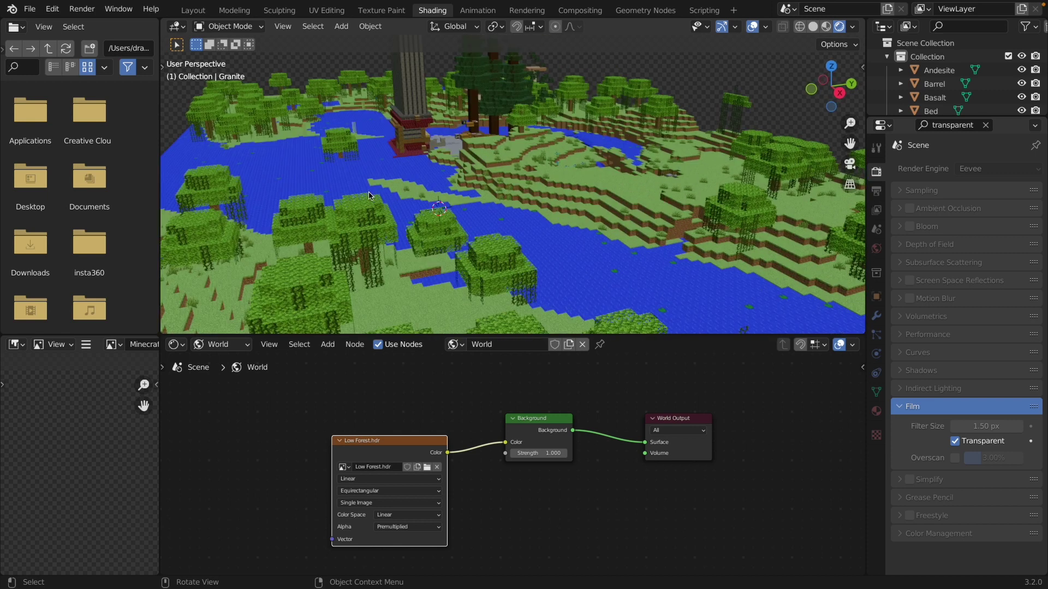
Step: Zoom in on the tower and select the Nether_Portal object
{"action": "scroll", "coordinate": [487, 210], "scroll_direction": "up", "scroll_amount": 8}
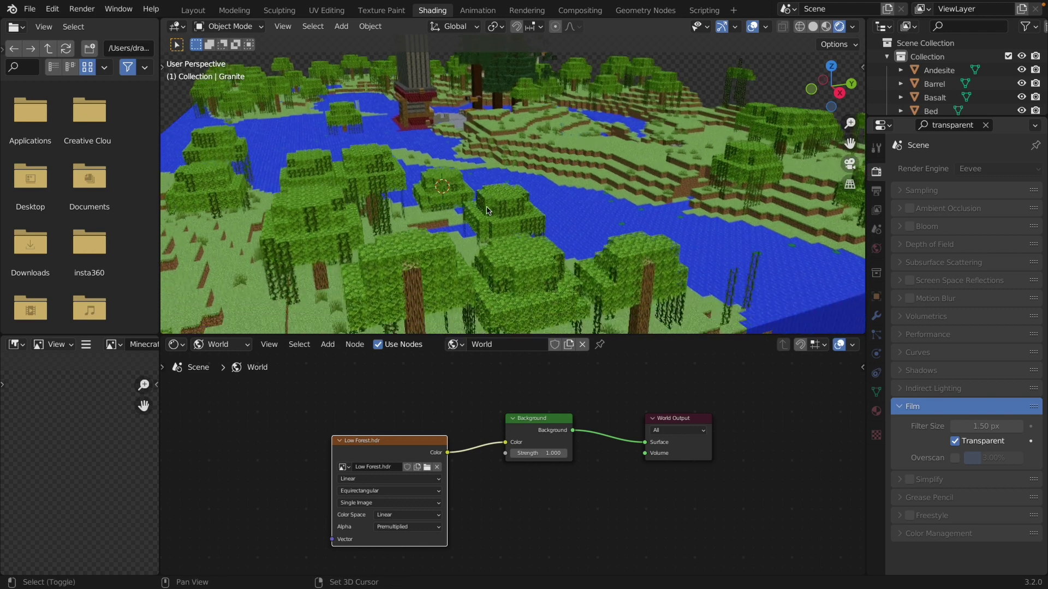
{"action": "scroll", "coordinate": [487, 211], "scroll_direction": "up", "scroll_amount": 5, "text": "shift"}
{"action": "scroll", "coordinate": [487, 210], "scroll_direction": "left", "scroll_amount": 3}
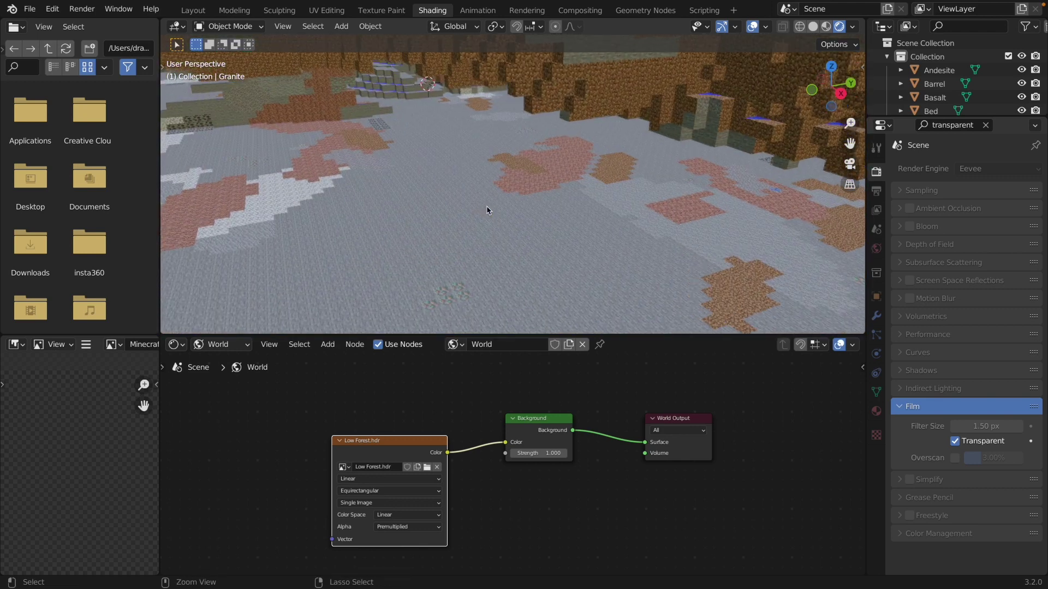
{"action": "scroll", "coordinate": [487, 210], "scroll_direction": "up", "scroll_amount": 10, "text": "shift"}
{"action": "scroll", "coordinate": [487, 210], "scroll_direction": "down", "scroll_amount": 10, "text": "ctrl"}
{"action": "scroll", "coordinate": [487, 210], "scroll_direction": "up", "scroll_amount": 3}
{"action": "scroll", "coordinate": [487, 210], "scroll_direction": "up", "scroll_amount": 10, "text": "shift"}
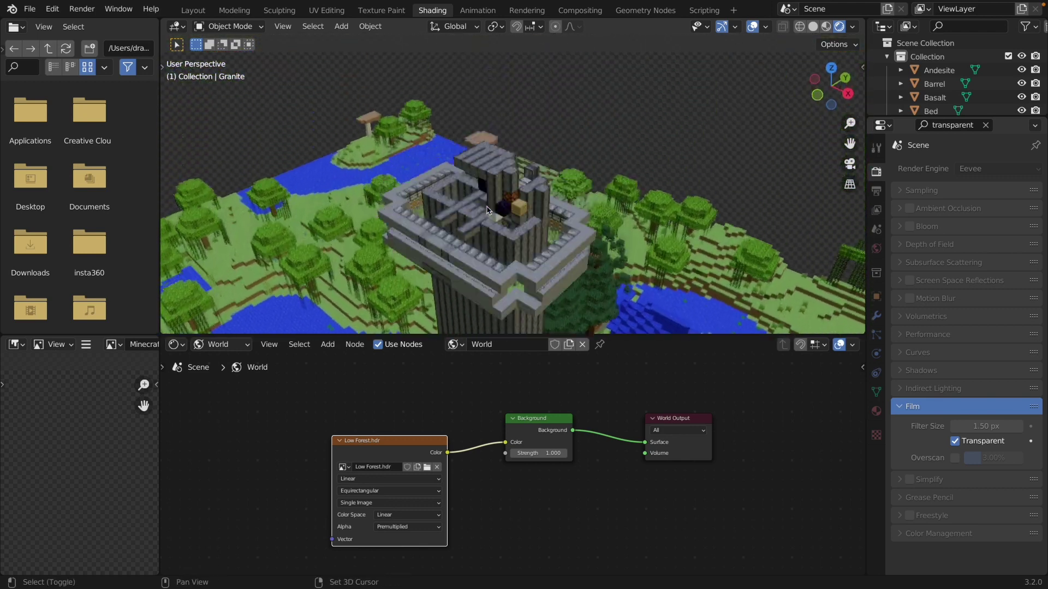
{"action": "scroll", "coordinate": [488, 210], "scroll_direction": "down", "scroll_amount": 3}
{"action": "scroll", "coordinate": [487, 210], "scroll_direction": "up", "scroll_amount": 3, "text": "ctrl"}
{"action": "scroll", "coordinate": [488, 210], "scroll_direction": "up", "scroll_amount": 2}
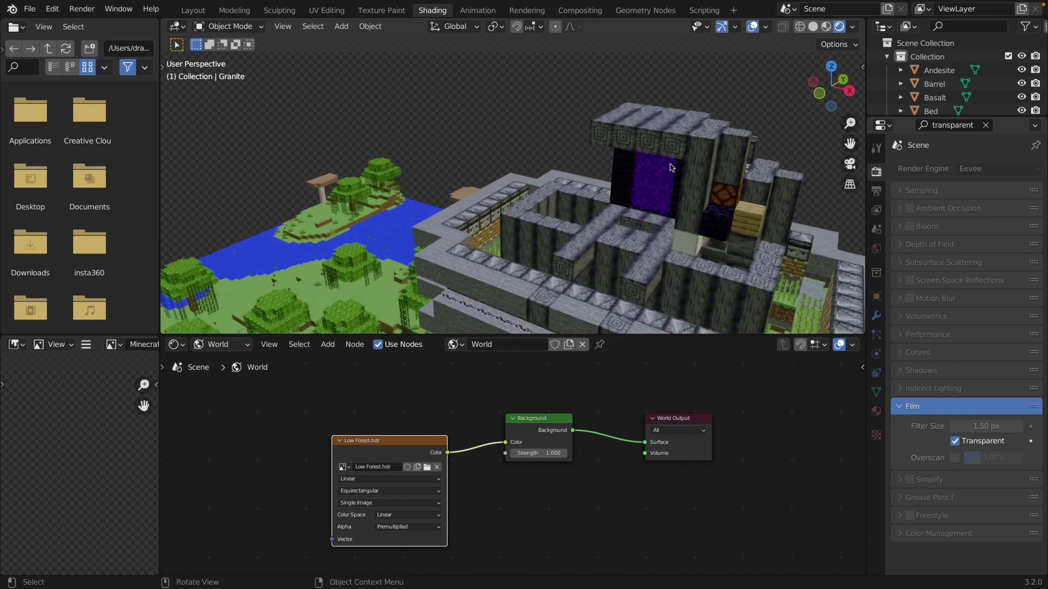
{"action": "left_click", "coordinate": [648, 191]}
{"action": "scroll", "coordinate": [642, 191], "scroll_direction": "right", "scroll_amount": 10, "text": "shift"}
{"action": "scroll", "coordinate": [642, 191], "scroll_direction": "left", "scroll_amount": 5}
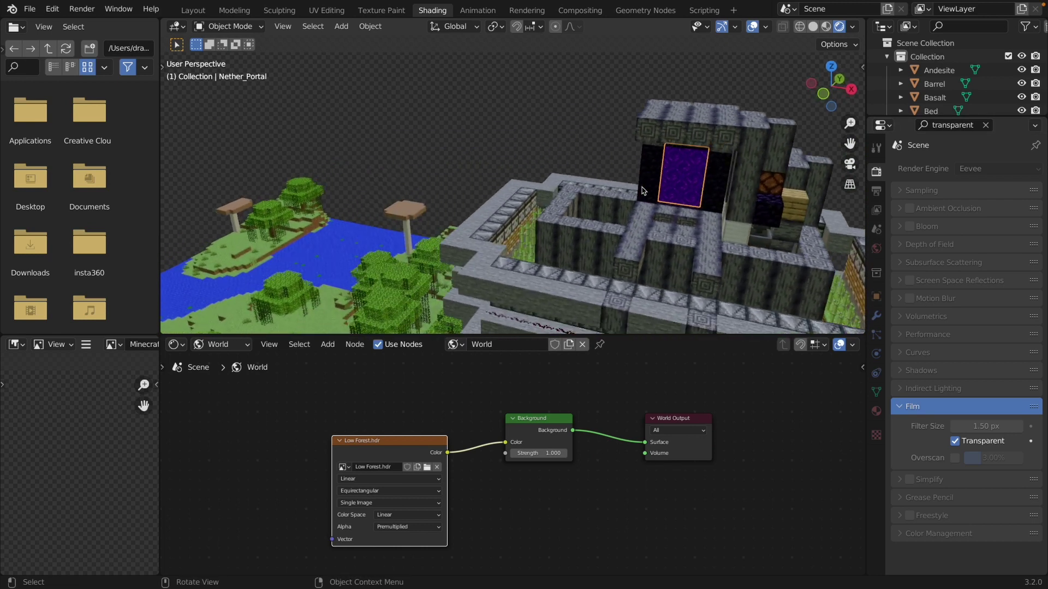
{"action": "scroll", "coordinate": [643, 191], "scroll_direction": "right", "scroll_amount": 5, "text": "shift"}
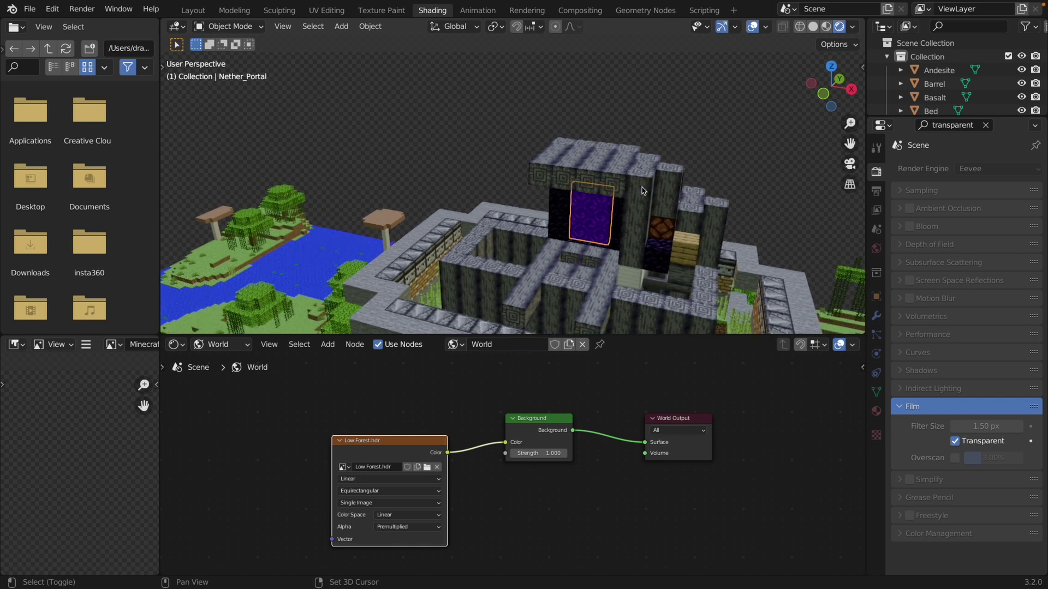
{"action": "left_click", "coordinate": [218, 344]}
Step: Show the portal's Object nodes, make MC_material single-user, and rename it Glow
{"action": "left_click", "coordinate": [217, 359]}
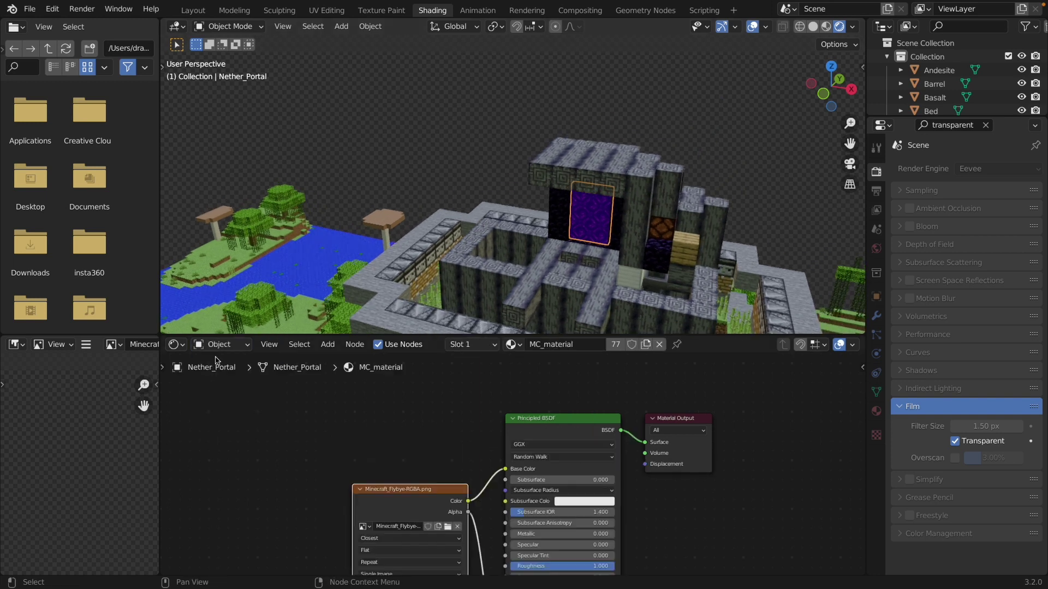
{"action": "scroll", "coordinate": [589, 434], "scroll_direction": "down", "scroll_amount": 1}
{"action": "scroll", "coordinate": [556, 429], "scroll_direction": "down", "scroll_amount": 5}
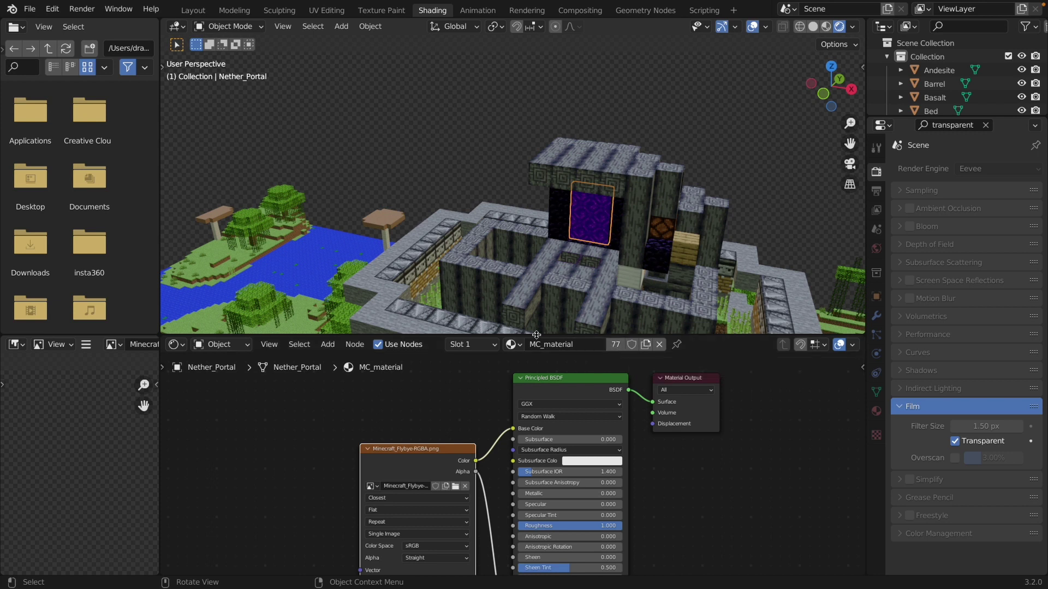
{"action": "left_click", "coordinate": [511, 344]}
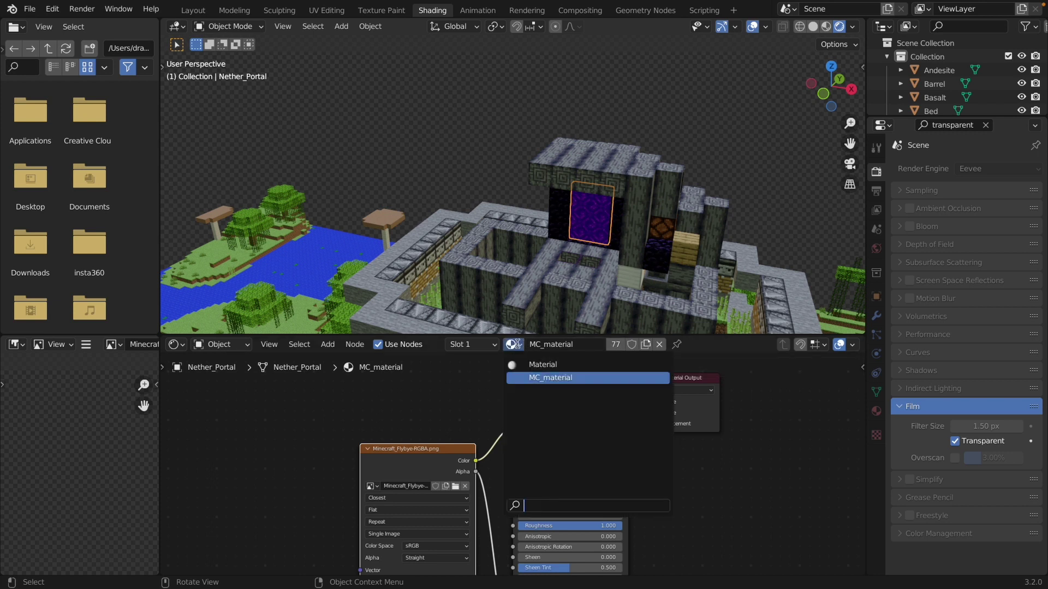
{"action": "left_click", "coordinate": [617, 345]}
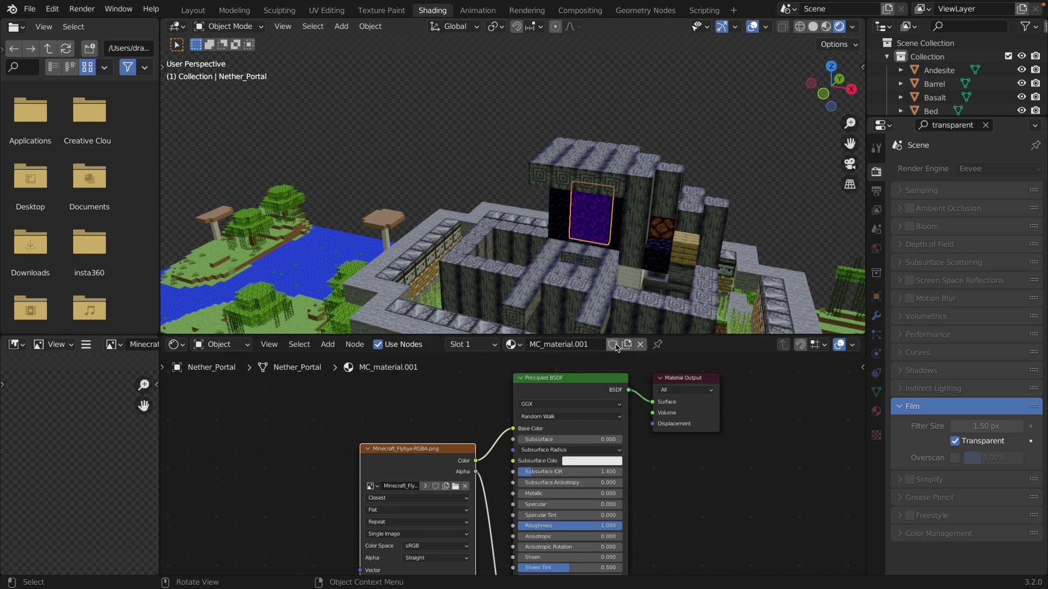
{"action": "left_click", "coordinate": [512, 345]}
{"action": "left_click", "coordinate": [544, 345]}
{"action": "left_click", "coordinate": [580, 344]}
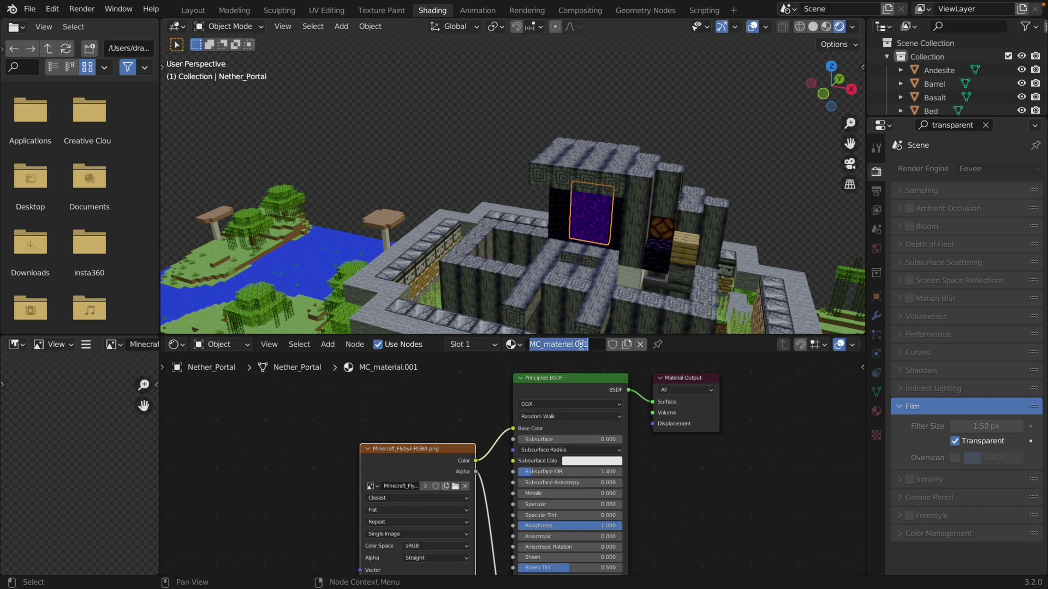
{"action": "type", "text": "Glow"}
{"action": "key", "text": "Return"}
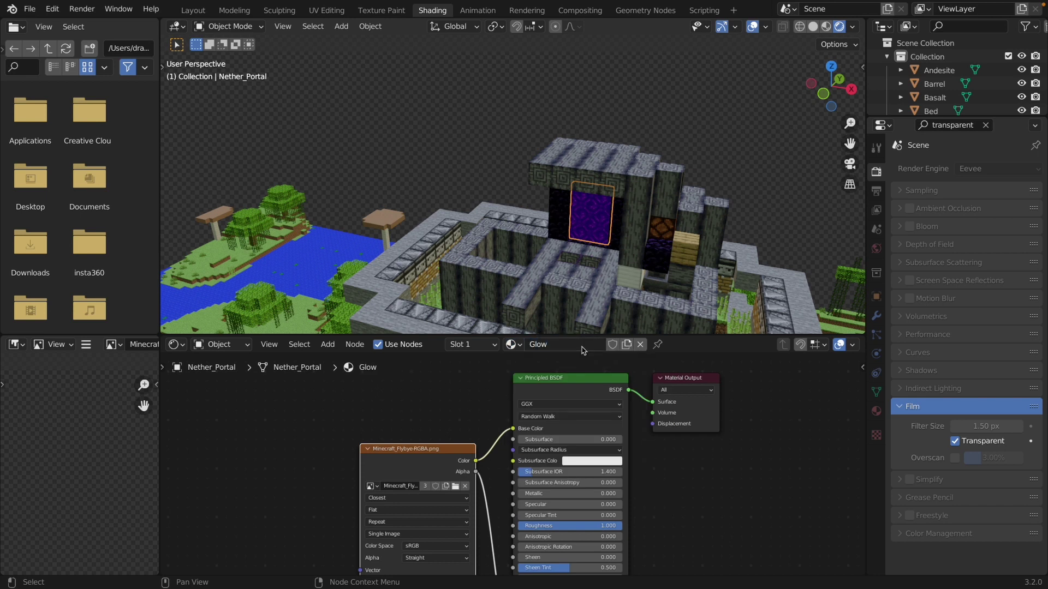
Step: Replace Principled BSDF with an Emission node at strength 2.1 wired to Surface
{"action": "middle_click_drag", "start_coordinate": [556, 404], "coordinate": [561, 440]}
{"action": "left_click", "coordinate": [555, 416]}
{"action": "key", "text": "x"}
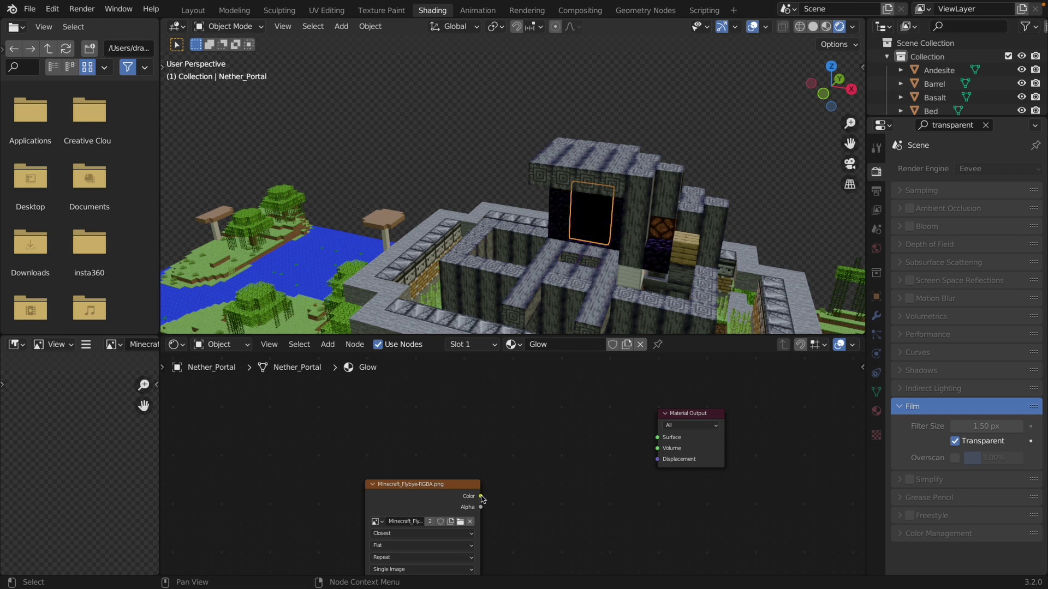
{"action": "left_click_drag", "start_coordinate": [481, 496], "coordinate": [539, 448]}
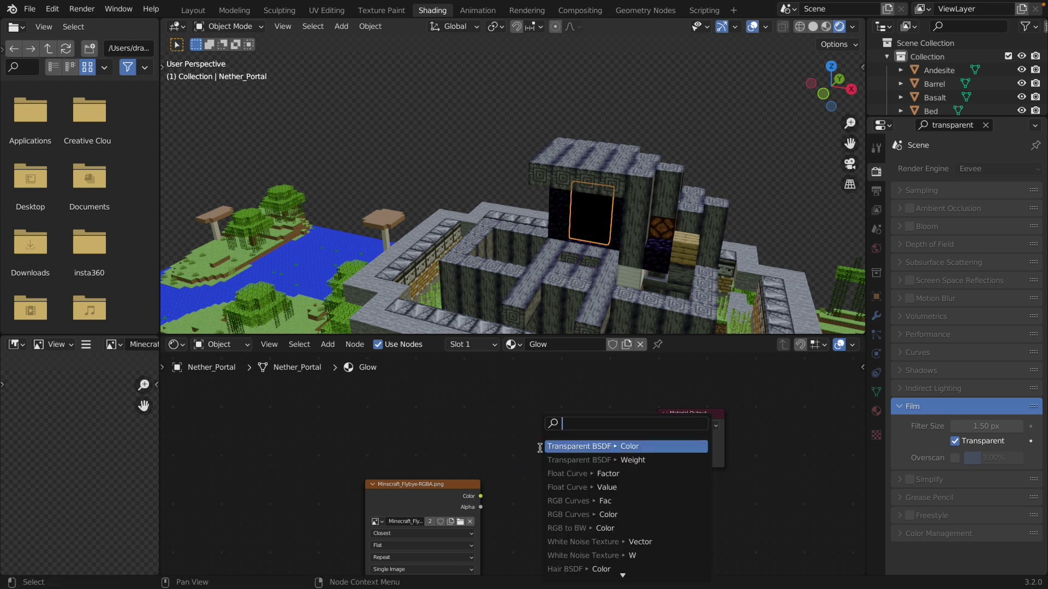
{"action": "type", "text": "em"}
{"action": "key", "text": "Return"}
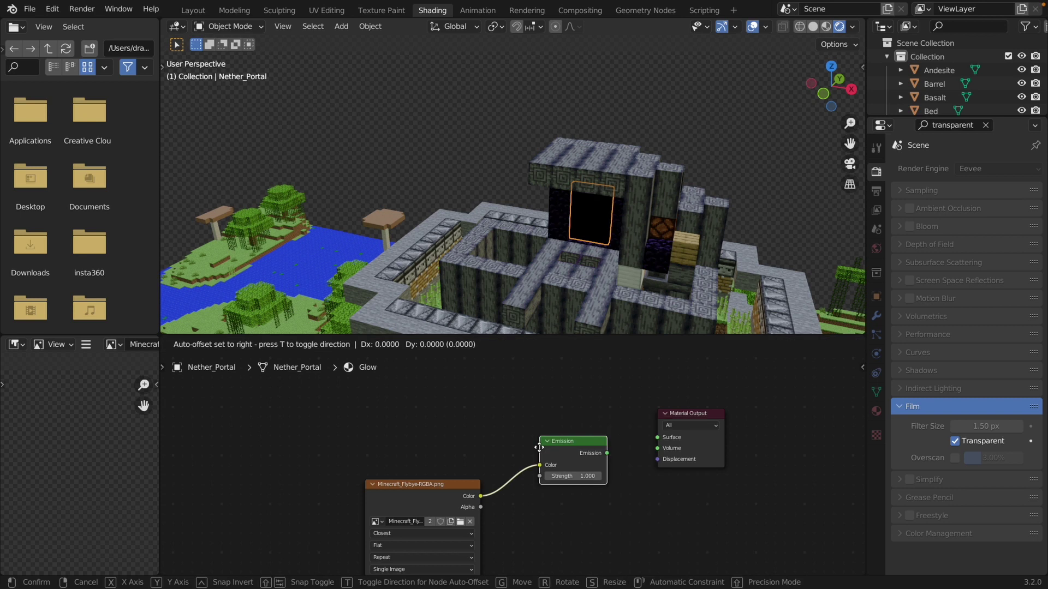
{"action": "left_click", "coordinate": [539, 448]}
{"action": "left_click_drag", "start_coordinate": [607, 454], "coordinate": [664, 443]}
{"action": "mouse_move", "coordinate": [555, 186]}
{"action": "middle_mouse_down"}
{"action": "mouse_move", "coordinate": [548, 198]}
{"action": "mouse_move", "coordinate": [544, 184]}
{"action": "mouse_move", "coordinate": [562, 174]}
{"action": "middle_mouse_up"}
{"action": "left_click_drag", "start_coordinate": [569, 479], "coordinate": [573, 476]}
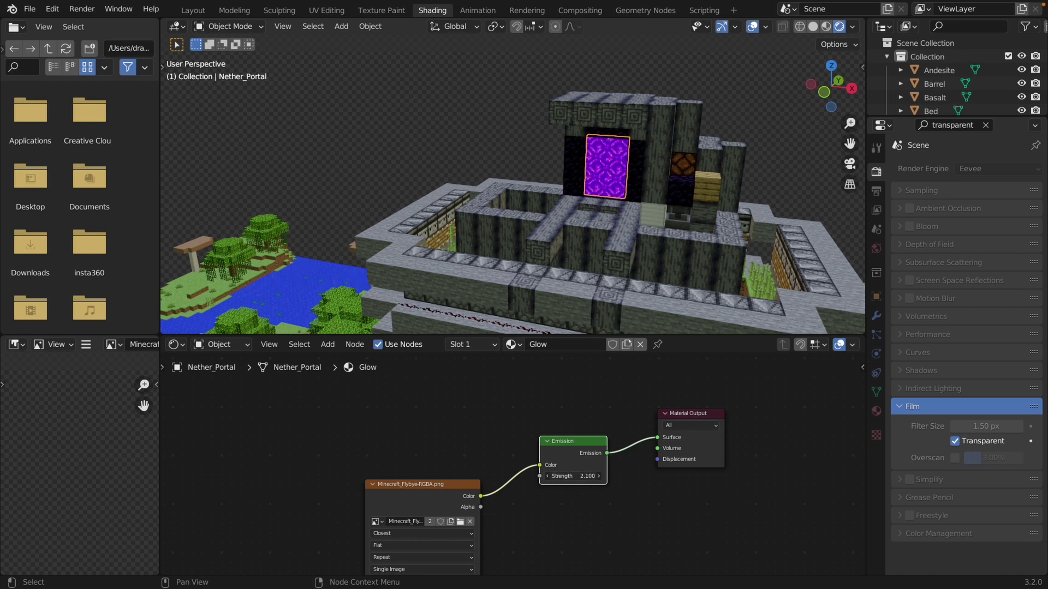
{"action": "middle_click_drag", "start_coordinate": [508, 135], "coordinate": [521, 154]}
{"action": "scroll", "coordinate": [521, 154], "scroll_direction": "left", "scroll_amount": 10}
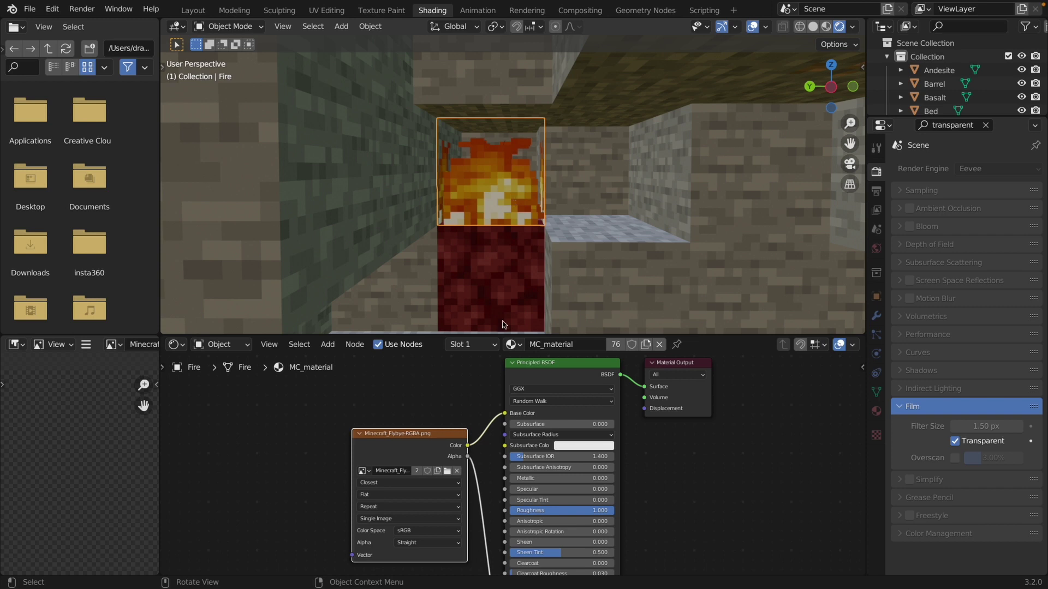
Step: Try the Glow material on the fire block, then revert it to MC_material
{"action": "left_click", "coordinate": [511, 344]}
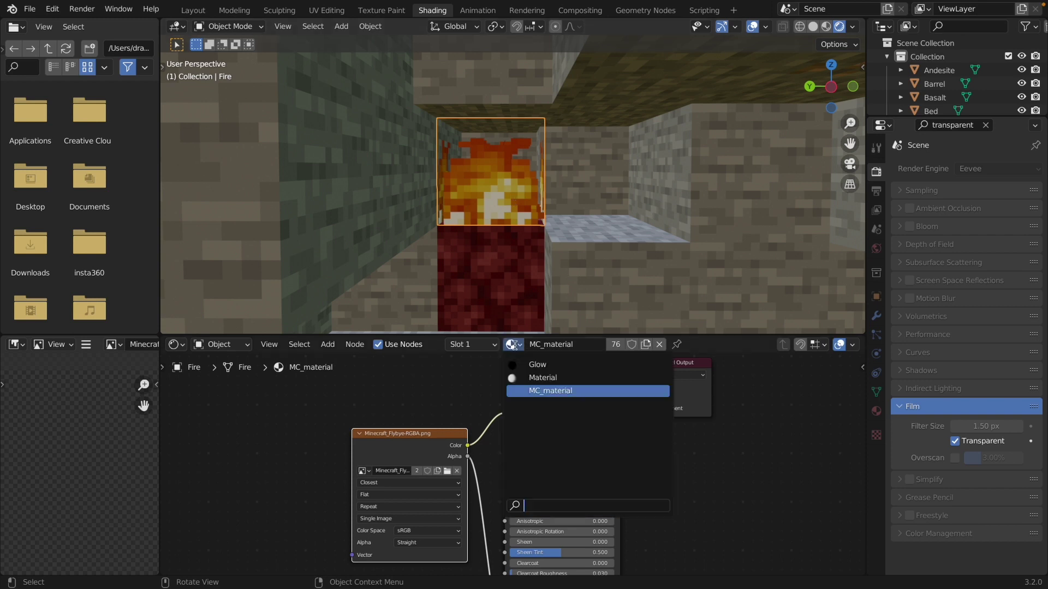
{"action": "left_click", "coordinate": [529, 365]}
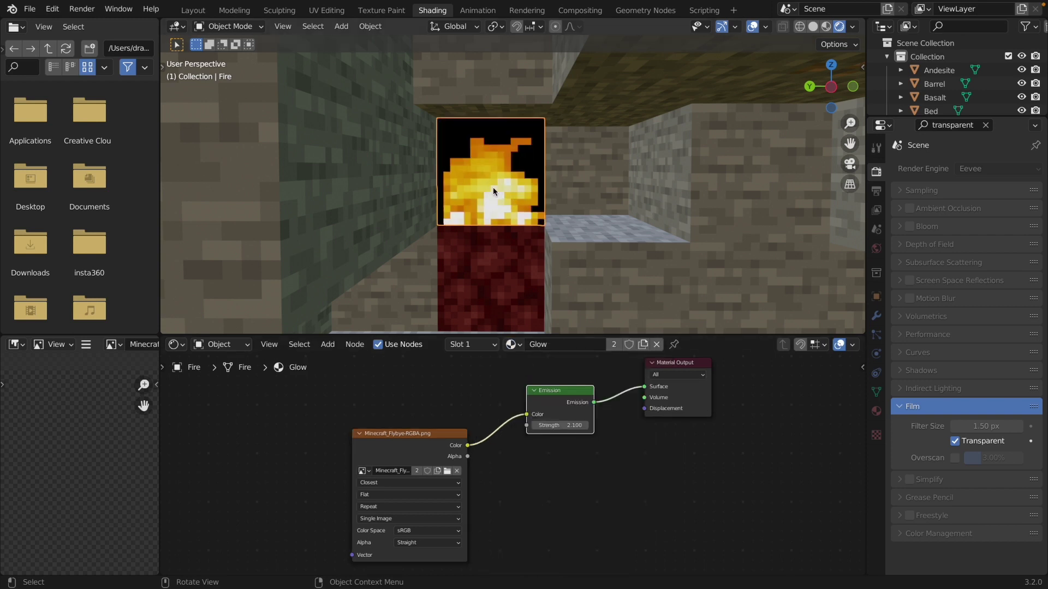
{"action": "left_click", "coordinate": [513, 344]}
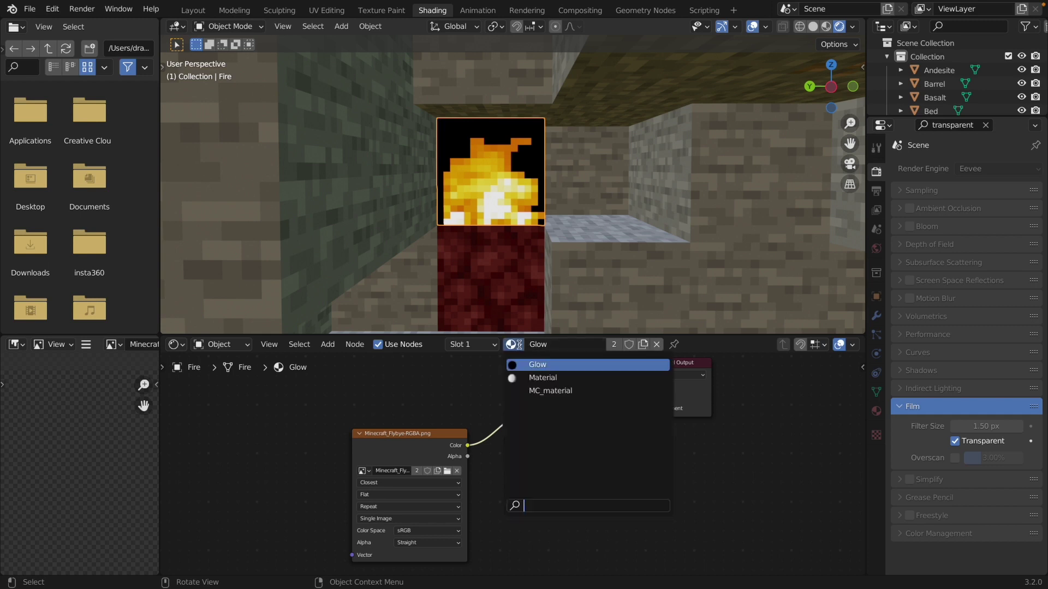
{"action": "left_click", "coordinate": [530, 393]}
{"action": "scroll", "coordinate": [494, 422], "scroll_direction": "down", "scroll_amount": 2, "text": "shift"}
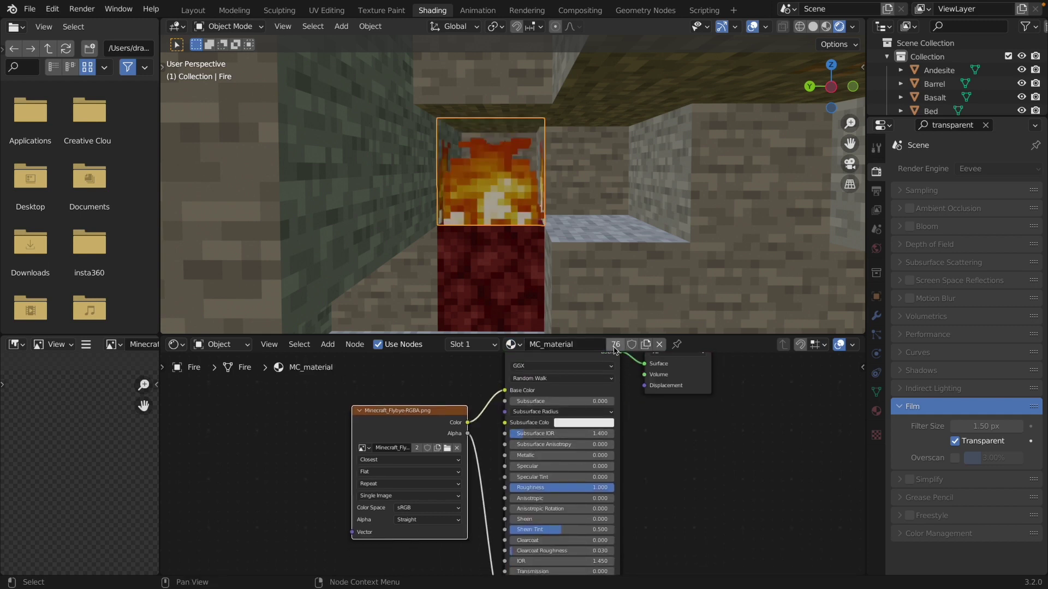
Step: Make a single-user copy, link image Color to Emission, and set strength 4
{"action": "left_click", "coordinate": [645, 344]}
{"action": "left_click_drag", "start_coordinate": [461, 403], "coordinate": [498, 469]}
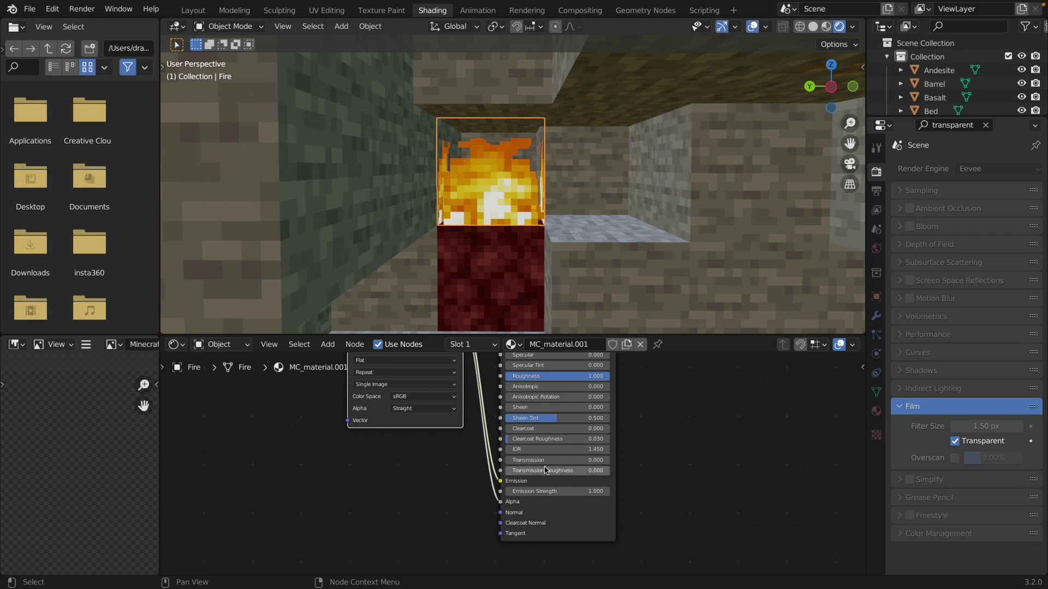
{"action": "left_click_drag", "start_coordinate": [527, 492], "coordinate": [551, 492]}
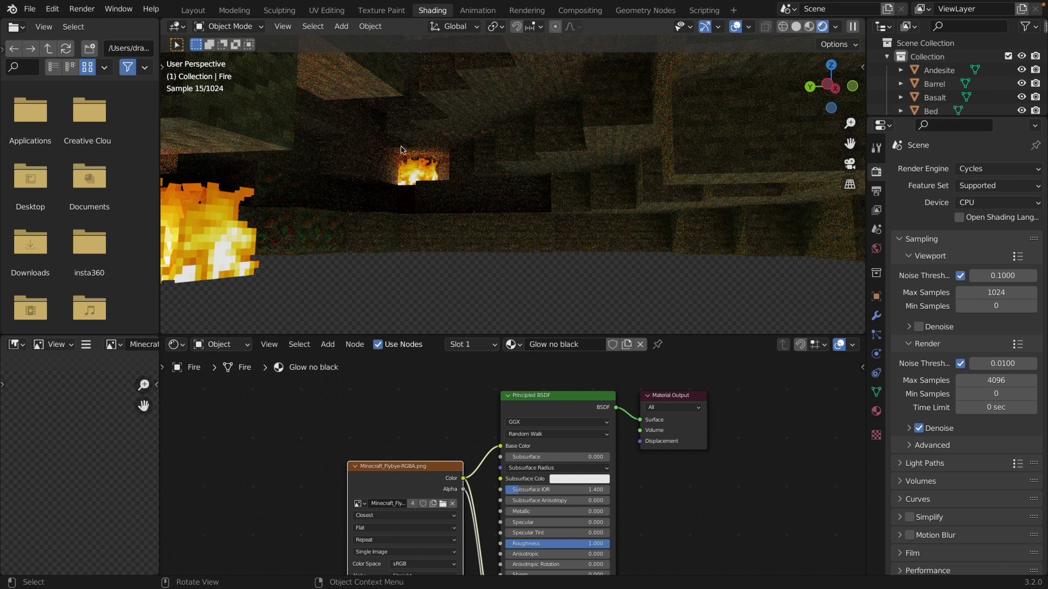
Step: Zoom around the rendered preview to inspect the terrain, river and stone tower
{"action": "scroll", "coordinate": [436, 225], "scroll_direction": "up", "scroll_amount": 5}
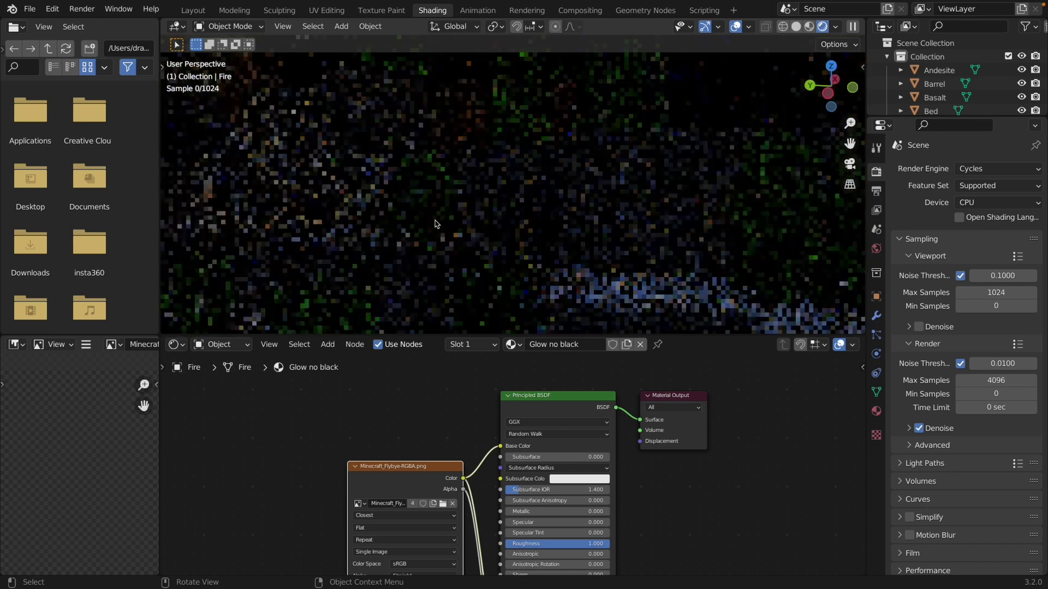
{"action": "scroll", "coordinate": [437, 225], "scroll_direction": "down", "scroll_amount": 10}
{"action": "scroll", "coordinate": [437, 224], "scroll_direction": "up", "scroll_amount": 3, "text": "shift"}
{"action": "scroll", "coordinate": [435, 224], "scroll_direction": "up", "scroll_amount": 8, "text": "shift"}
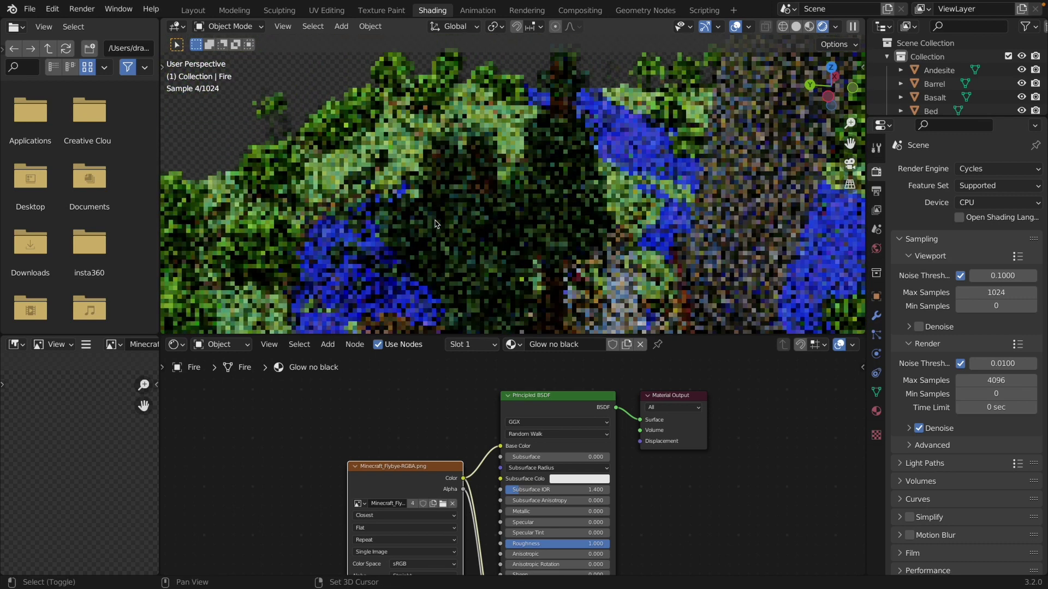
{"action": "scroll", "coordinate": [435, 224], "scroll_direction": "up", "scroll_amount": 8, "text": "shift"}
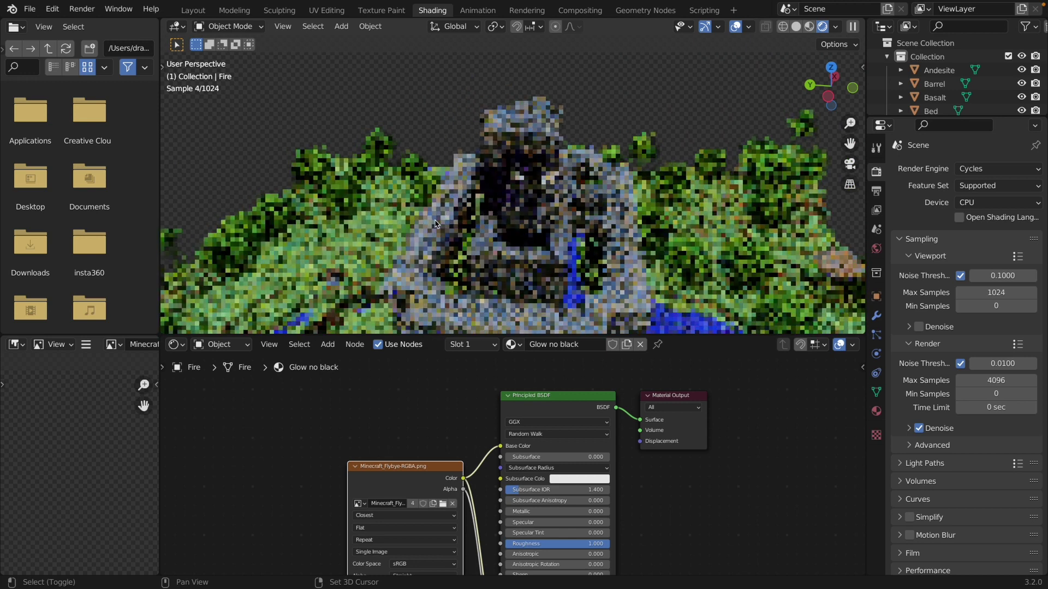
{"action": "scroll", "coordinate": [435, 224], "scroll_direction": "up", "scroll_amount": 2, "text": "shift"}
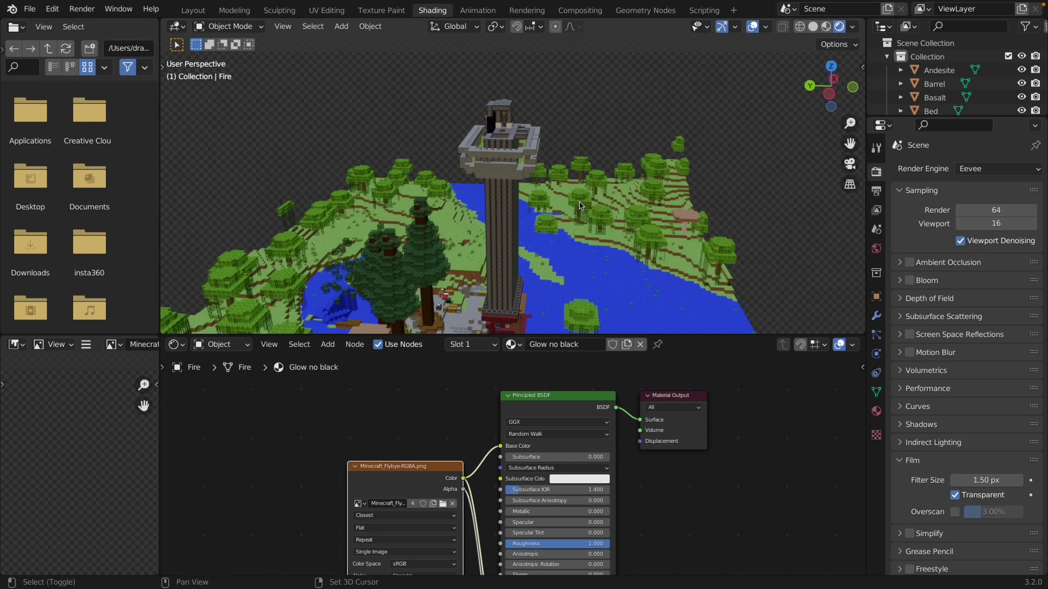
{"action": "scroll", "coordinate": [513, 213], "scroll_direction": "up", "scroll_amount": 6, "text": "shift"}
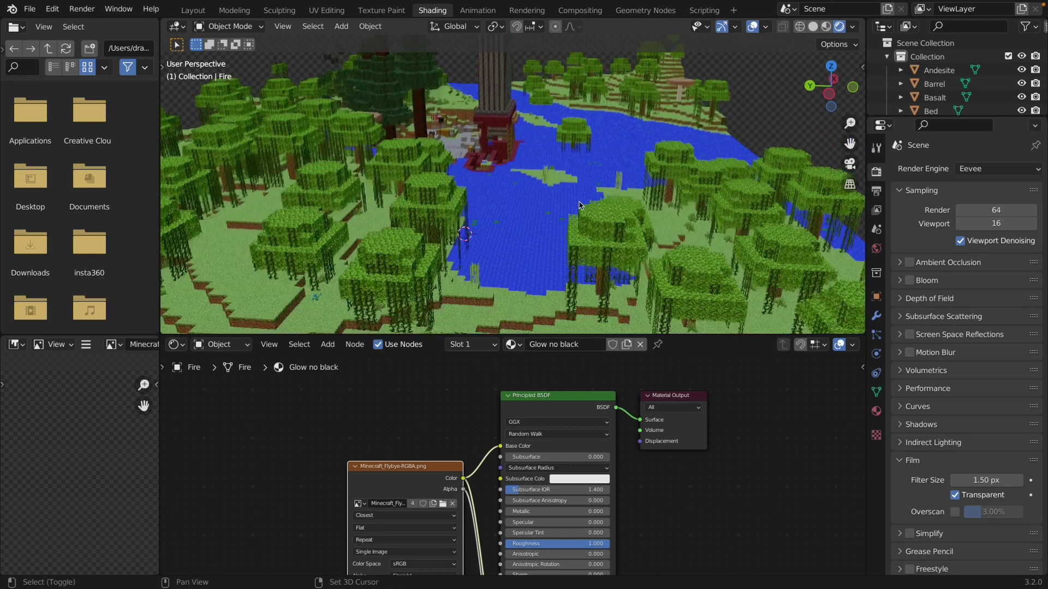
Step: Give Stationary_Water its own MC_material.001 with Roughness 0.159 and Transmission 0.668
{"action": "left_click", "coordinate": [506, 229]}
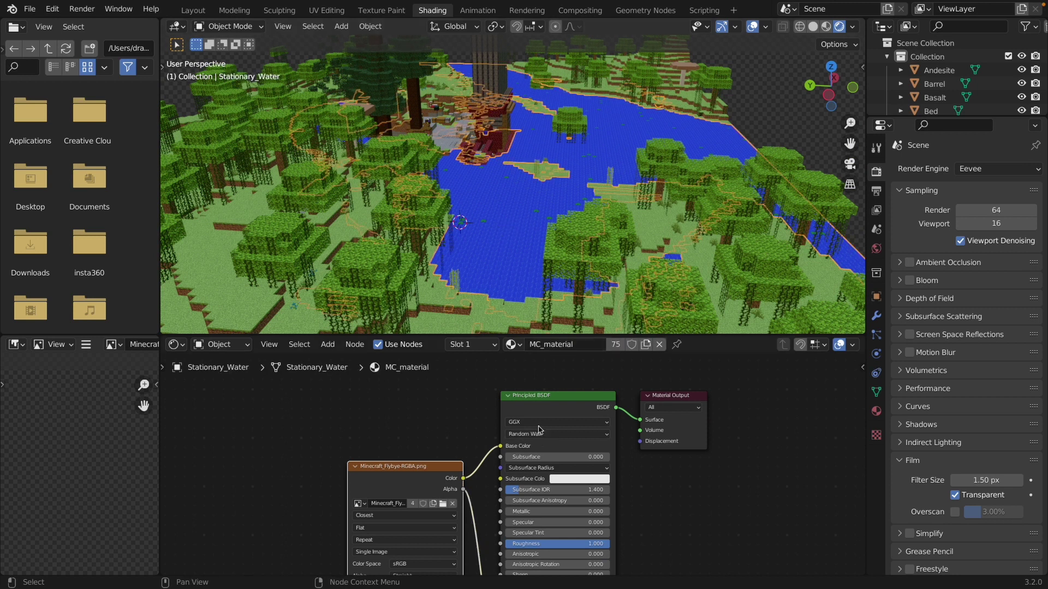
{"action": "left_click", "coordinate": [646, 345]}
{"action": "scroll", "coordinate": [528, 442], "scroll_direction": "down", "scroll_amount": 3, "text": "shift"}
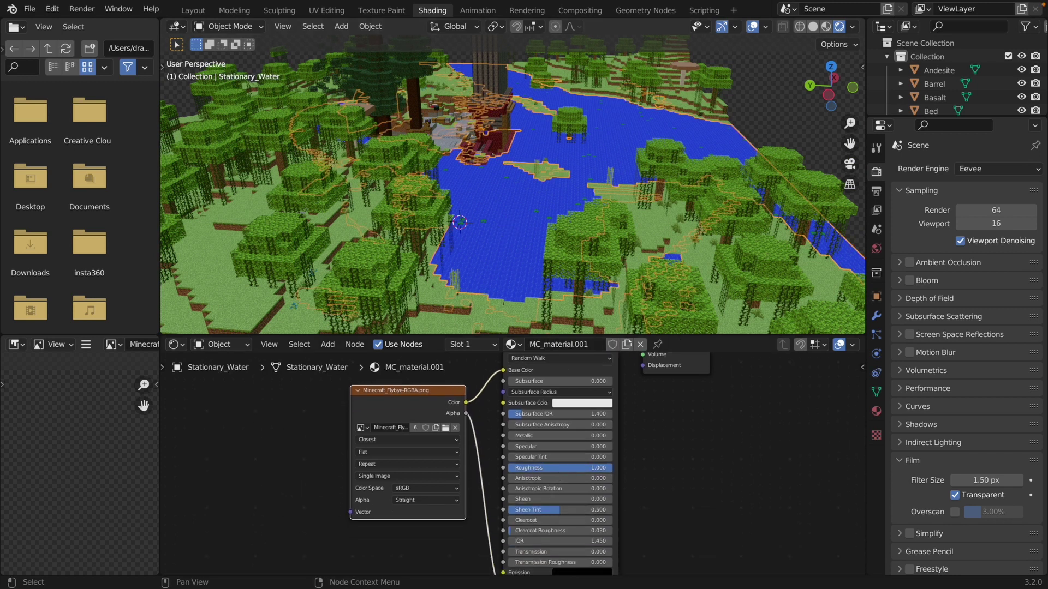
{"action": "left_click_drag", "start_coordinate": [535, 468], "coordinate": [588, 485]}
{"action": "scroll", "coordinate": [550, 491], "scroll_direction": "down", "scroll_amount": 3}
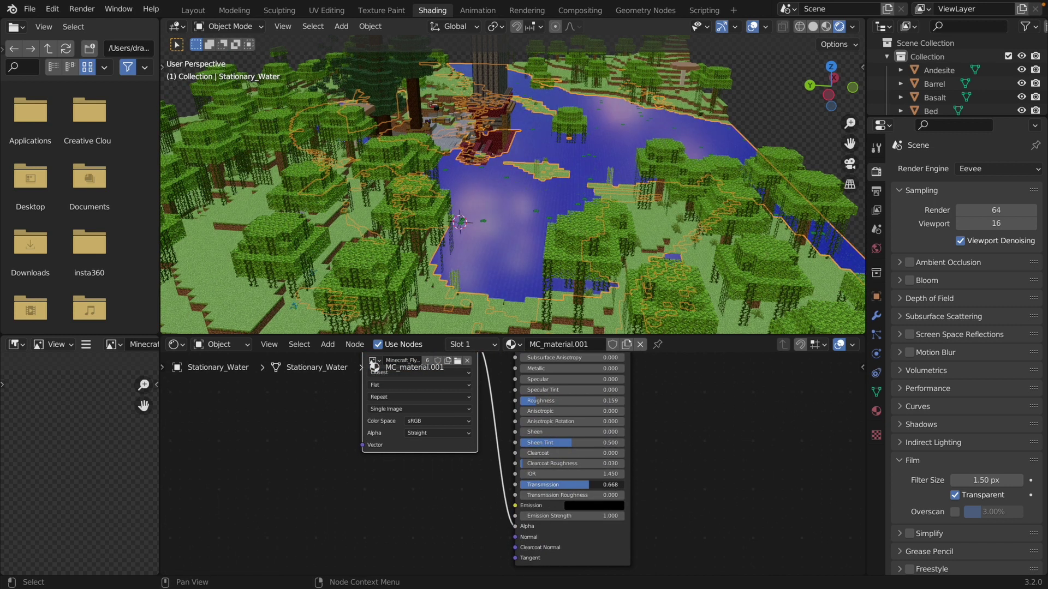
{"action": "scroll", "coordinate": [595, 203], "scroll_direction": "right", "scroll_amount": 10}
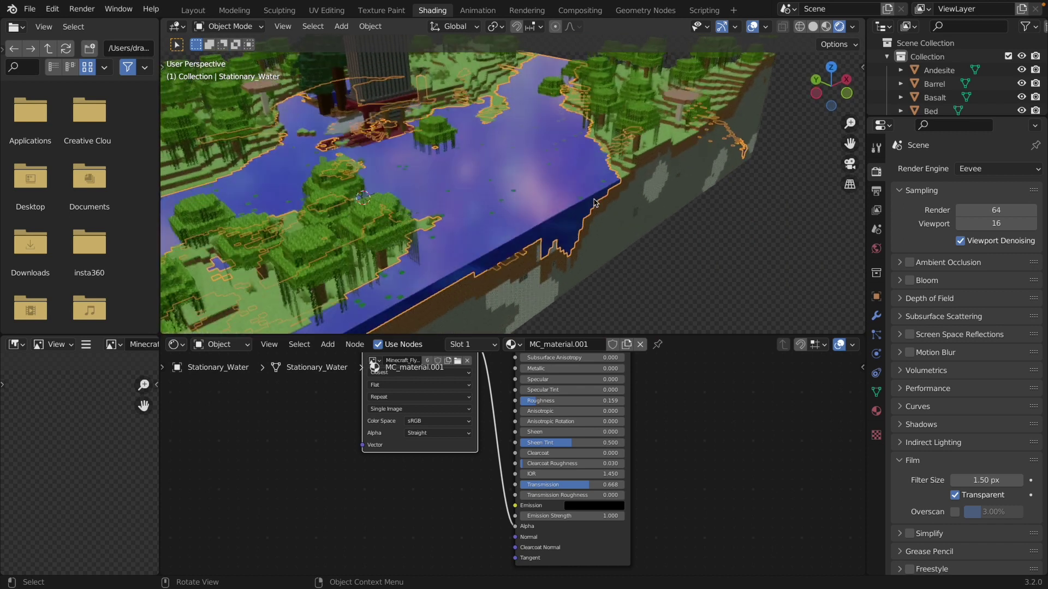
{"action": "scroll", "coordinate": [595, 203], "scroll_direction": "up", "scroll_amount": 5, "text": "ctrl"}
{"action": "scroll", "coordinate": [595, 203], "scroll_direction": "up", "scroll_amount": 3, "text": "ctrl"}
{"action": "scroll", "coordinate": [595, 203], "scroll_direction": "down", "scroll_amount": 5}
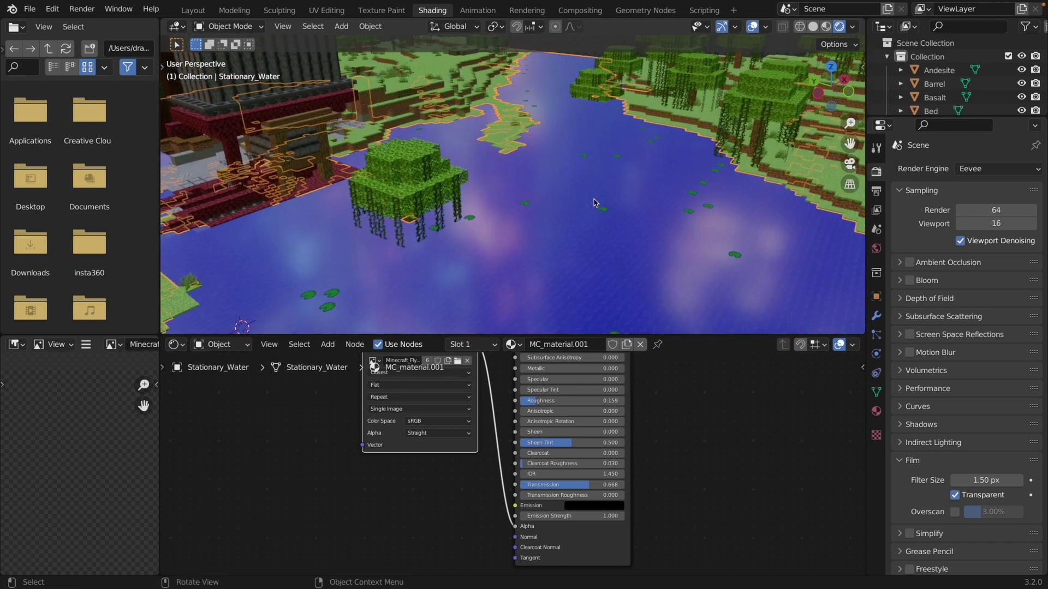
{"action": "scroll", "coordinate": [595, 203], "scroll_direction": "up", "scroll_amount": 3}
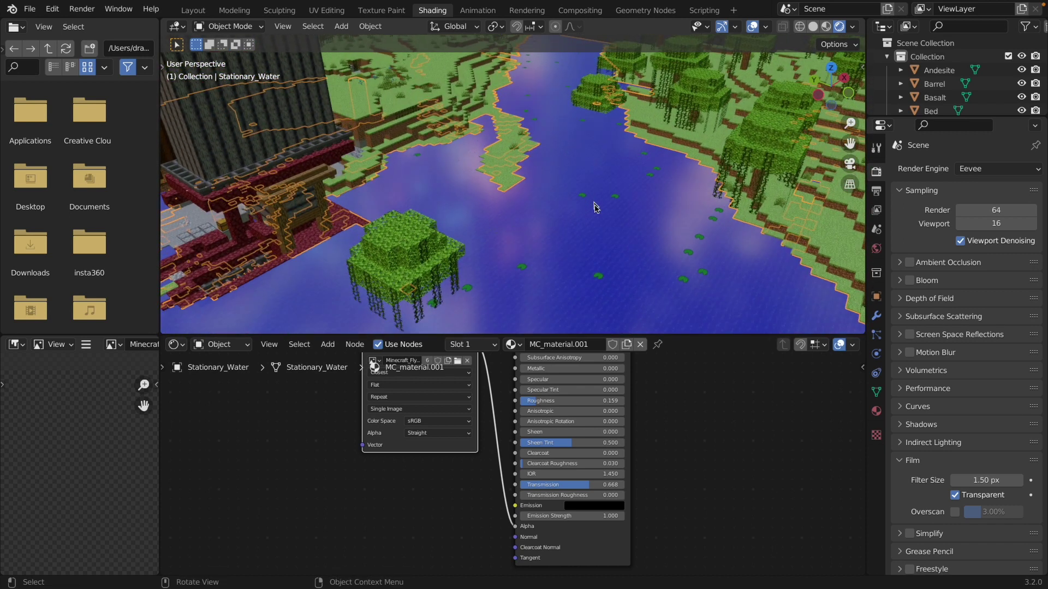
Step: Switch the render engine to Cycles
{"action": "left_click", "coordinate": [990, 172]}
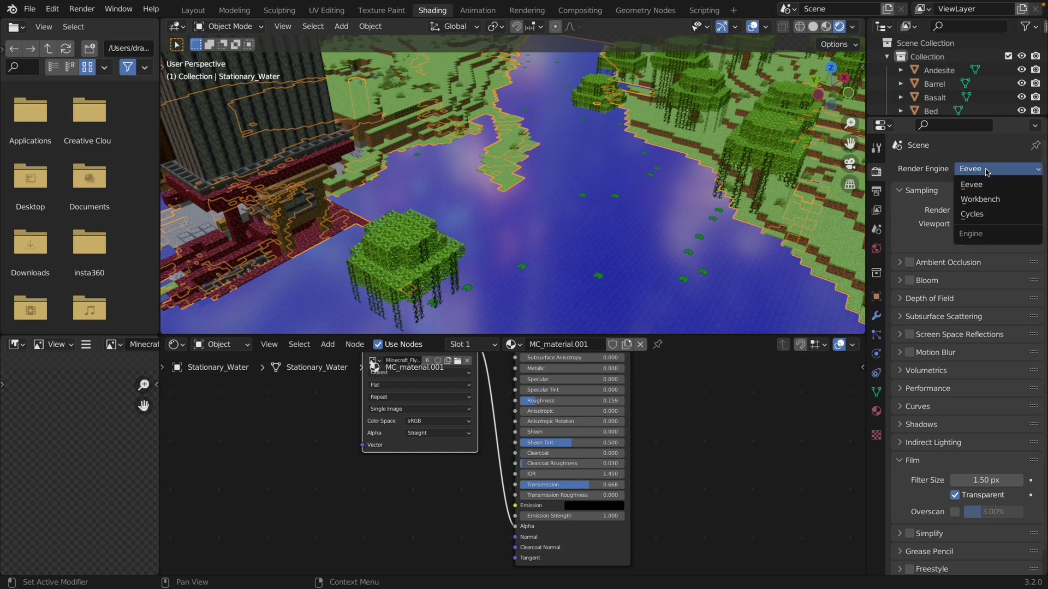
{"action": "left_click", "coordinate": [992, 214]}
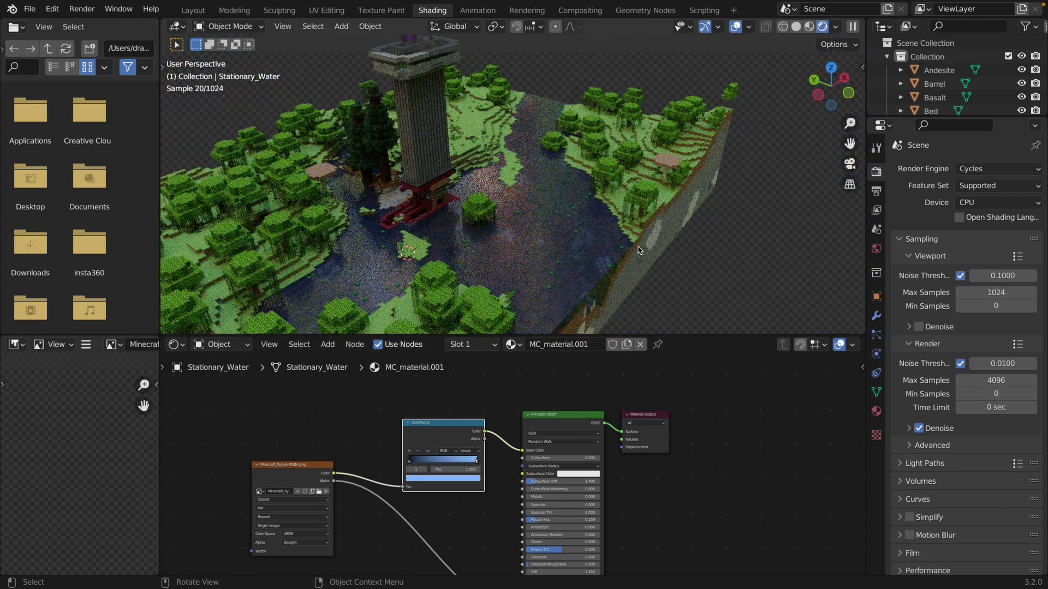
{"action": "scroll", "coordinate": [630, 456], "scroll_direction": "down", "scroll_amount": 3}
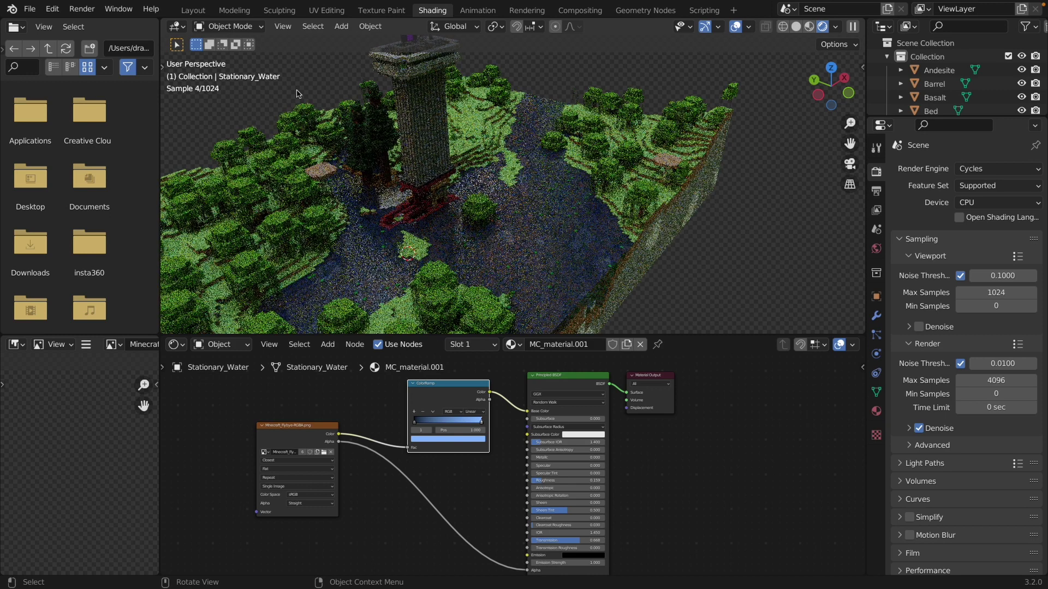
Step: In the Layout workspace, add a camera and look through it
{"action": "left_click", "coordinate": [193, 10]}
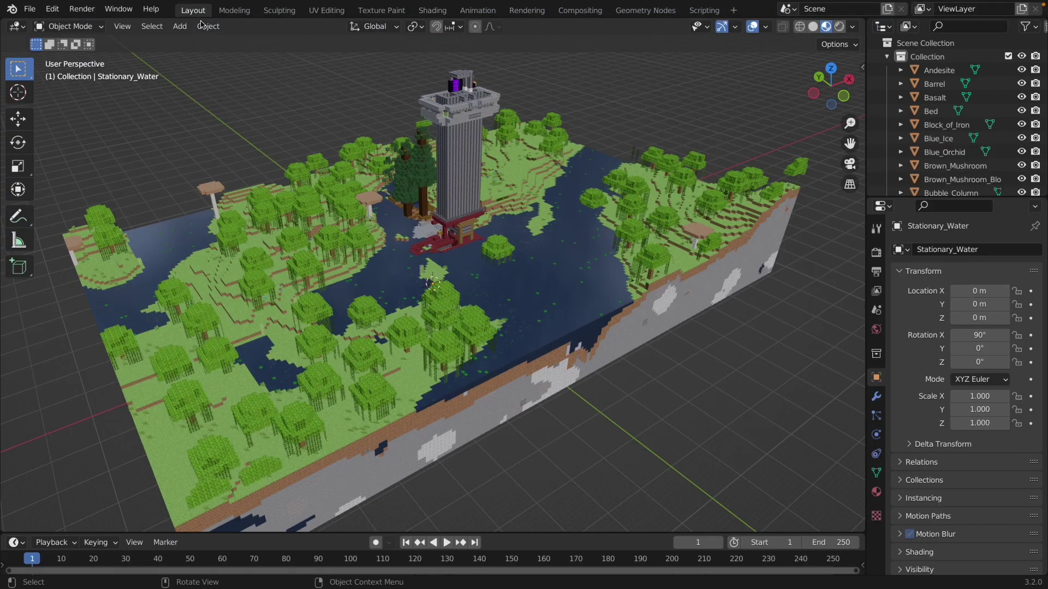
{"action": "middle_click_drag", "start_coordinate": [436, 239], "coordinate": [437, 239]}
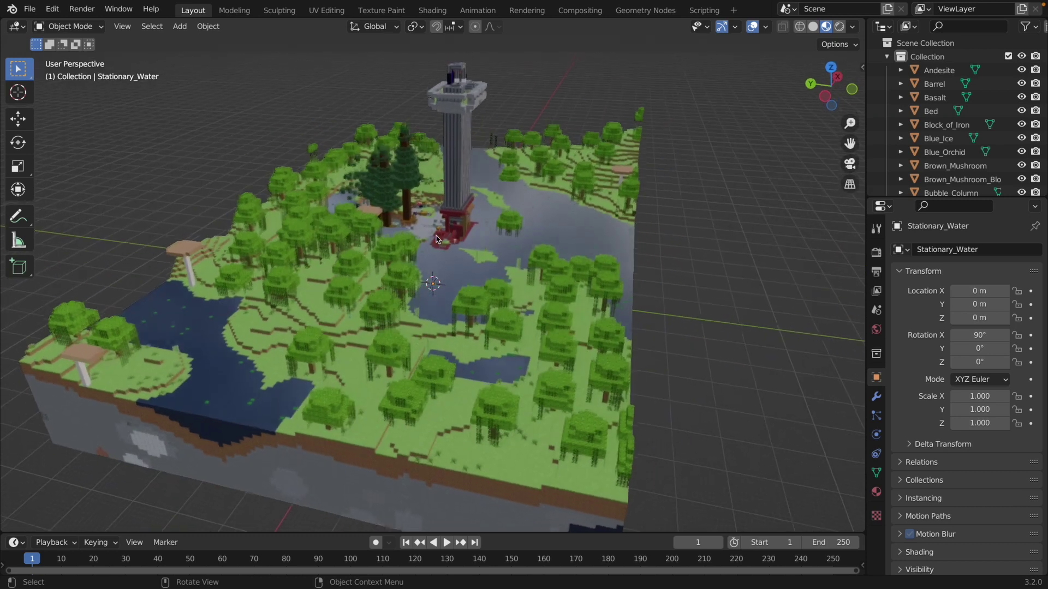
{"action": "key", "text": "shift+a"}
{"action": "left_click", "coordinate": [391, 437]}
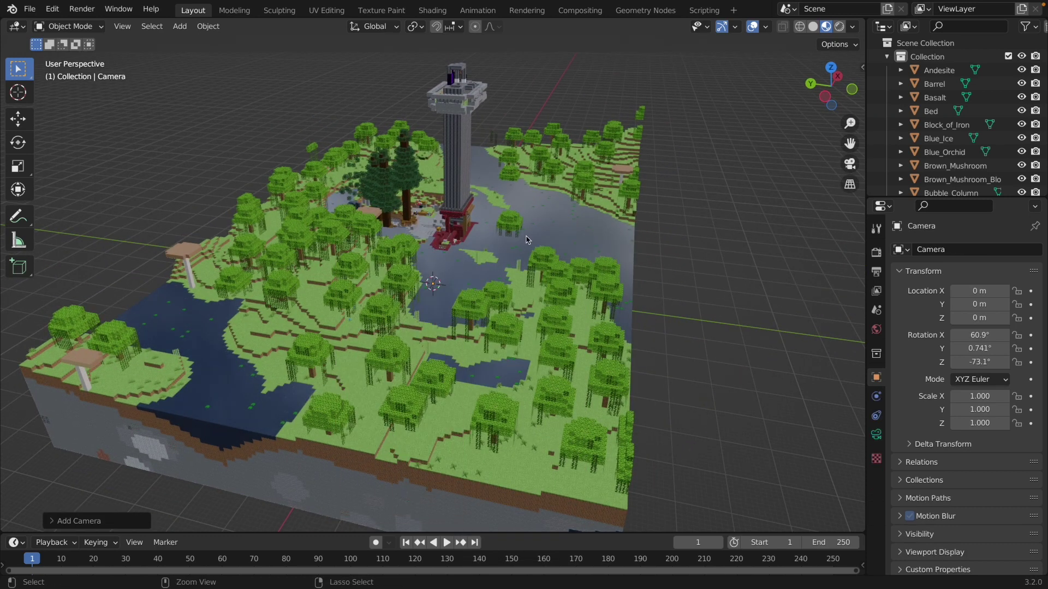
{"action": "key", "text": "KP_0"}
Step: Walk-navigate the camera back and up to an overhead view above the tower
{"action": "key", "text": "shift+grave"}
{"action": "key", "text": "s"}
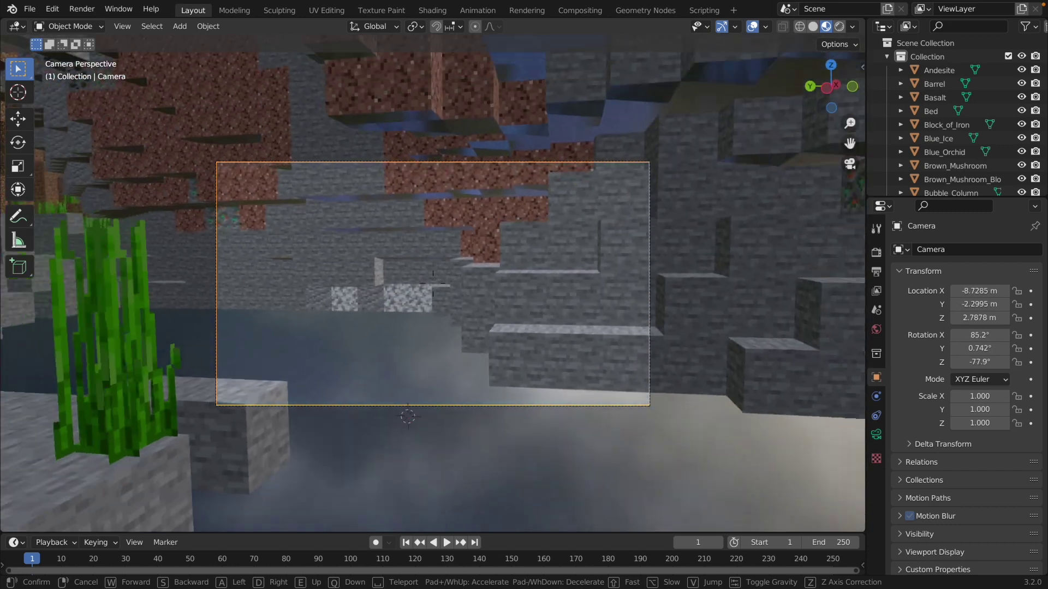
{"action": "key", "text": "e"}
{"action": "key", "text": "s"}
{"action": "key", "text": "e"}
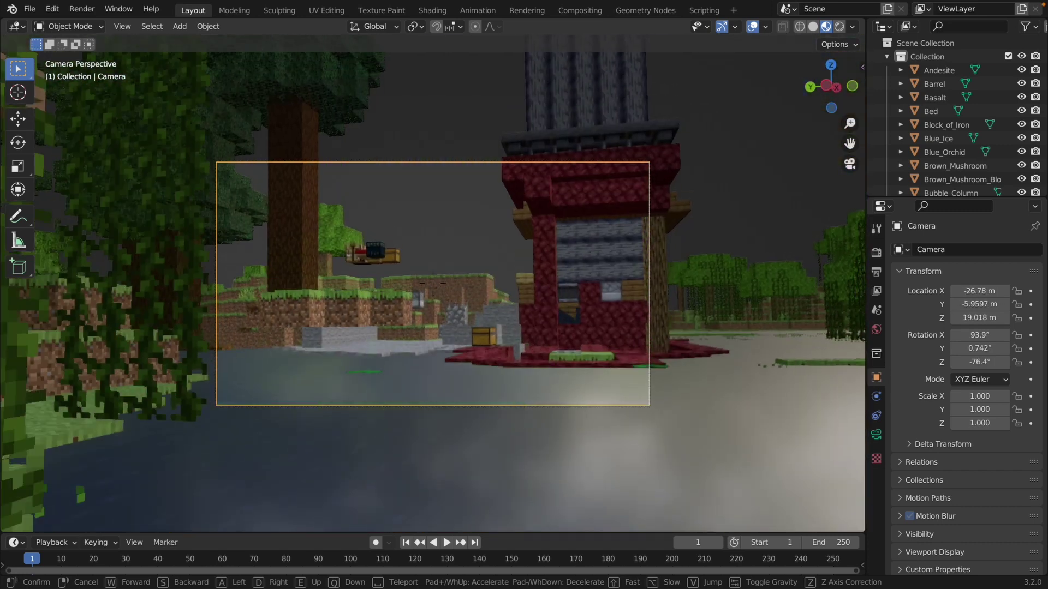
{"action": "key", "text": "d"}
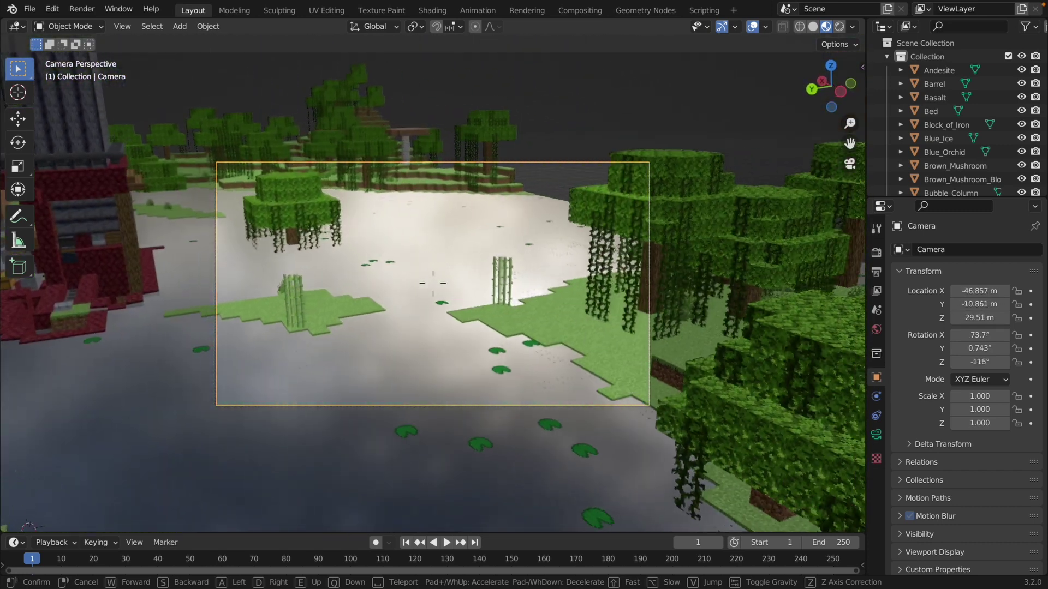
{"action": "key", "text": "s"}
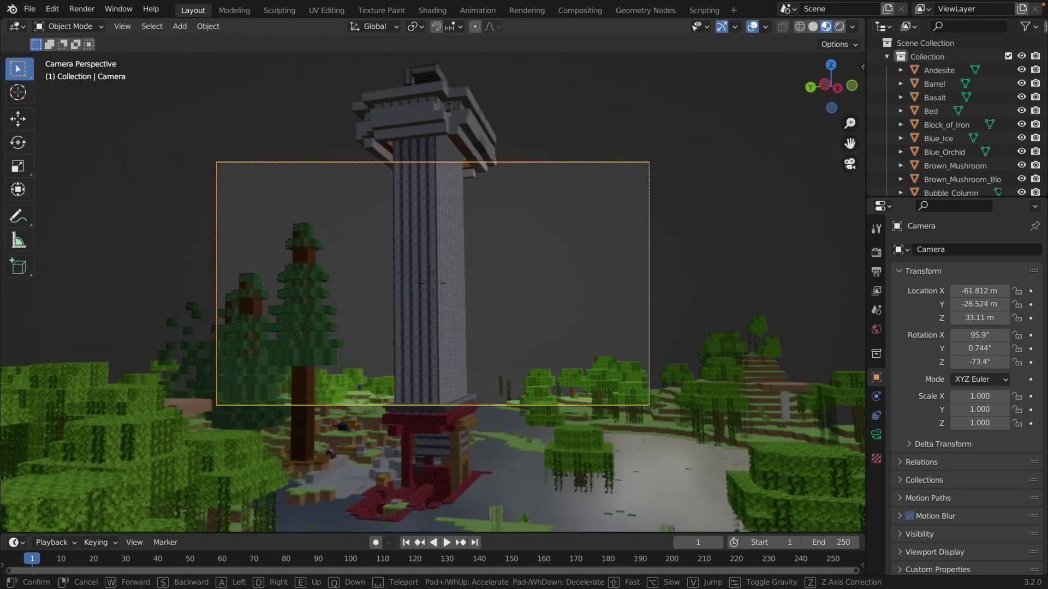
{"action": "key", "text": "e"}
{"action": "key", "text": "a"}
{"action": "key", "text": "a"}
{"action": "key", "text": "w"}
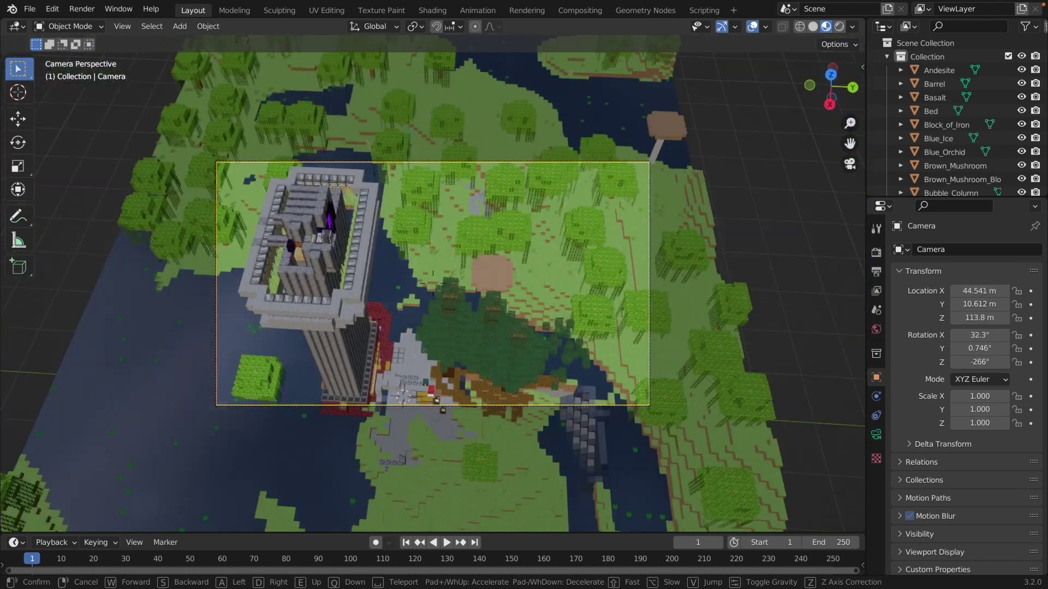
{"action": "left_click", "coordinate": [433, 283]}
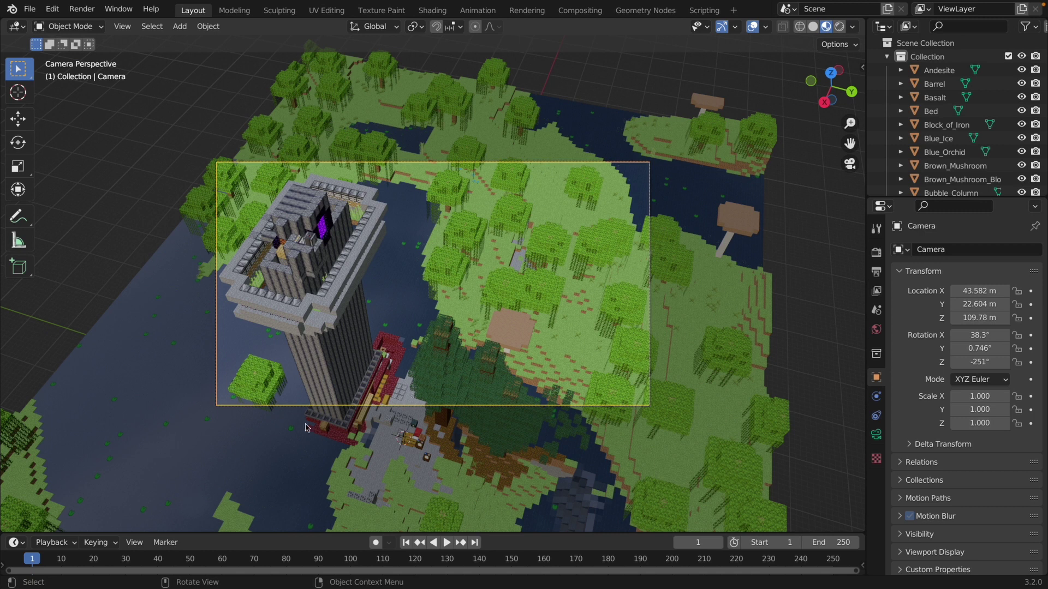
Step: Set the Cycles render Max Samples to 200 in Render Properties
{"action": "left_click", "coordinate": [876, 252]}
{"action": "left_click", "coordinate": [996, 444]}
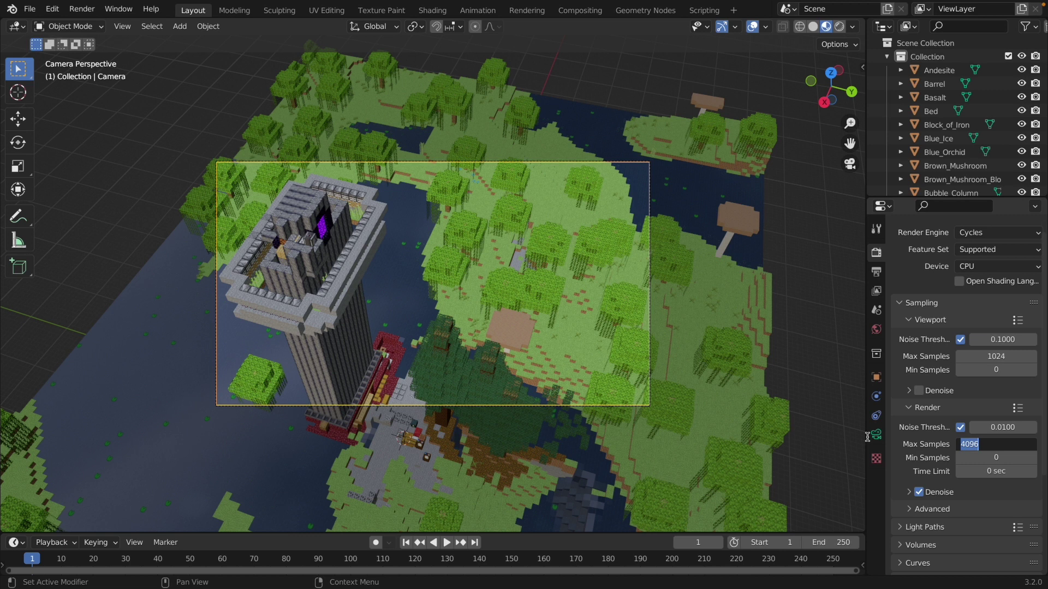
{"action": "type", "text": "200"}
{"action": "key", "text": "Return"}
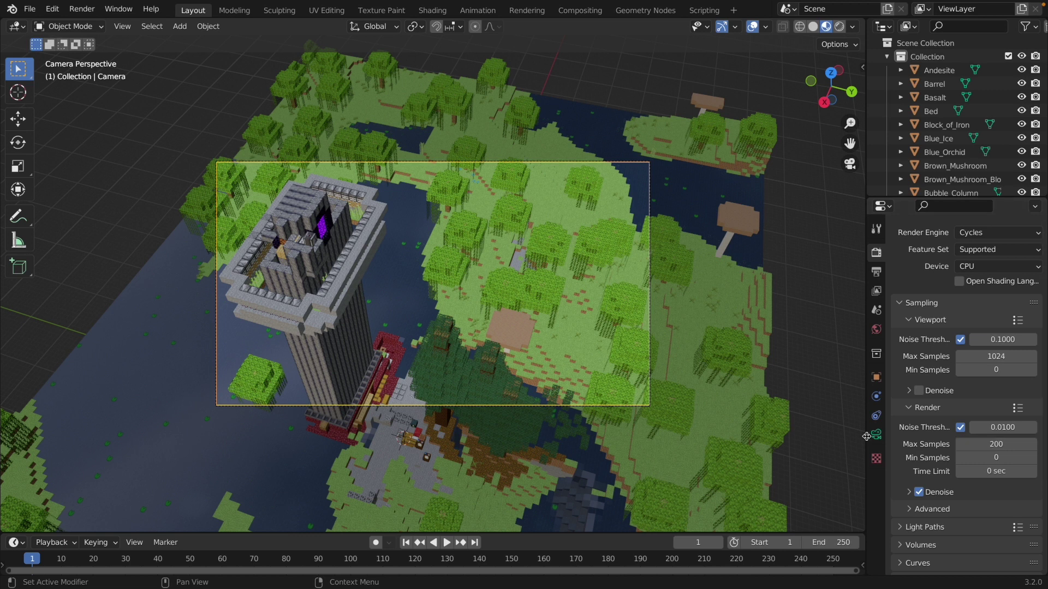
{"action": "scroll", "coordinate": [904, 382], "scroll_direction": "down", "scroll_amount": 2}
{"action": "scroll", "coordinate": [903, 382], "scroll_direction": "down", "scroll_amount": 1}
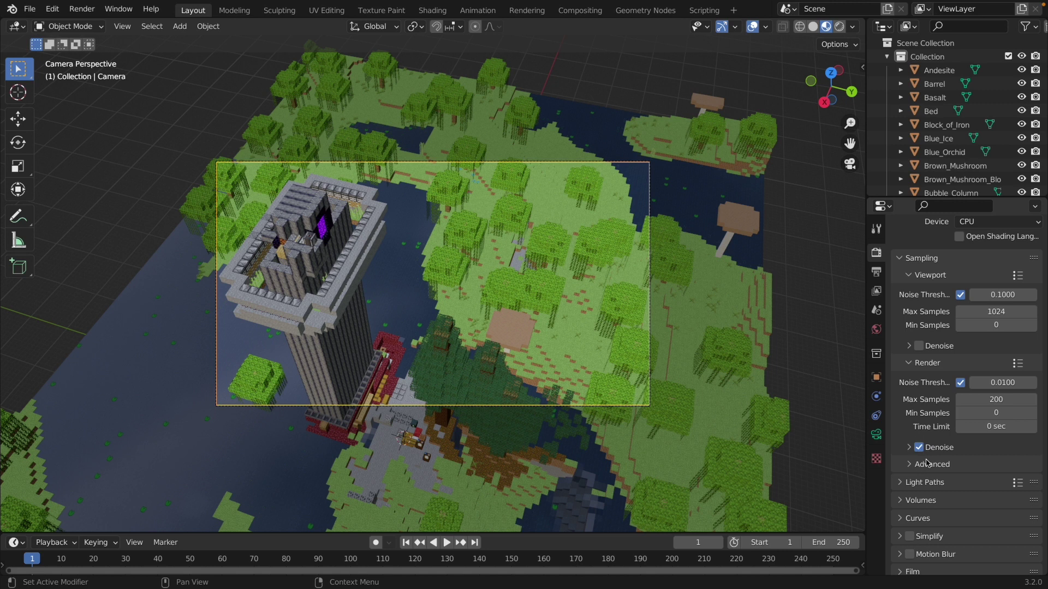
{"action": "scroll", "coordinate": [920, 450], "scroll_direction": "down", "scroll_amount": 2}
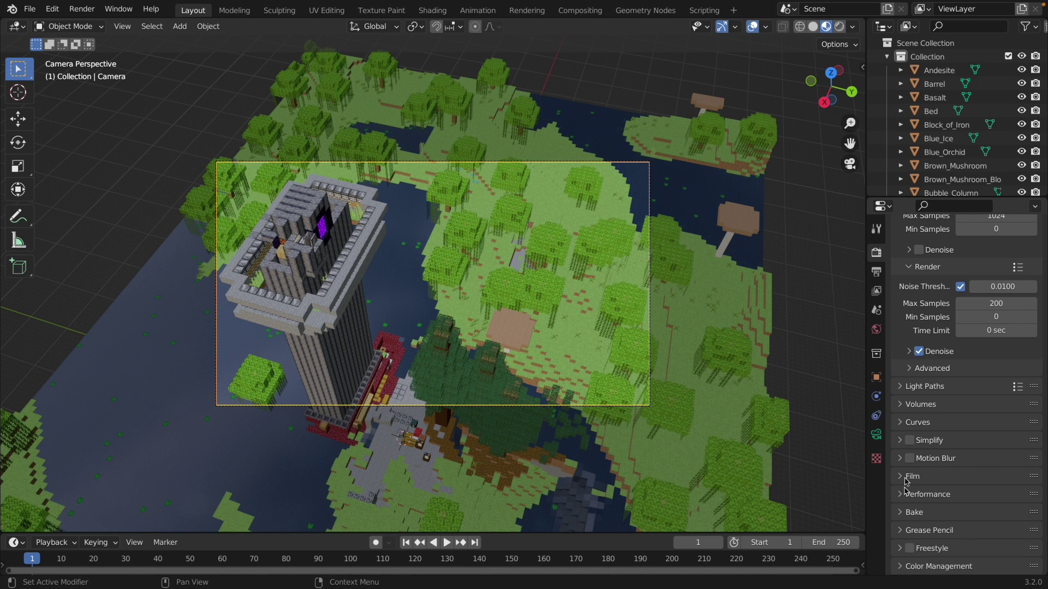
{"action": "scroll", "coordinate": [908, 480], "scroll_direction": "up", "scroll_amount": 5}
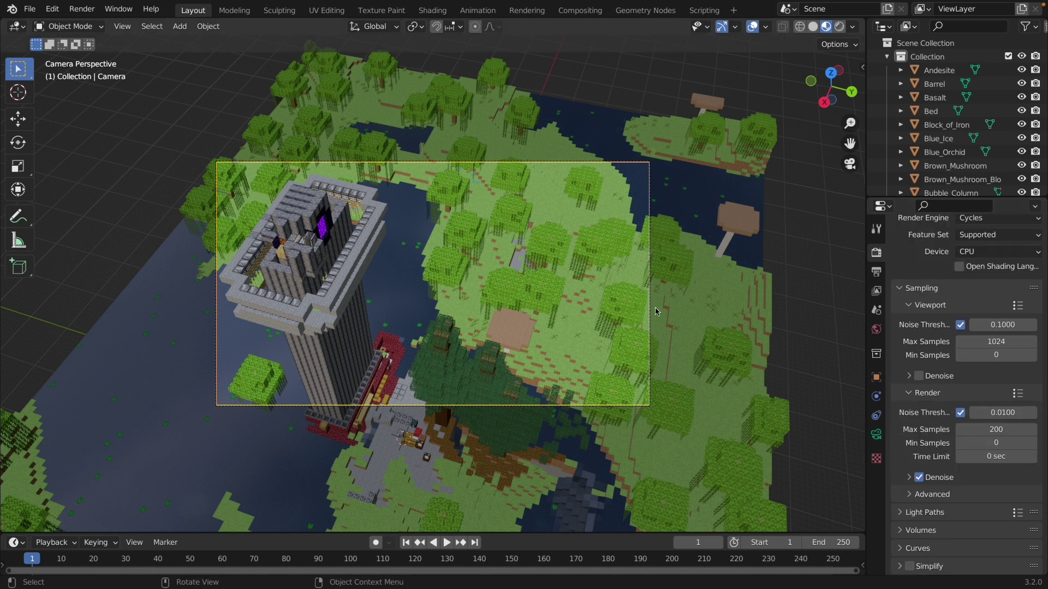
{"action": "left_click", "coordinate": [82, 8]}
Step: Render the camera view and save the image under the name 'Sw'
{"action": "left_click", "coordinate": [91, 26]}
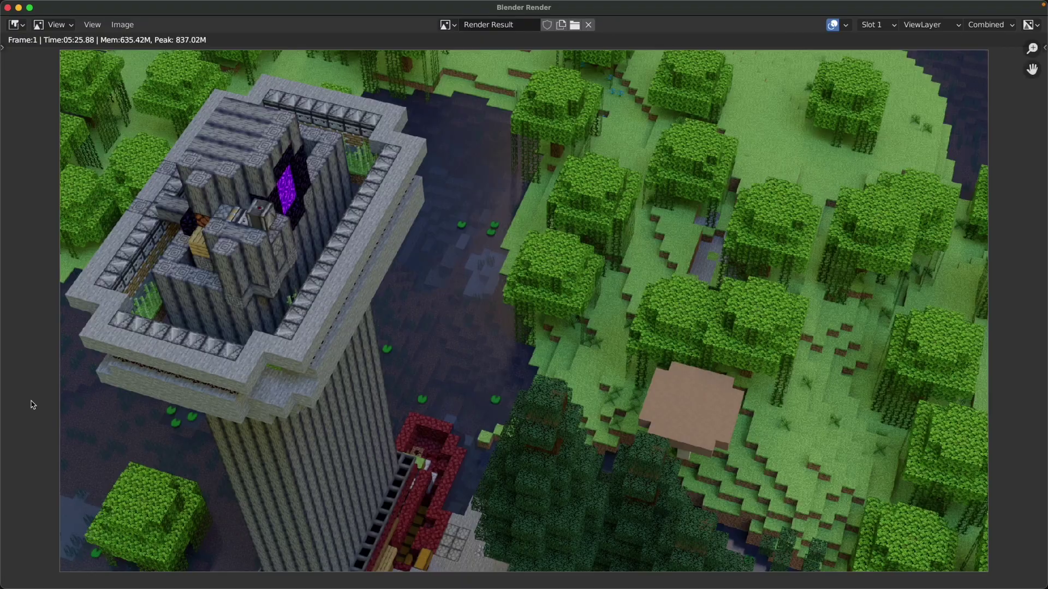
{"action": "left_click", "coordinate": [122, 25]}
{"action": "left_click", "coordinate": [137, 117]}
{"action": "left_click", "coordinate": [513, 388]}
{"action": "type", "text": "Sw"}
{"action": "left_click", "coordinate": [679, 388]}
Step: Close the render window and keyframe the camera's location and rotation at frame 1
{"action": "left_click", "coordinate": [7, 7]}
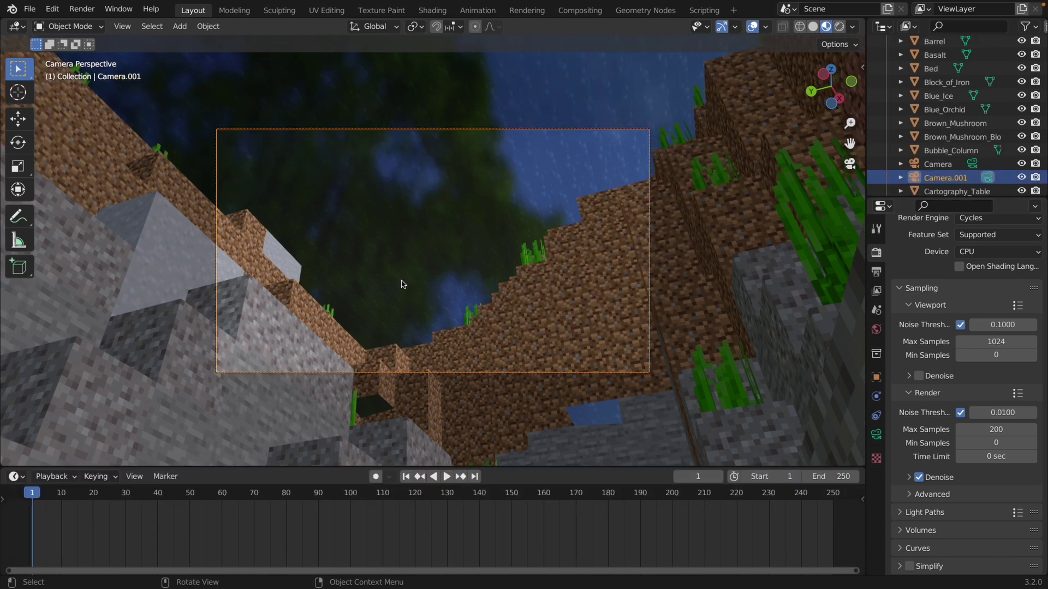
{"action": "key", "text": "n"}
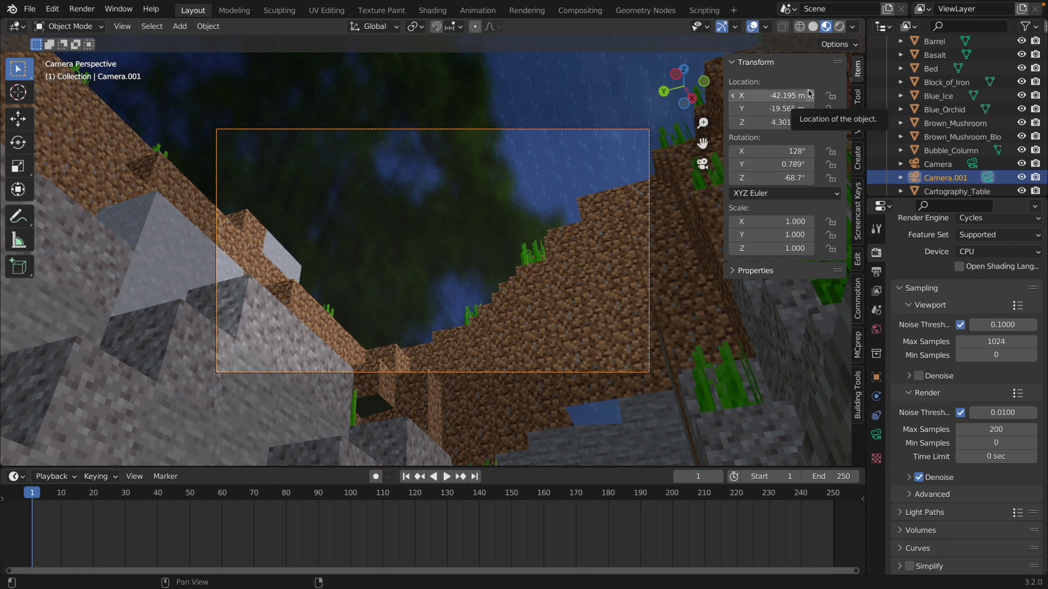
{"action": "key", "text": "i"}
{"action": "key", "text": "i"}
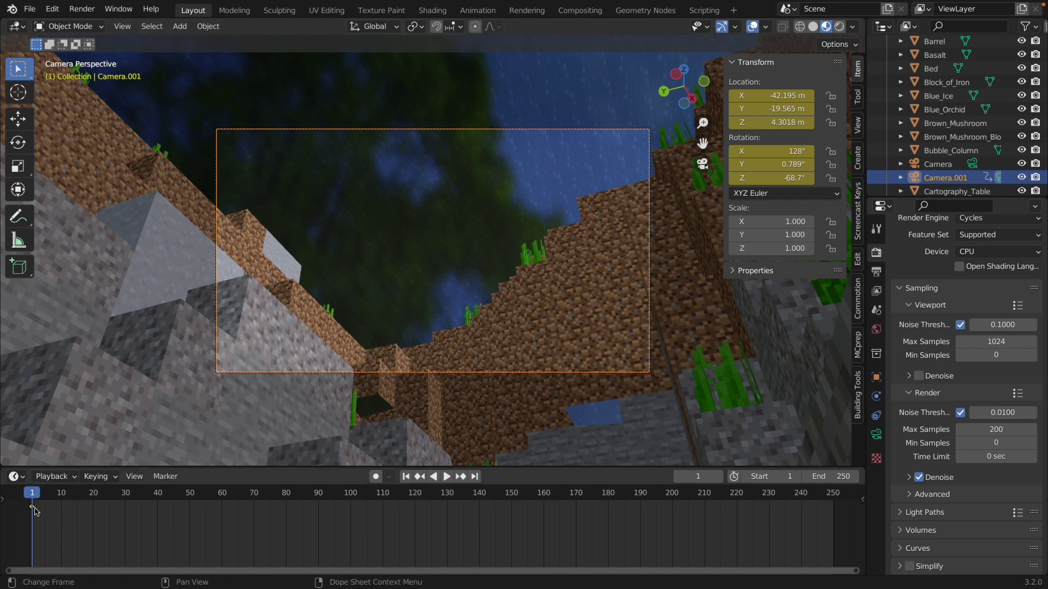
Step: Fly the camera up toward the tower top and keyframe it at frame 30
{"action": "key", "text": "space"}
{"action": "left_click_drag", "start_coordinate": [32, 494], "coordinate": [115, 495]}
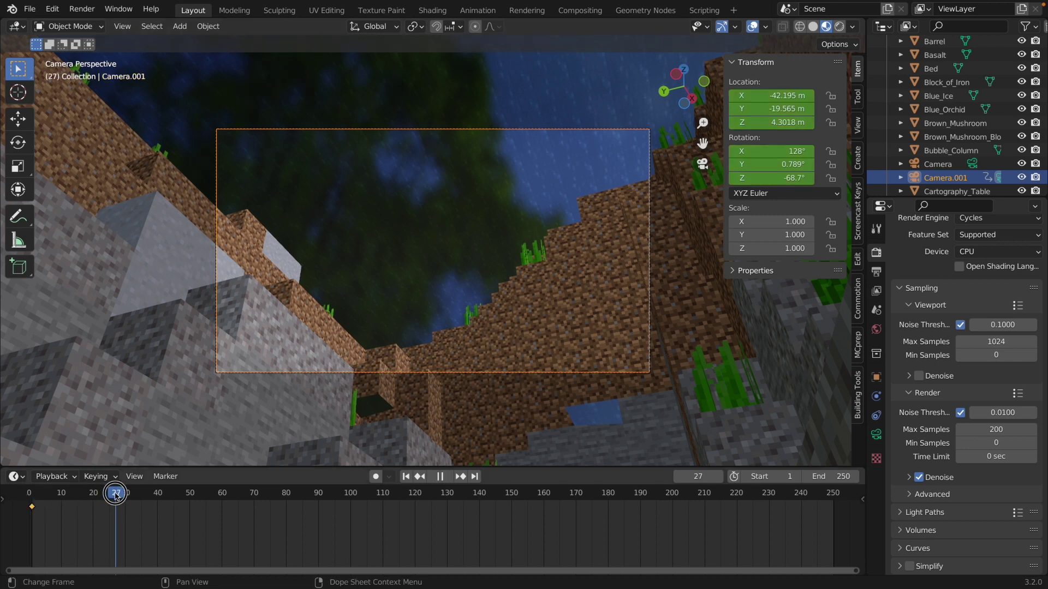
{"action": "key", "text": "shift+grave"}
{"action": "key", "text": "w"}
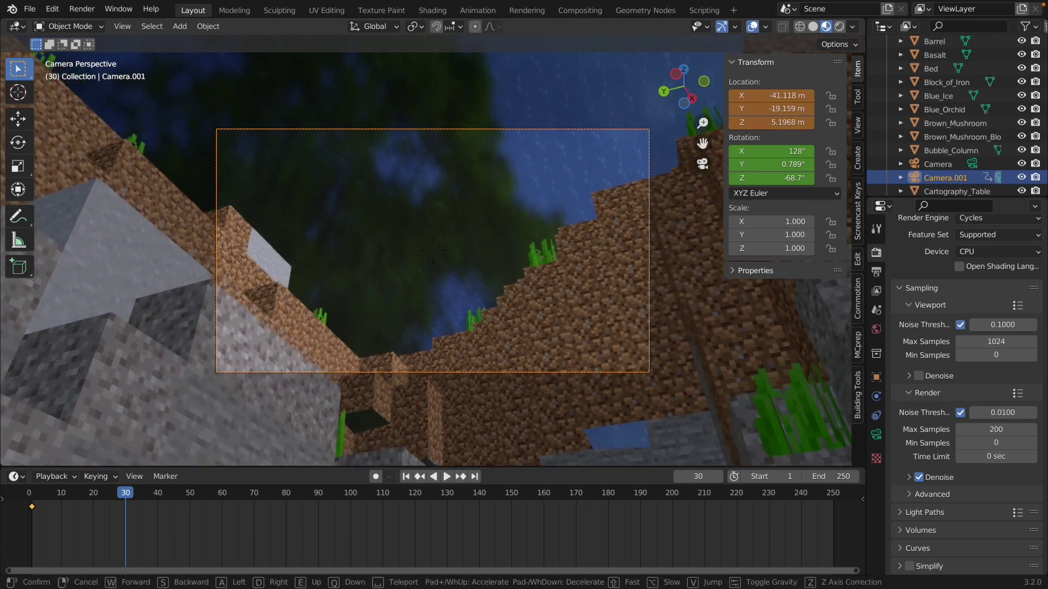
{"action": "key", "text": "w"}
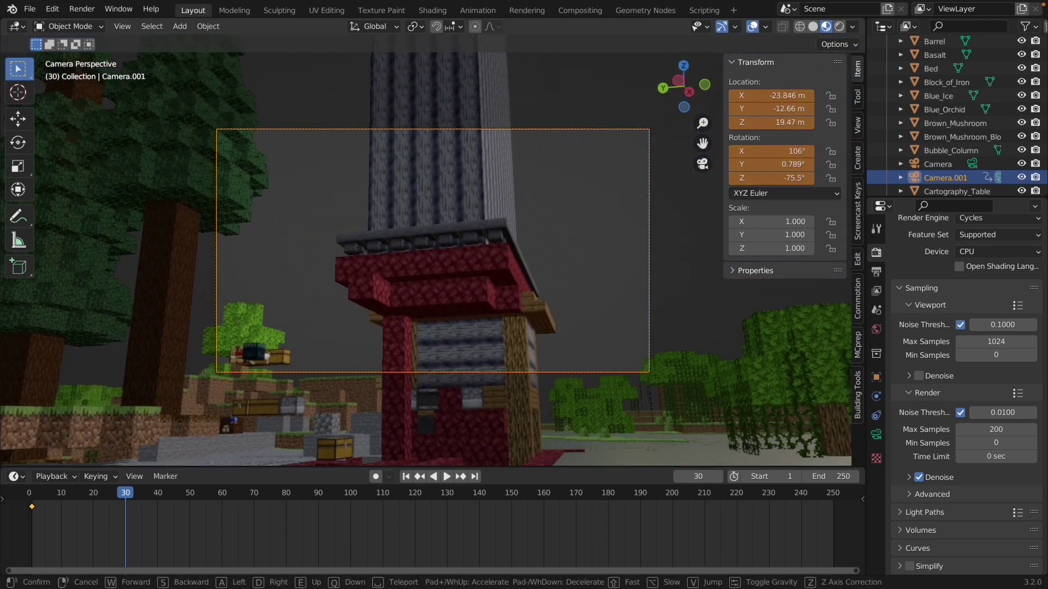
{"action": "key", "text": "w"}
{"action": "key", "text": "s"}
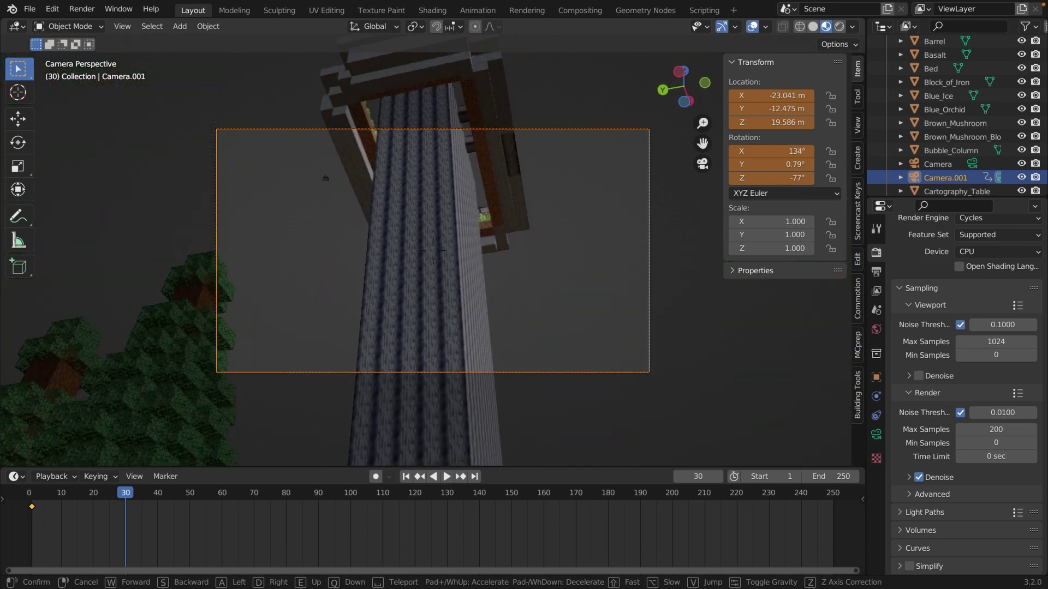
{"action": "key", "text": "w"}
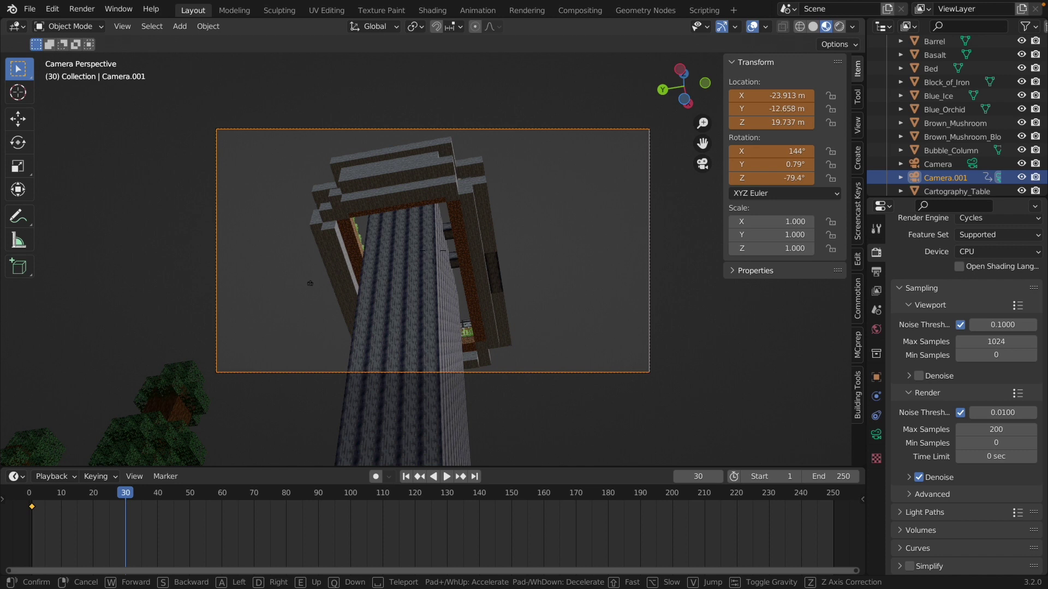
{"action": "left_click", "coordinate": [433, 254]}
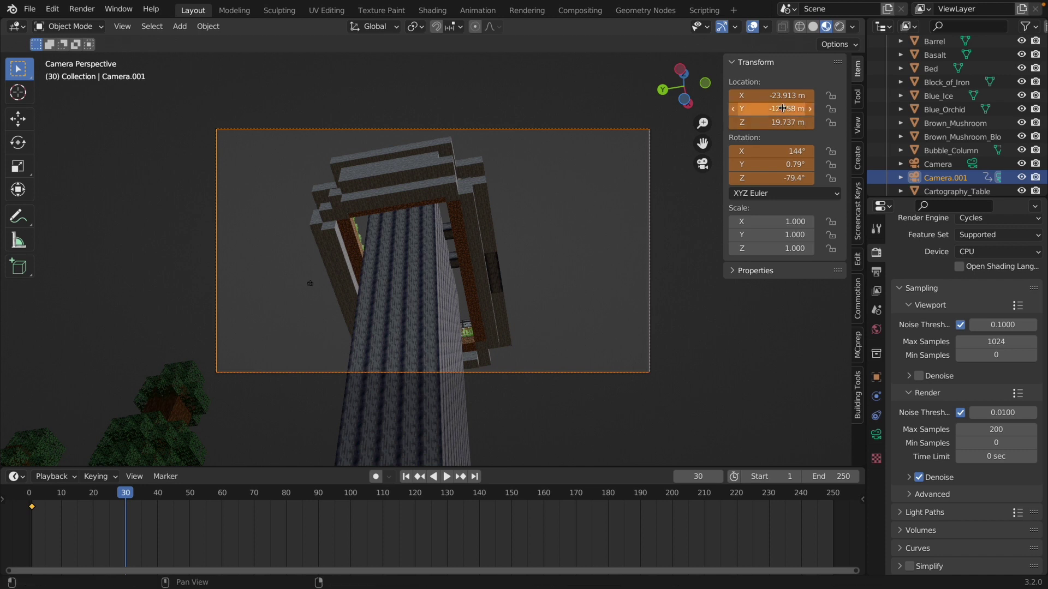
{"action": "key", "text": "i"}
{"action": "key", "text": "i"}
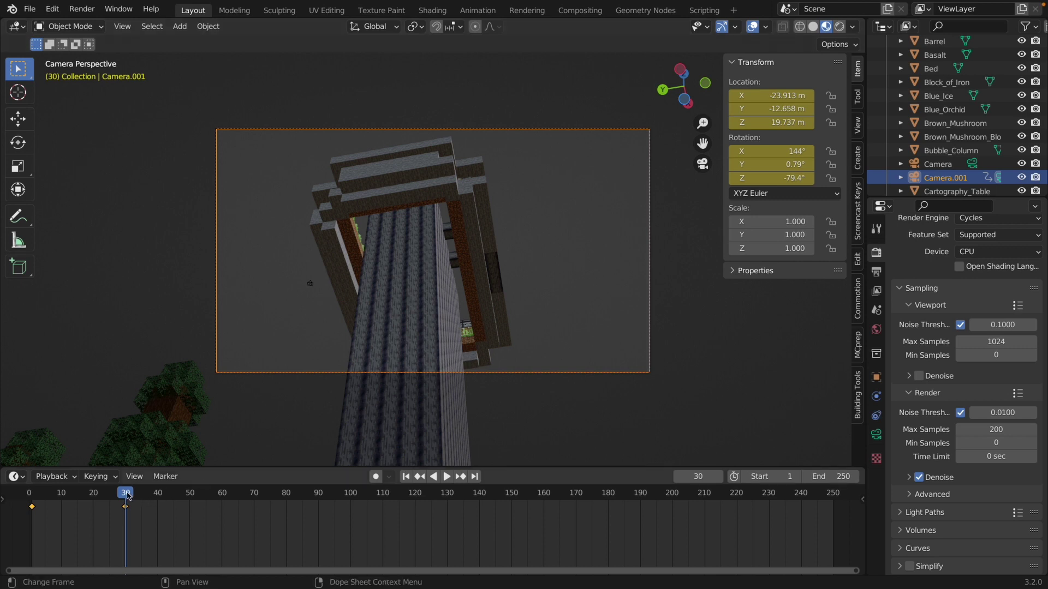
Step: Move the frame-30 camera keyframe to frame 70 and replay from the start
{"action": "left_click_drag", "start_coordinate": [127, 495], "coordinate": [4, 491]}
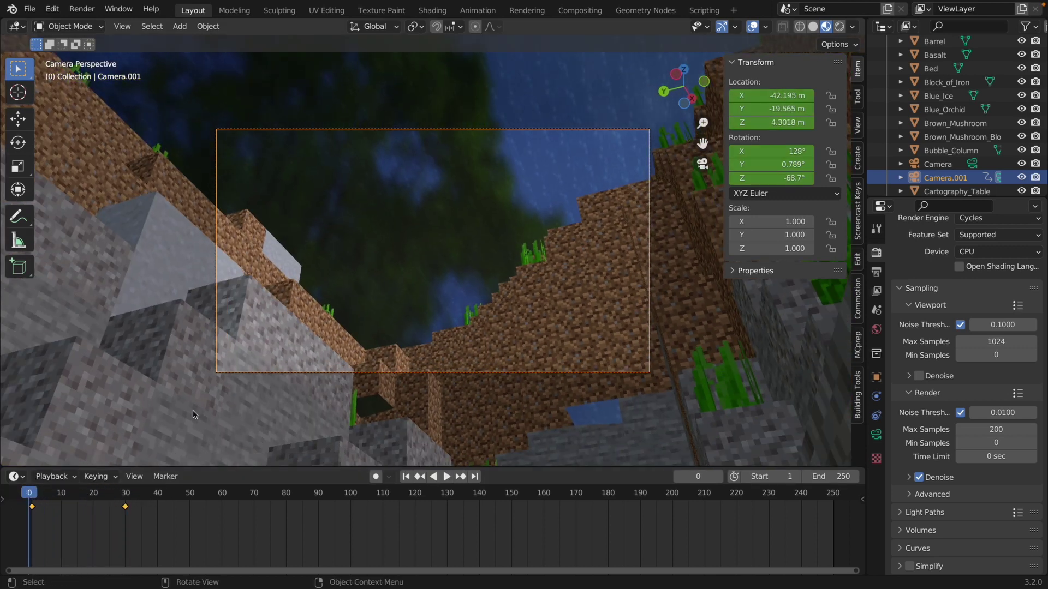
{"action": "key", "text": "space"}
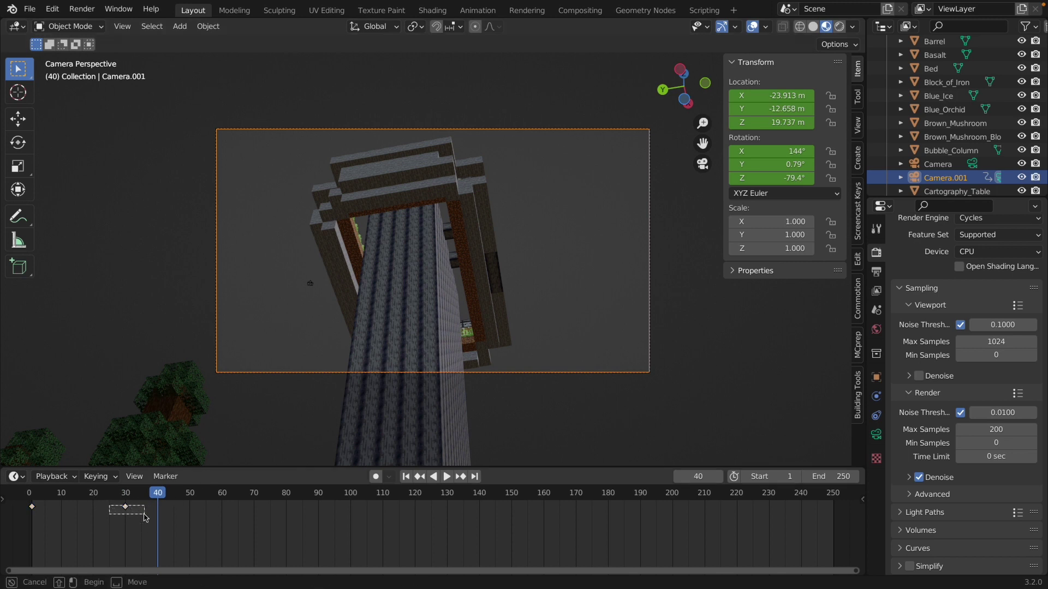
{"action": "left_click_drag", "start_coordinate": [125, 507], "coordinate": [259, 512]}
{"action": "key", "text": "space"}
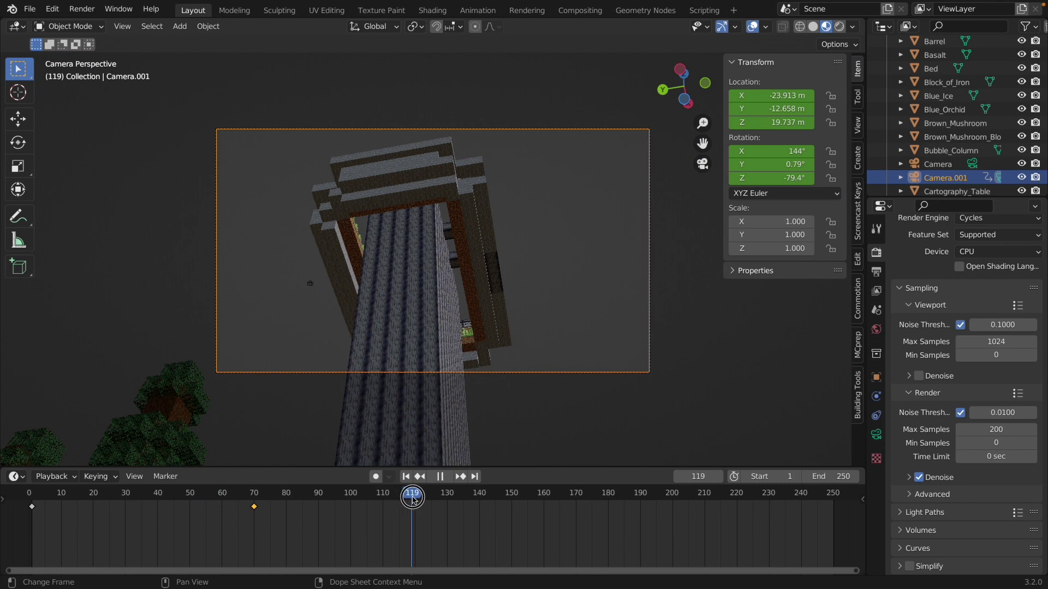
Step: Fly the camera to a new viewpoint facing the tower and keyframe it at frame 120
{"action": "key", "text": "shift+grave"}
{"action": "key", "text": "d"}
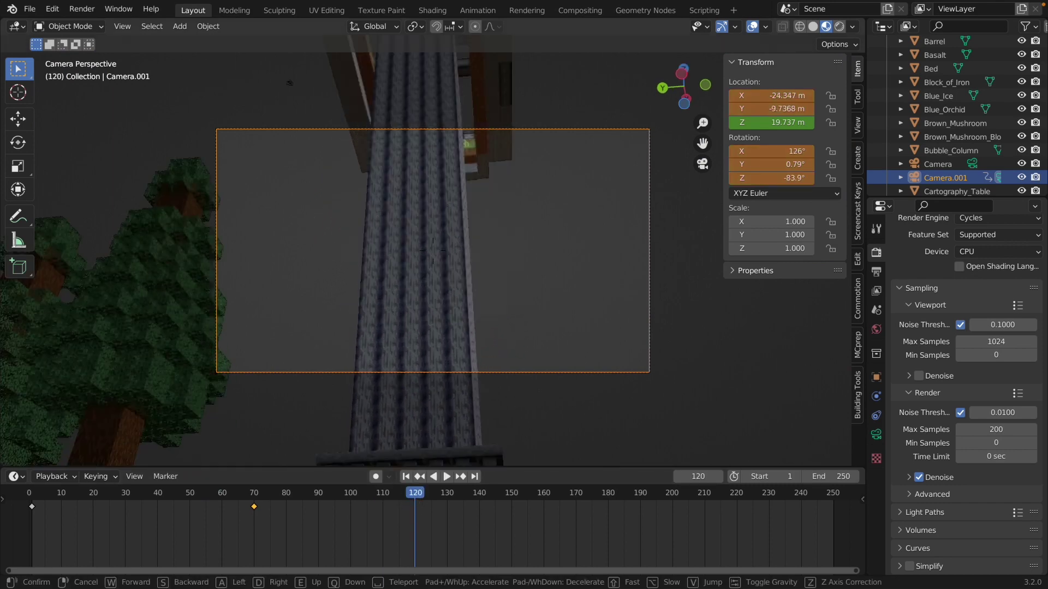
{"action": "key", "text": "e"}
{"action": "key", "text": "a"}
{"action": "key", "text": "s"}
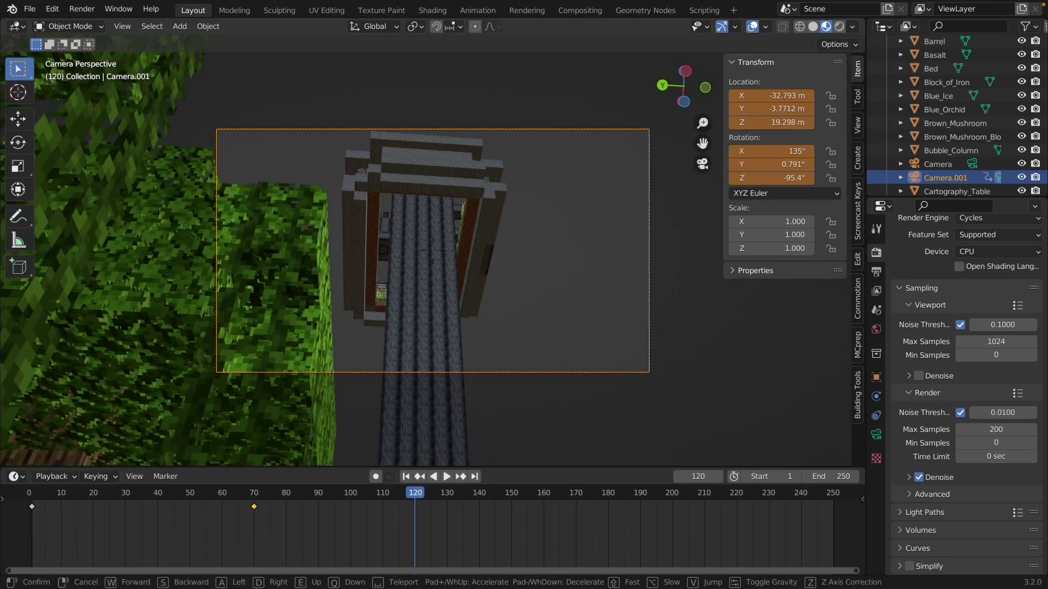
{"action": "left_click", "coordinate": [779, 99]}
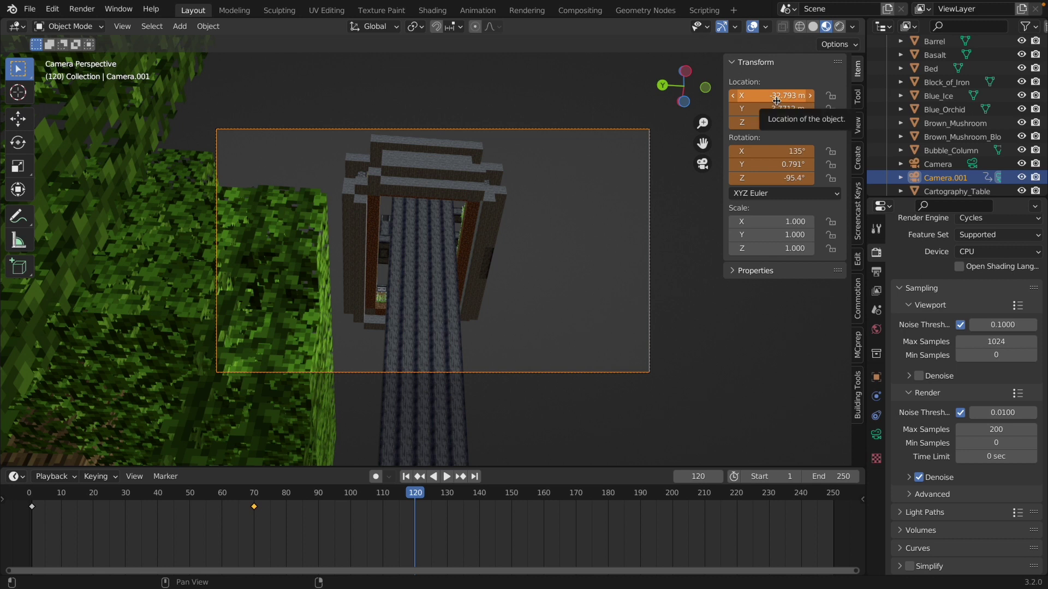
{"action": "key", "text": "i"}
{"action": "key", "text": "i"}
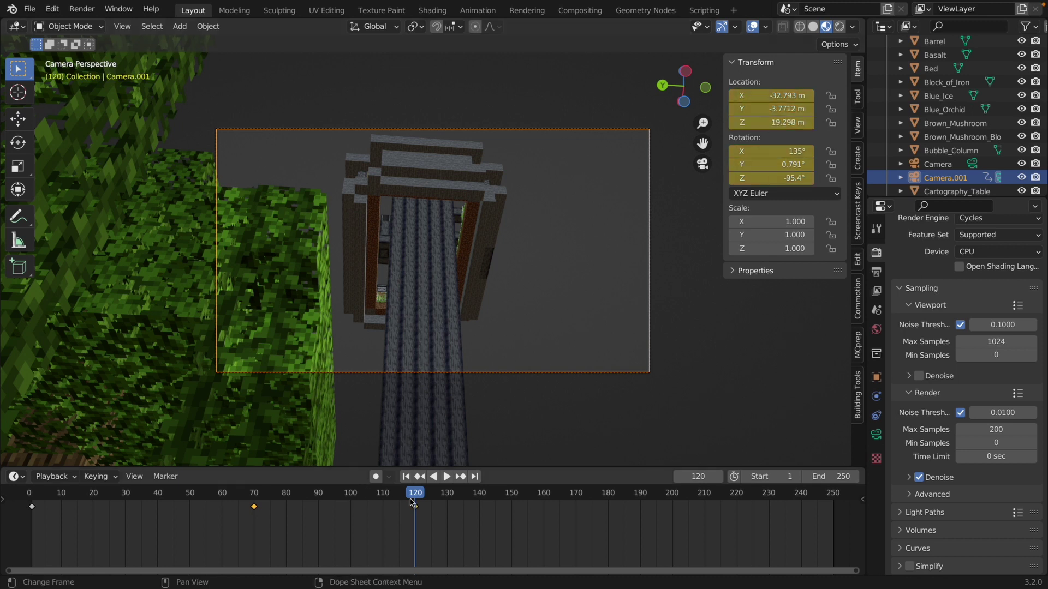
Step: Play back the camera animation and settle on frame 170 to check the shot
{"action": "left_click_drag", "start_coordinate": [412, 502], "coordinate": [170, 494]}
{"action": "key", "text": "space"}
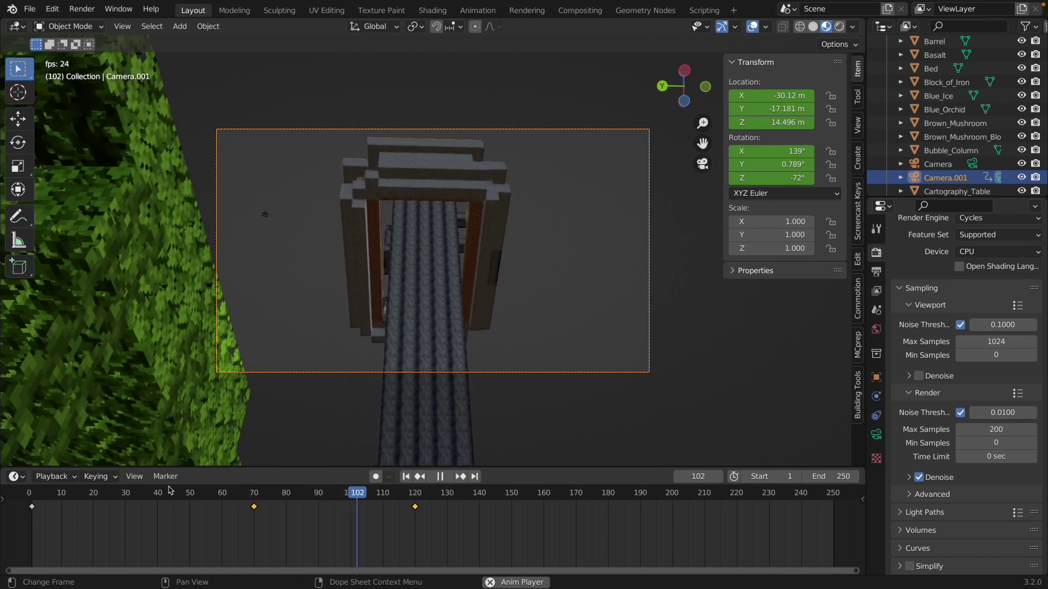
{"action": "key", "text": "space"}
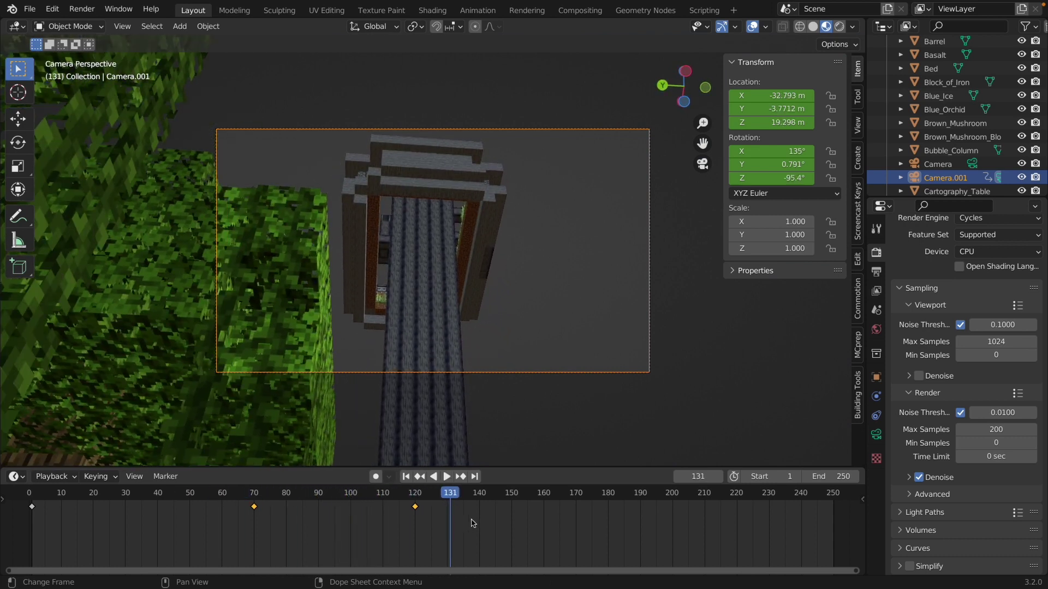
{"action": "left_click_drag", "start_coordinate": [449, 495], "coordinate": [35, 495]}
{"action": "key", "text": "space"}
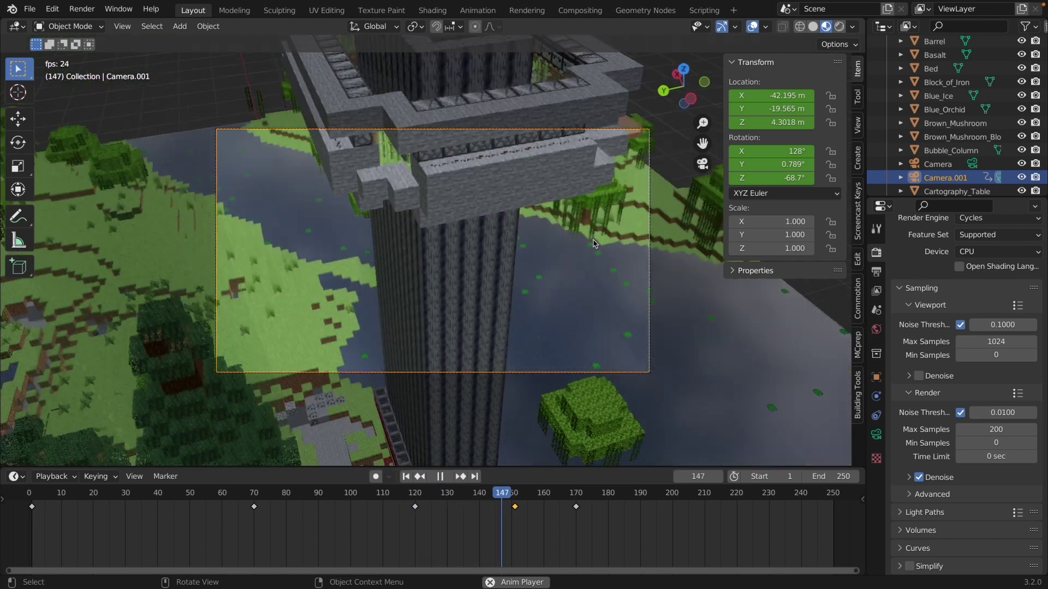
{"action": "key", "text": "space"}
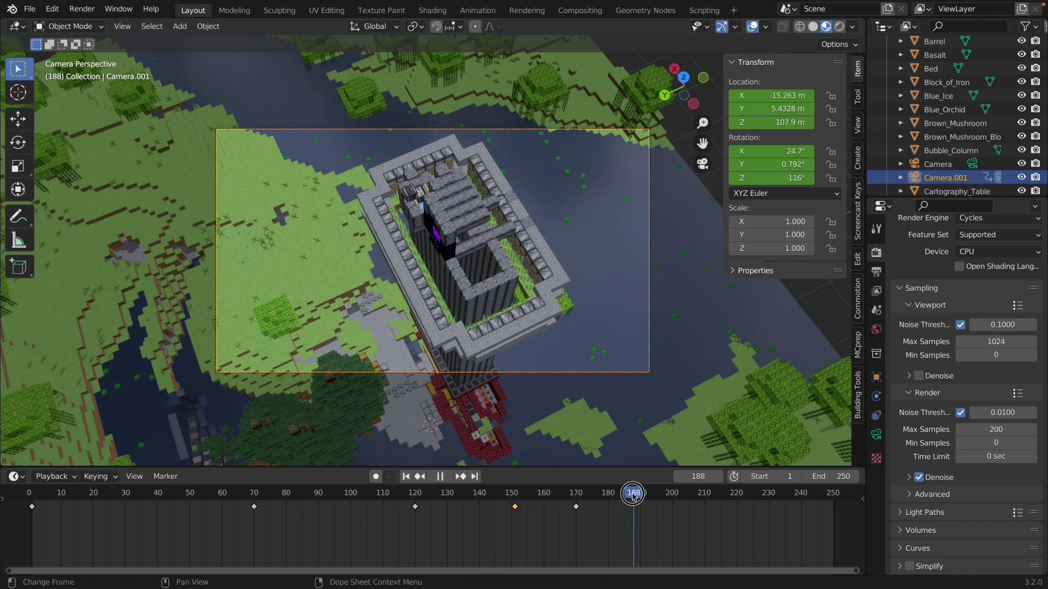
{"action": "left_click_drag", "start_coordinate": [633, 497], "coordinate": [619, 497]}
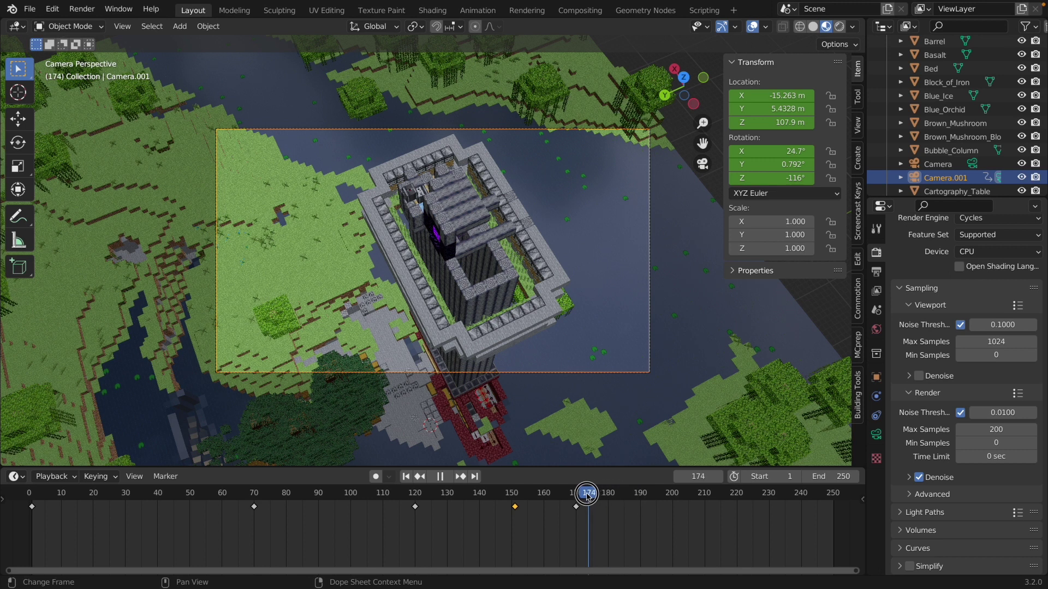
{"action": "left_click_drag", "start_coordinate": [577, 496], "coordinate": [580, 498]}
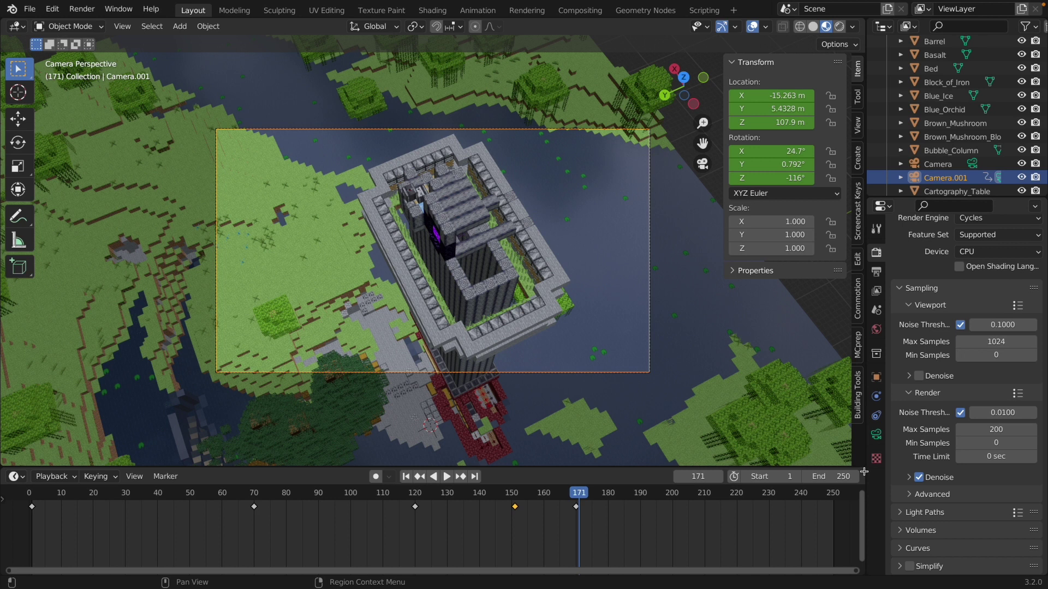
Step: Split the timeline, make the right half a Graph Editor, and enlarge it
{"action": "left_click_drag", "start_coordinate": [863, 472], "coordinate": [385, 476]}
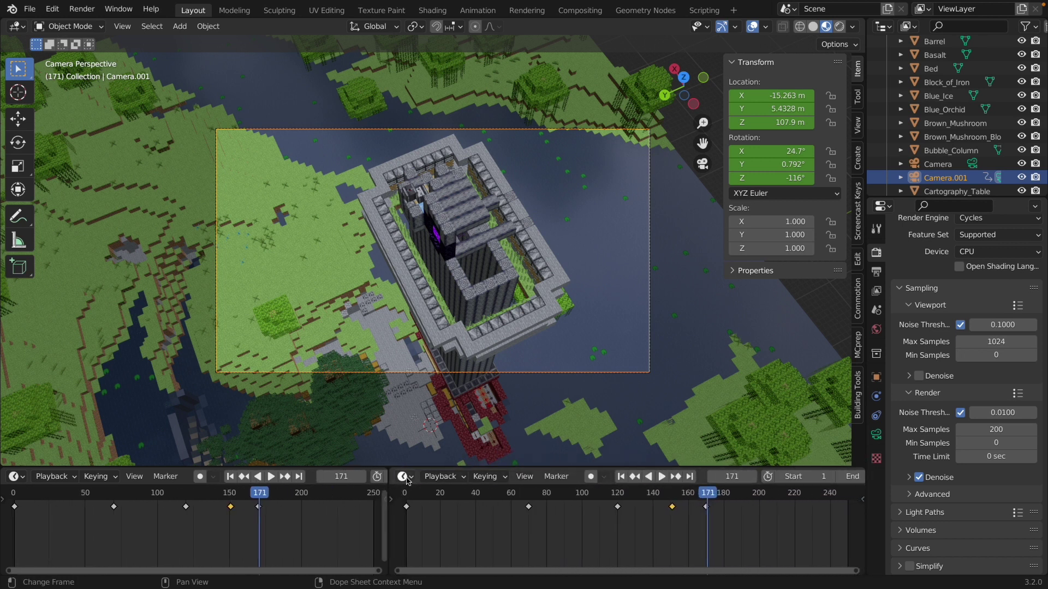
{"action": "left_click", "coordinate": [406, 476]}
{"action": "left_click", "coordinate": [573, 374]}
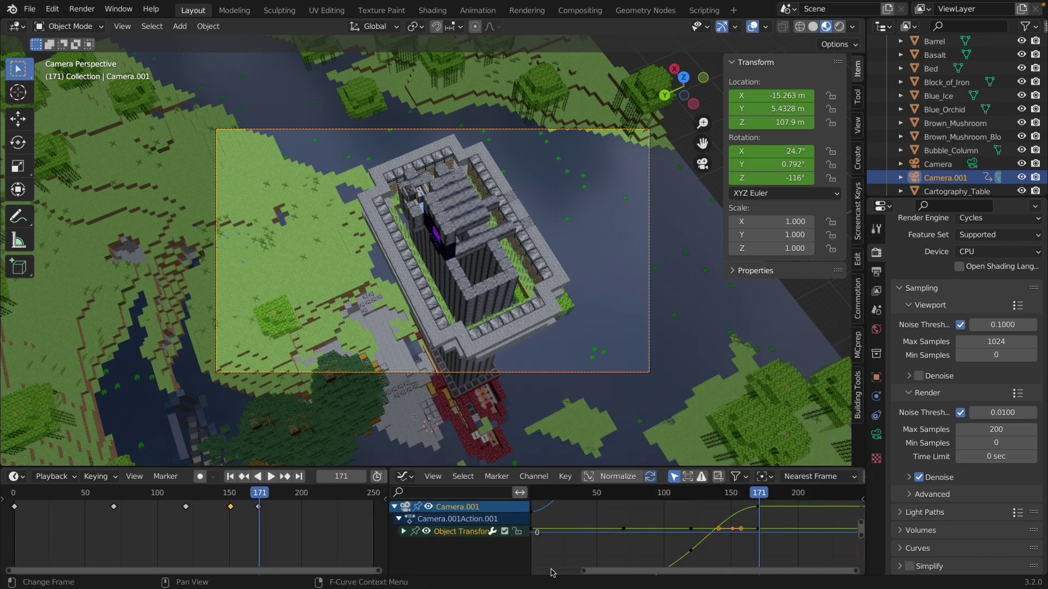
{"action": "scroll", "coordinate": [556, 520], "scroll_direction": "right", "scroll_amount": 5}
{"action": "scroll", "coordinate": [556, 520], "scroll_direction": "up", "scroll_amount": 3}
{"action": "scroll", "coordinate": [556, 520], "scroll_direction": "left", "scroll_amount": 3}
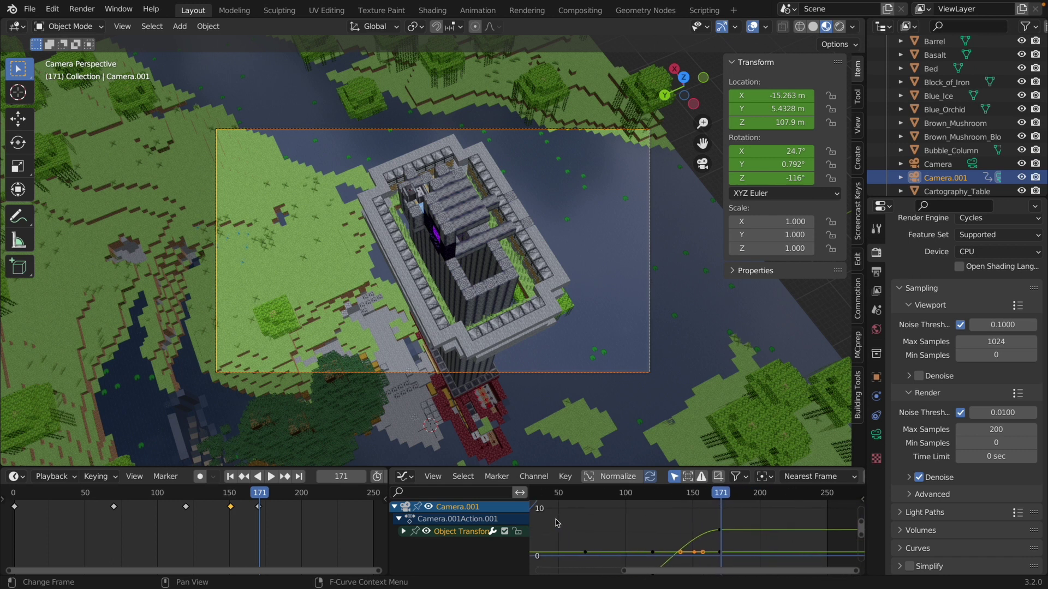
{"action": "left_click_drag", "start_coordinate": [425, 468], "coordinate": [418, 337]}
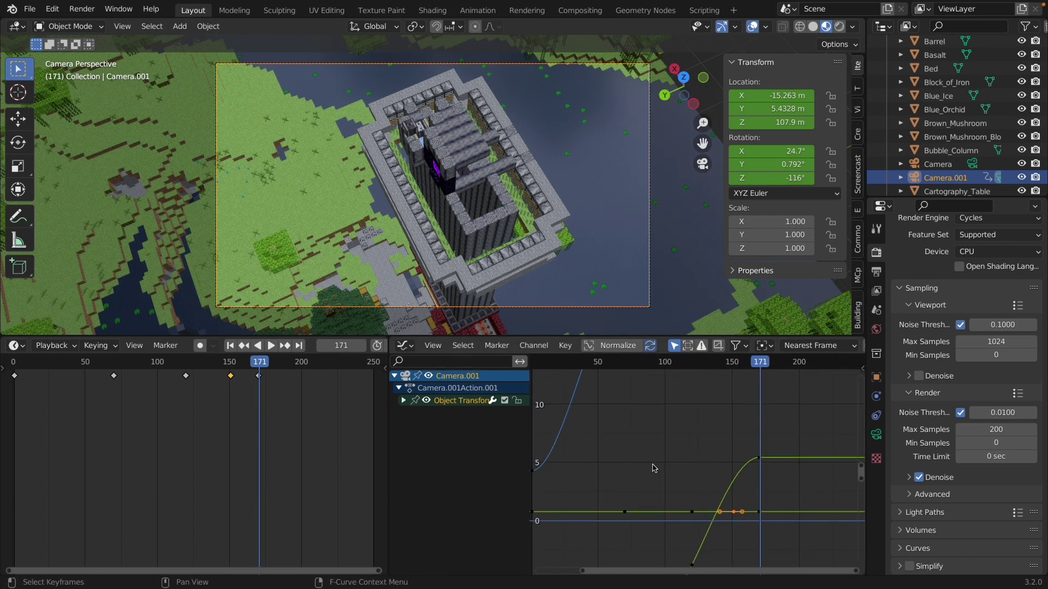
{"action": "left_click_drag", "start_coordinate": [388, 382], "coordinate": [111, 388]}
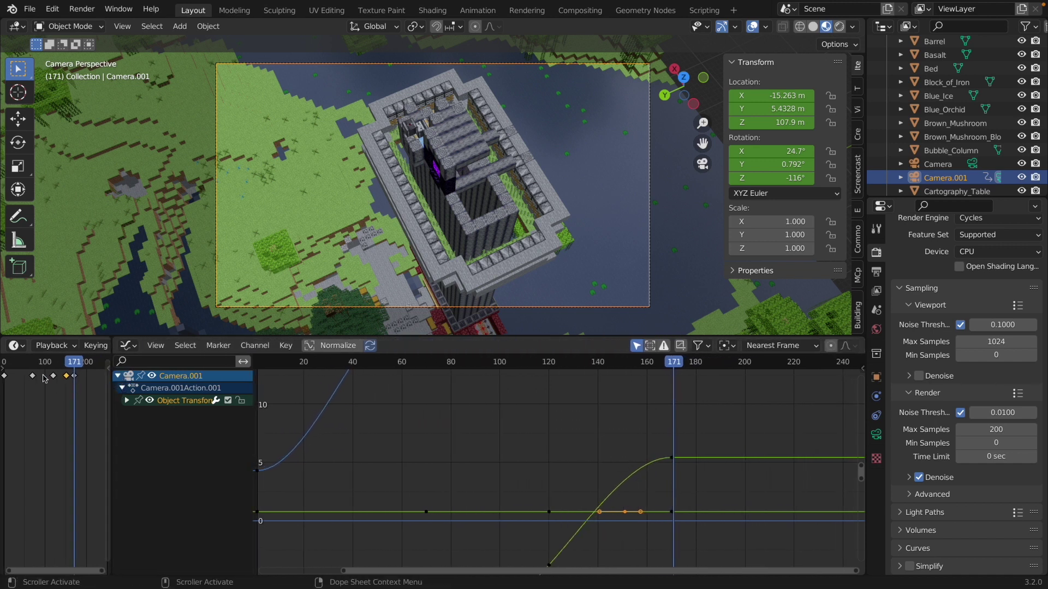
{"action": "scroll", "coordinate": [634, 459], "scroll_direction": "up", "scroll_amount": 1}
{"action": "scroll", "coordinate": [634, 458], "scroll_direction": "left", "scroll_amount": 1}
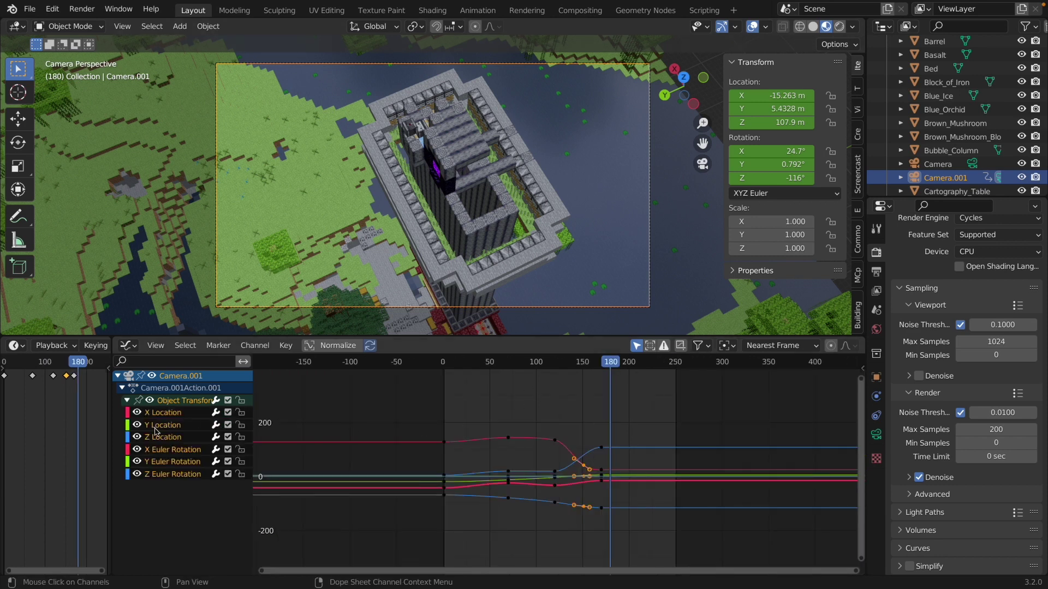
Step: Select the X Euler Rotation curve and show its sidebar, undoing a trial rotation back to 24.7°
{"action": "left_click", "coordinate": [154, 453]}
{"action": "key", "text": "n"}
{"action": "left_click_drag", "start_coordinate": [772, 153], "coordinate": [754, 151]}
{"action": "key", "text": "ctrl+z"}
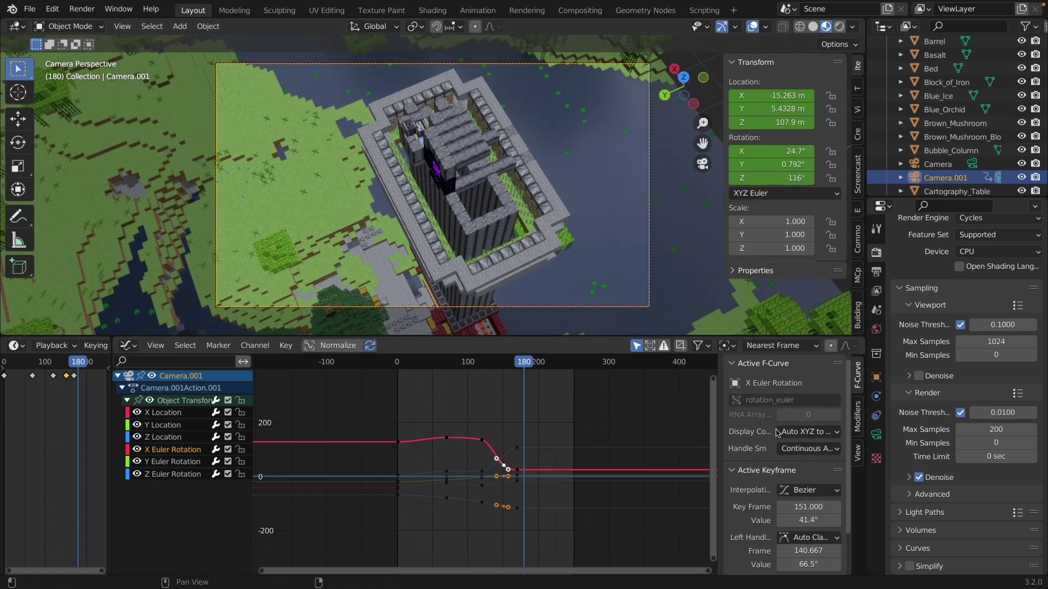
Step: Add a Noise modifier to the X rotation curve with Scale 12 and preview it
{"action": "scroll", "coordinate": [802, 425], "scroll_direction": "down", "scroll_amount": 3}
{"action": "left_click", "coordinate": [858, 420]}
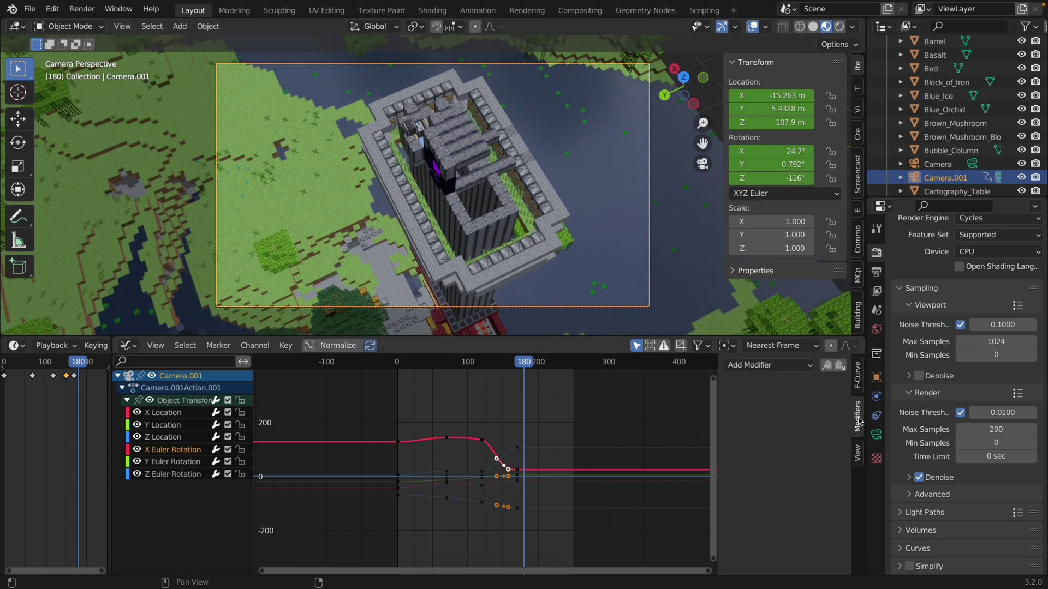
{"action": "left_click", "coordinate": [754, 365]}
{"action": "left_click", "coordinate": [764, 442]}
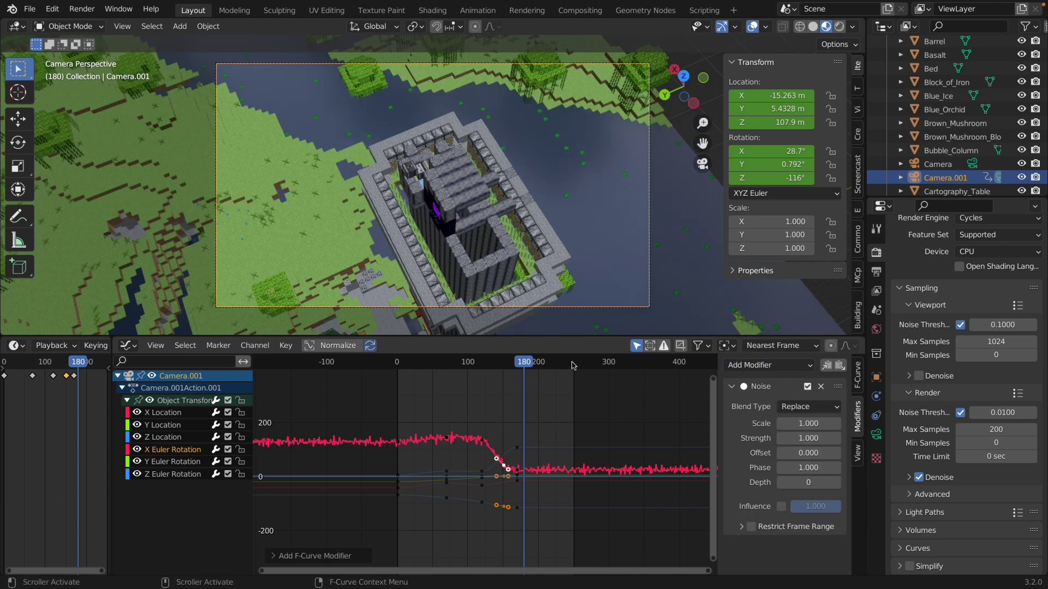
{"action": "key", "text": "space"}
{"action": "key", "text": "space"}
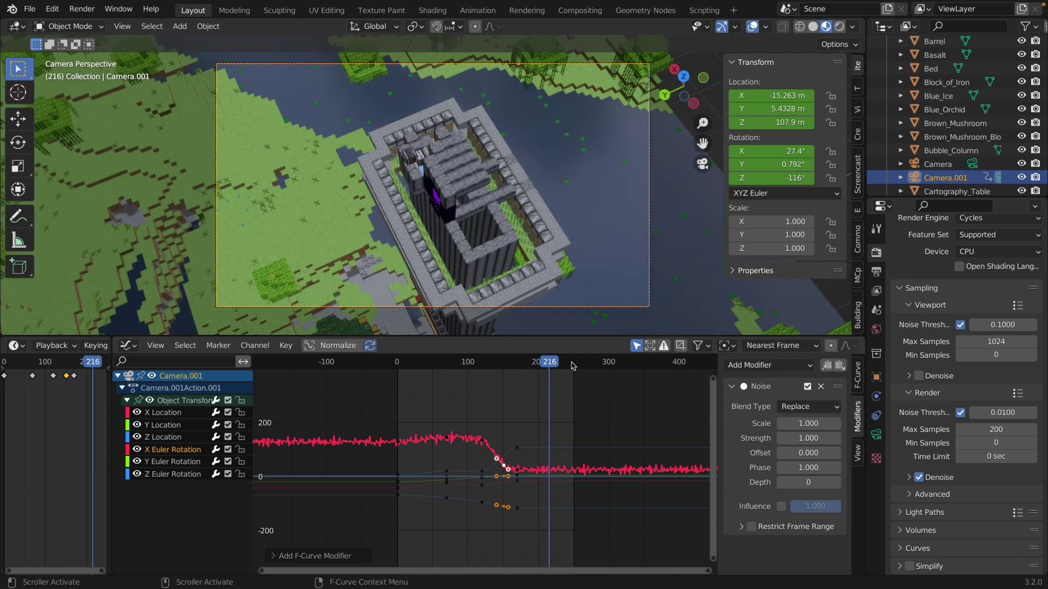
{"action": "left_click_drag", "start_coordinate": [555, 362], "coordinate": [530, 362]}
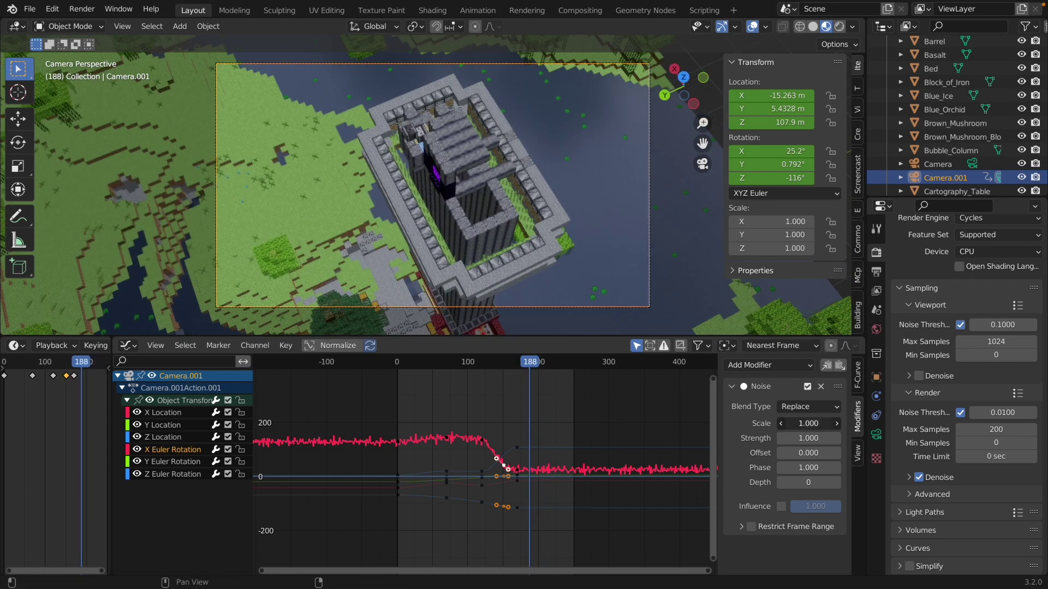
{"action": "left_click_drag", "start_coordinate": [808, 423], "coordinate": [862, 423]}
{"action": "left_click", "coordinate": [496, 363]}
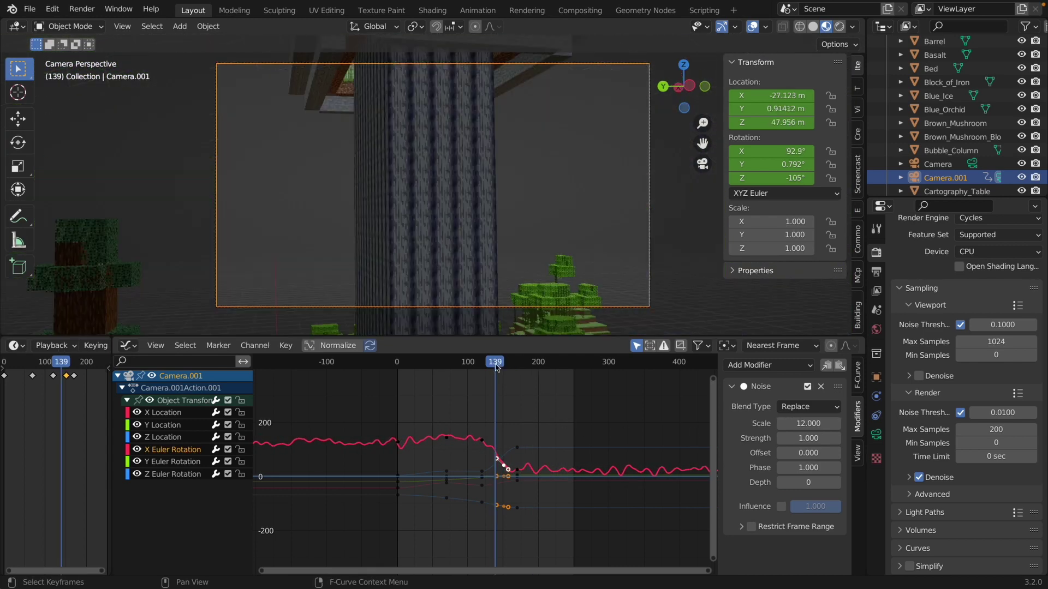
{"action": "key", "text": "space"}
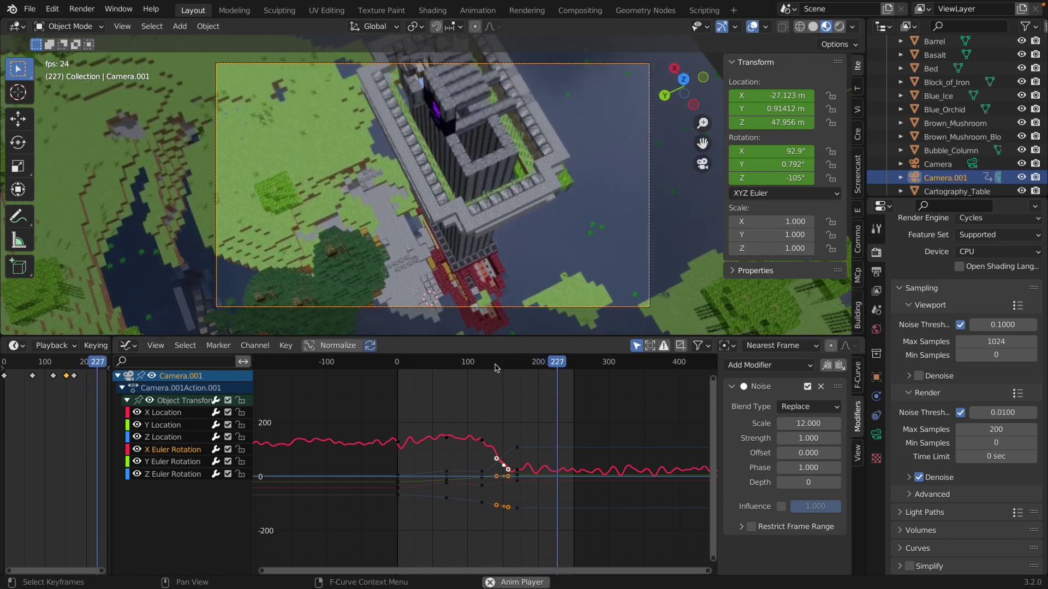
{"action": "key", "text": "space"}
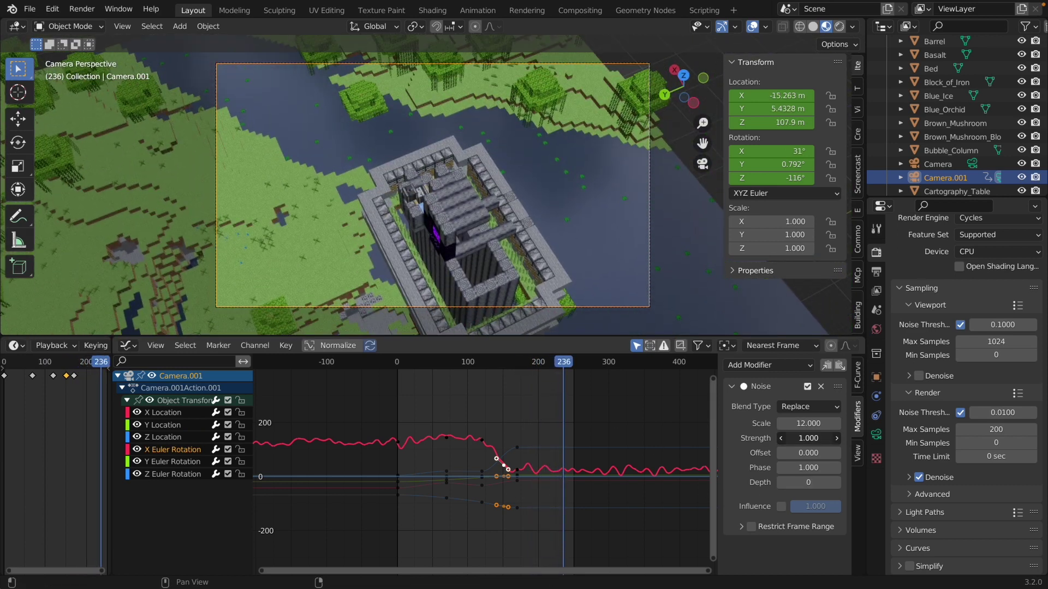
Step: Lower the noise Strength to -0.200 and preview the weaker shake
{"action": "mouse_move", "coordinate": [809, 438]}
{"action": "left_mouse_down"}
{"action": "mouse_move", "coordinate": [834, 438]}
{"action": "mouse_move", "coordinate": [799, 438]}
{"action": "left_mouse_up"}
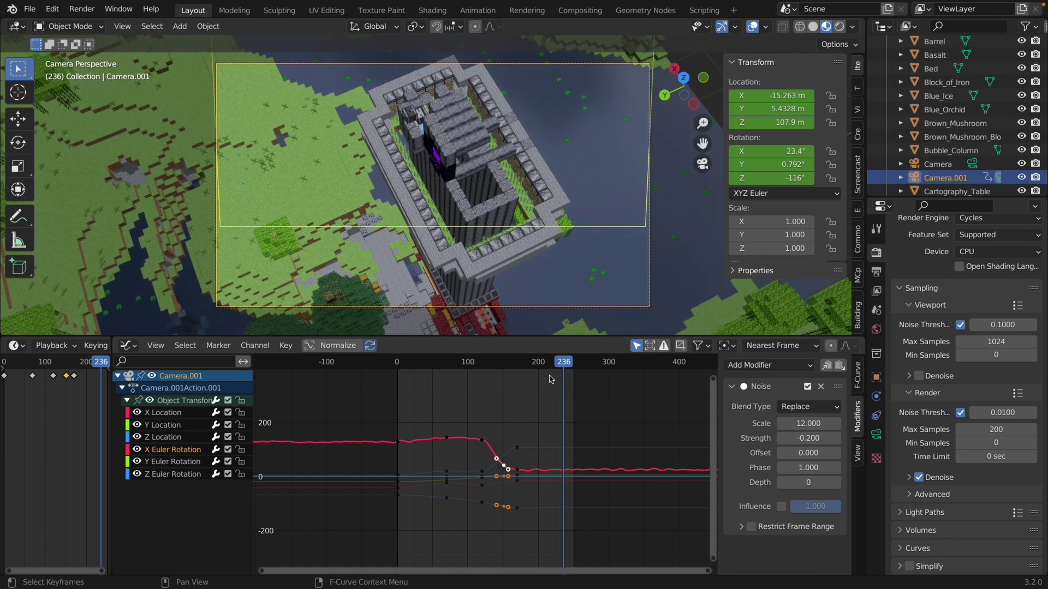
{"action": "key", "text": "space"}
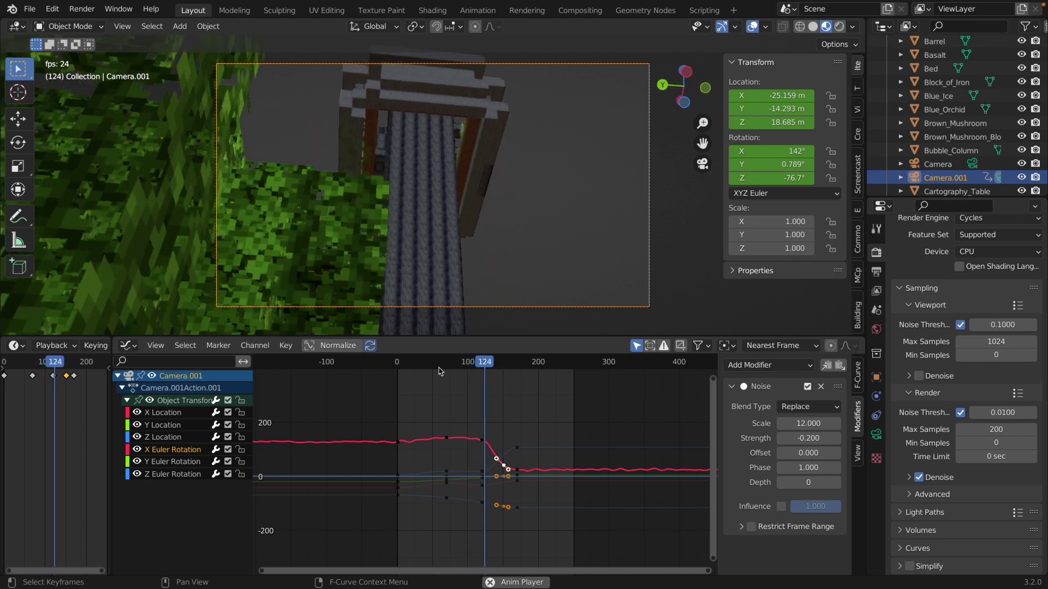
{"action": "key", "text": "space"}
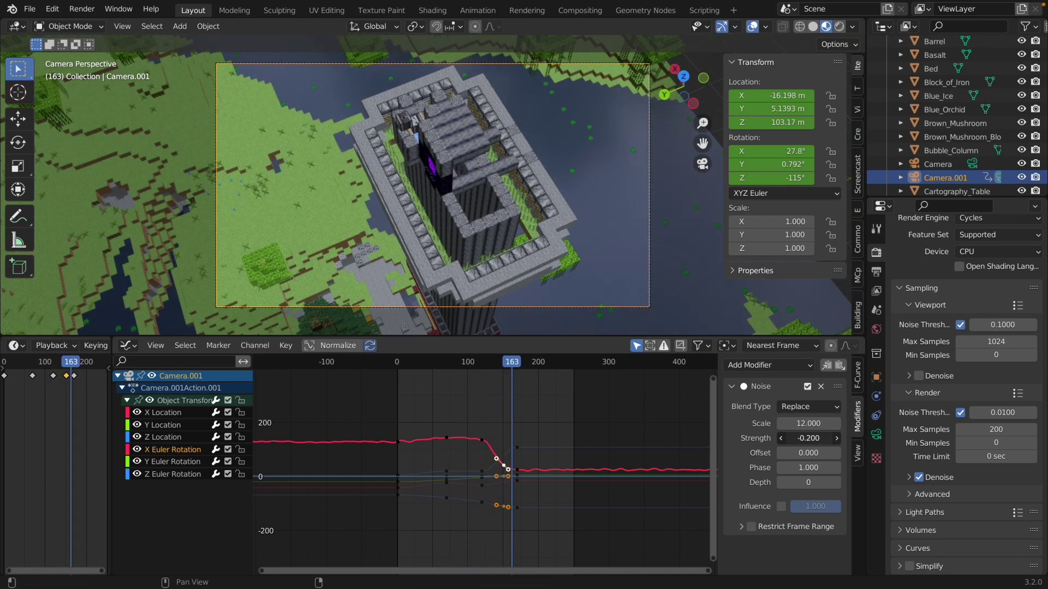
{"action": "left_click_drag", "start_coordinate": [808, 438], "coordinate": [816, 439]}
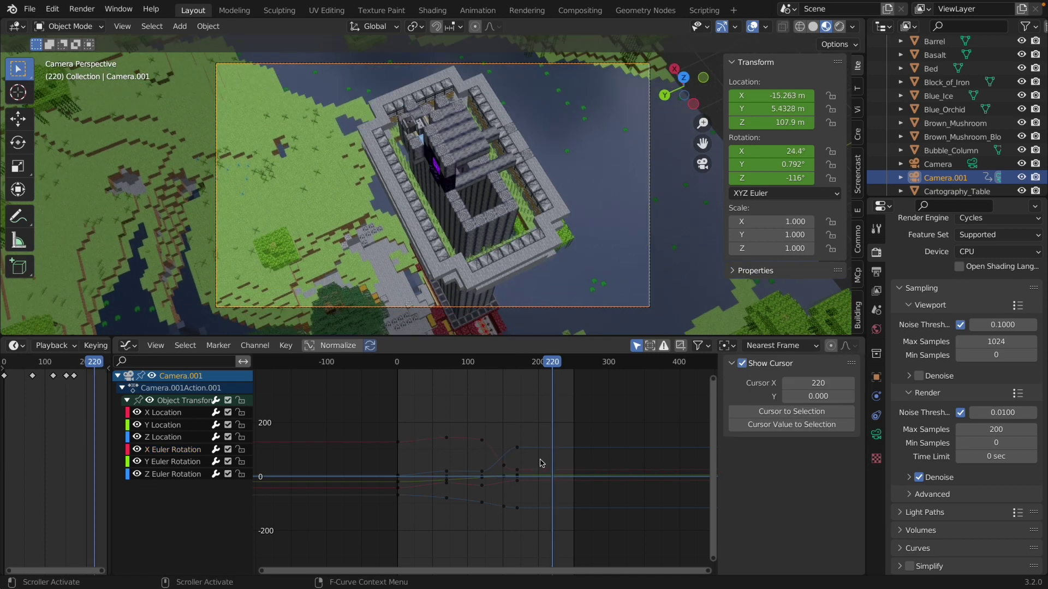
Step: Copy the X rotation's Noise modifier and paste it onto the Y and Z rotation curves
{"action": "left_click", "coordinate": [503, 466]}
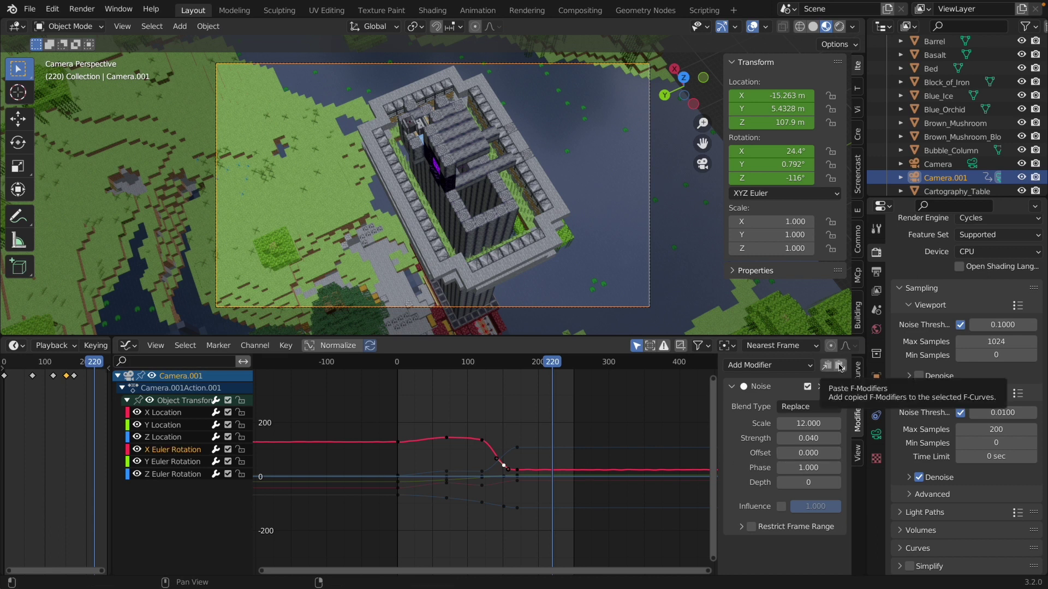
{"action": "left_click", "coordinate": [827, 368]}
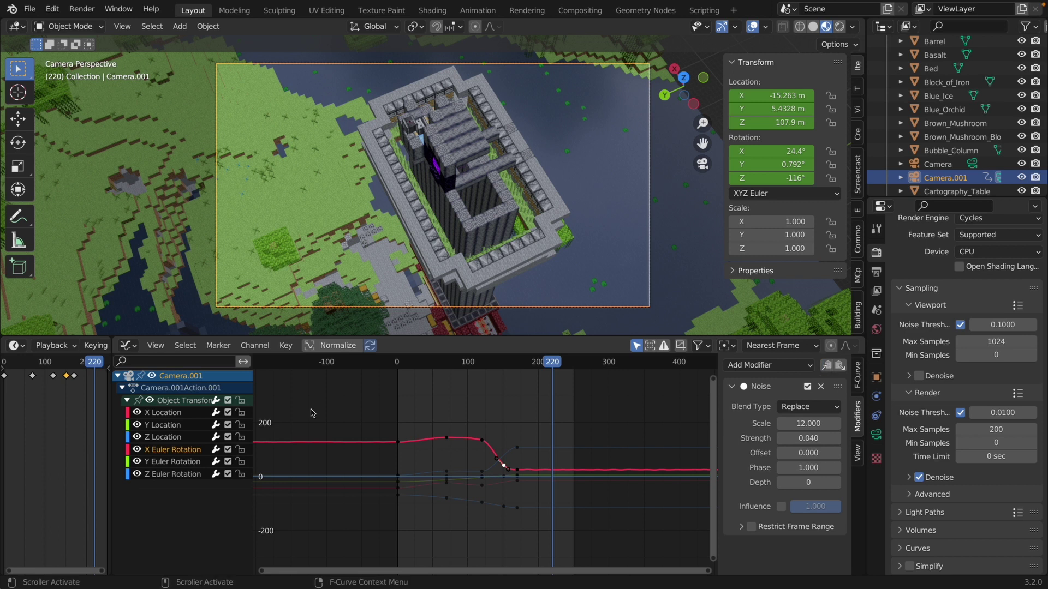
{"action": "left_click", "coordinate": [161, 463]}
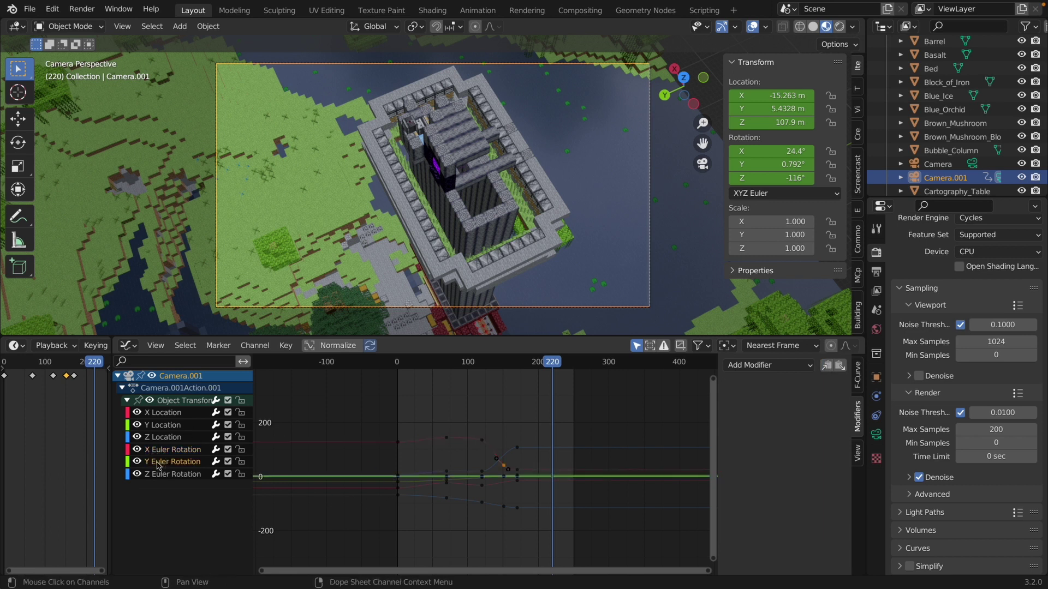
{"action": "left_click", "coordinate": [839, 368]}
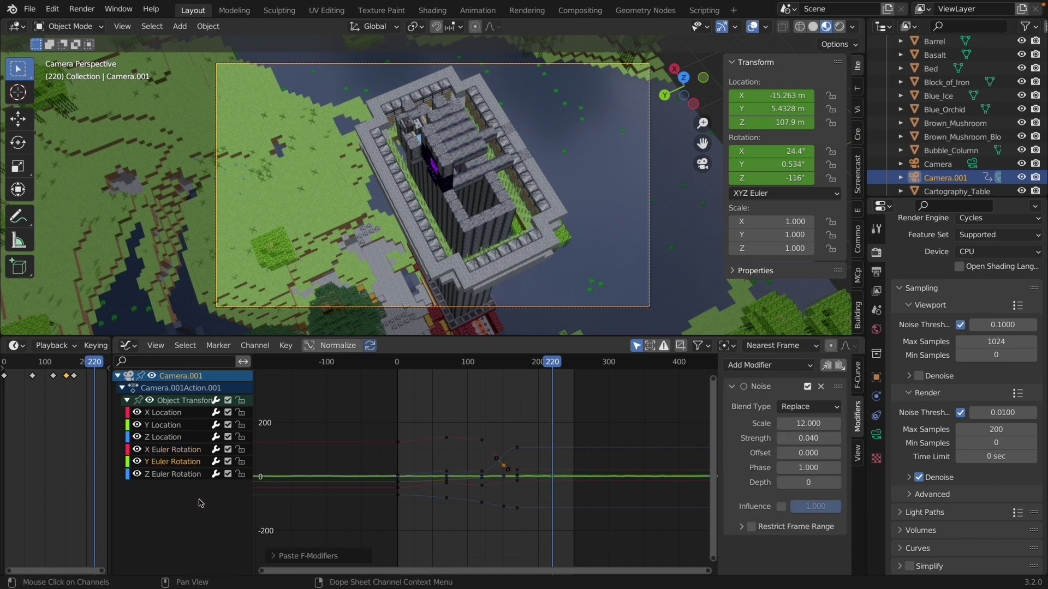
{"action": "left_click", "coordinate": [183, 476]}
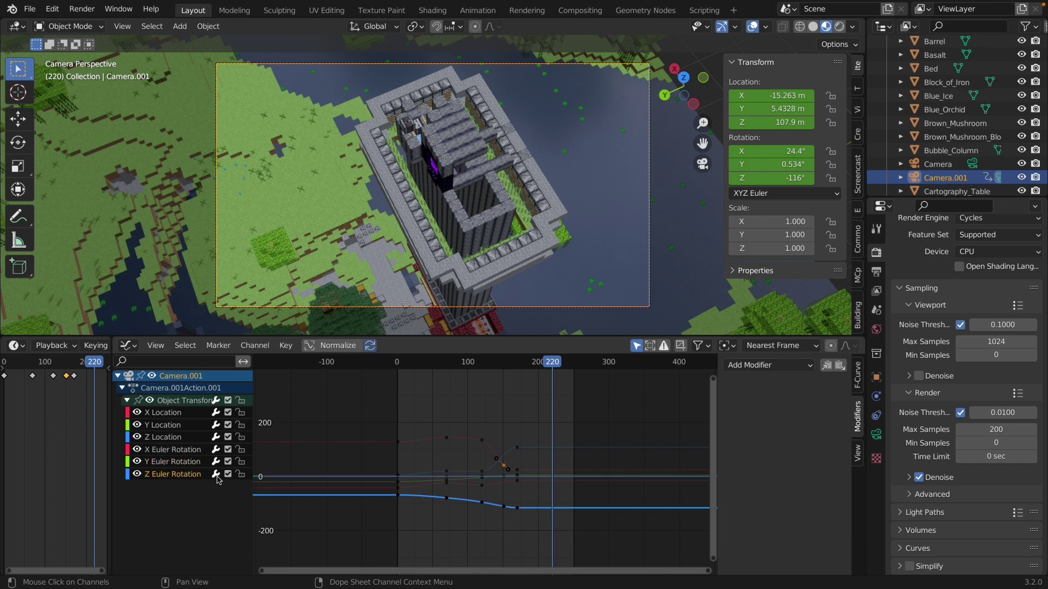
{"action": "left_click", "coordinate": [839, 367]}
Step: Play the animation from the start to preview the camera shake
{"action": "left_click_drag", "start_coordinate": [470, 365], "coordinate": [389, 365]}
{"action": "key", "text": "space"}
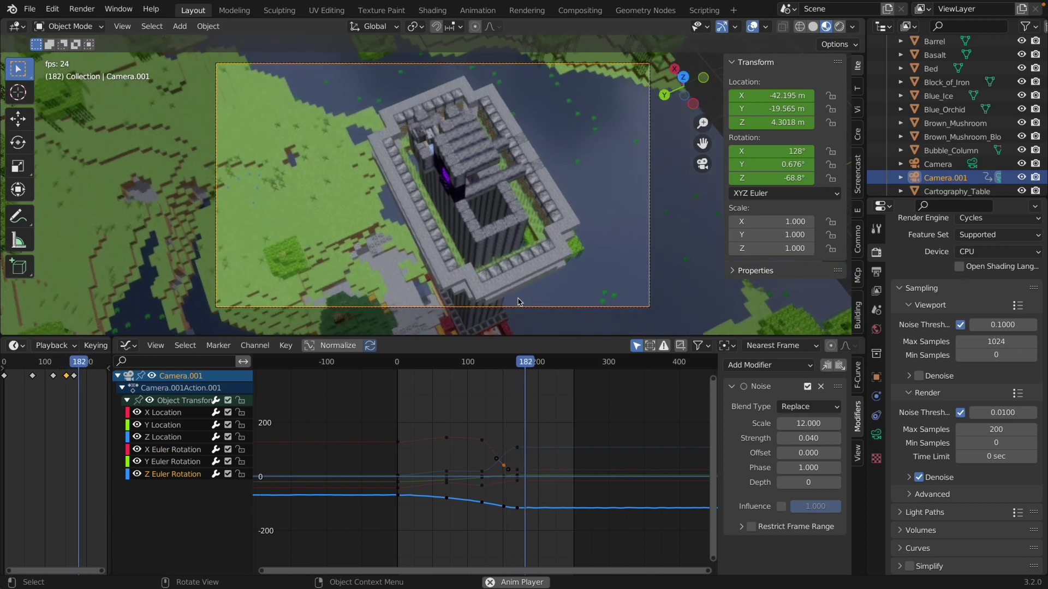
{"action": "key", "text": "space"}
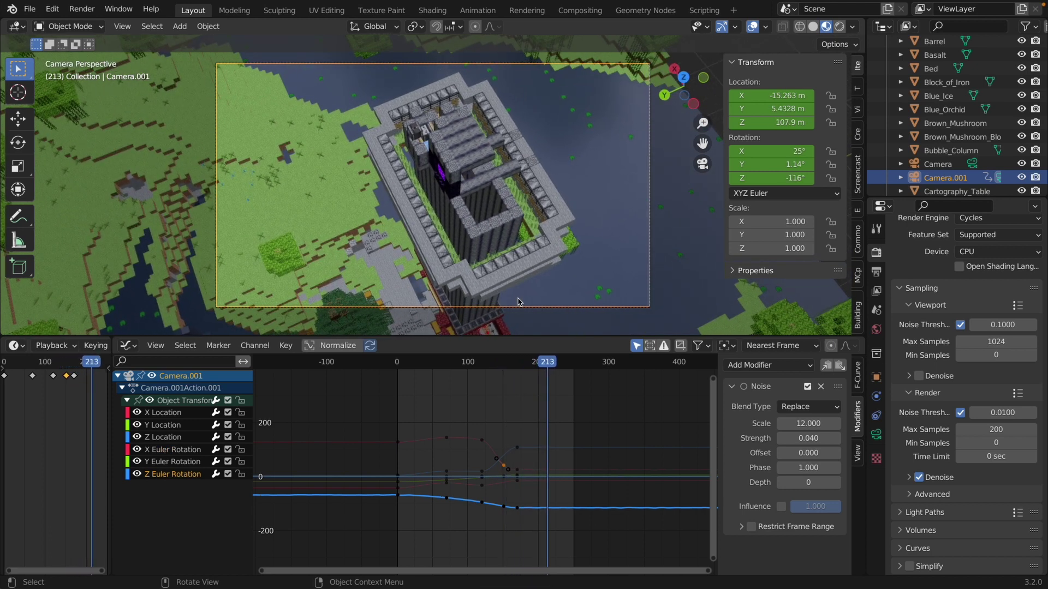
{"action": "key", "text": "space"}
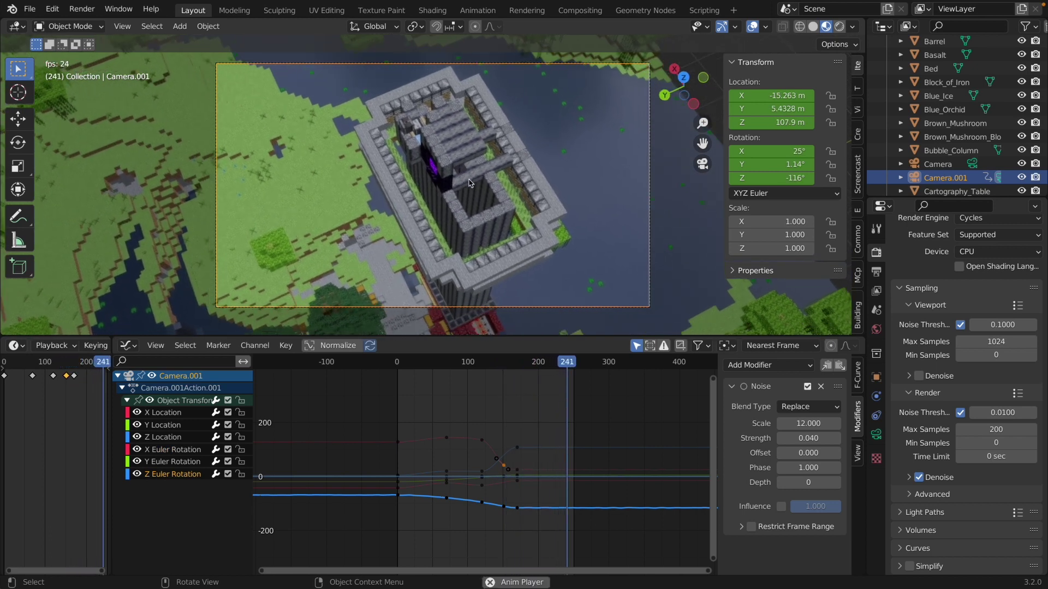